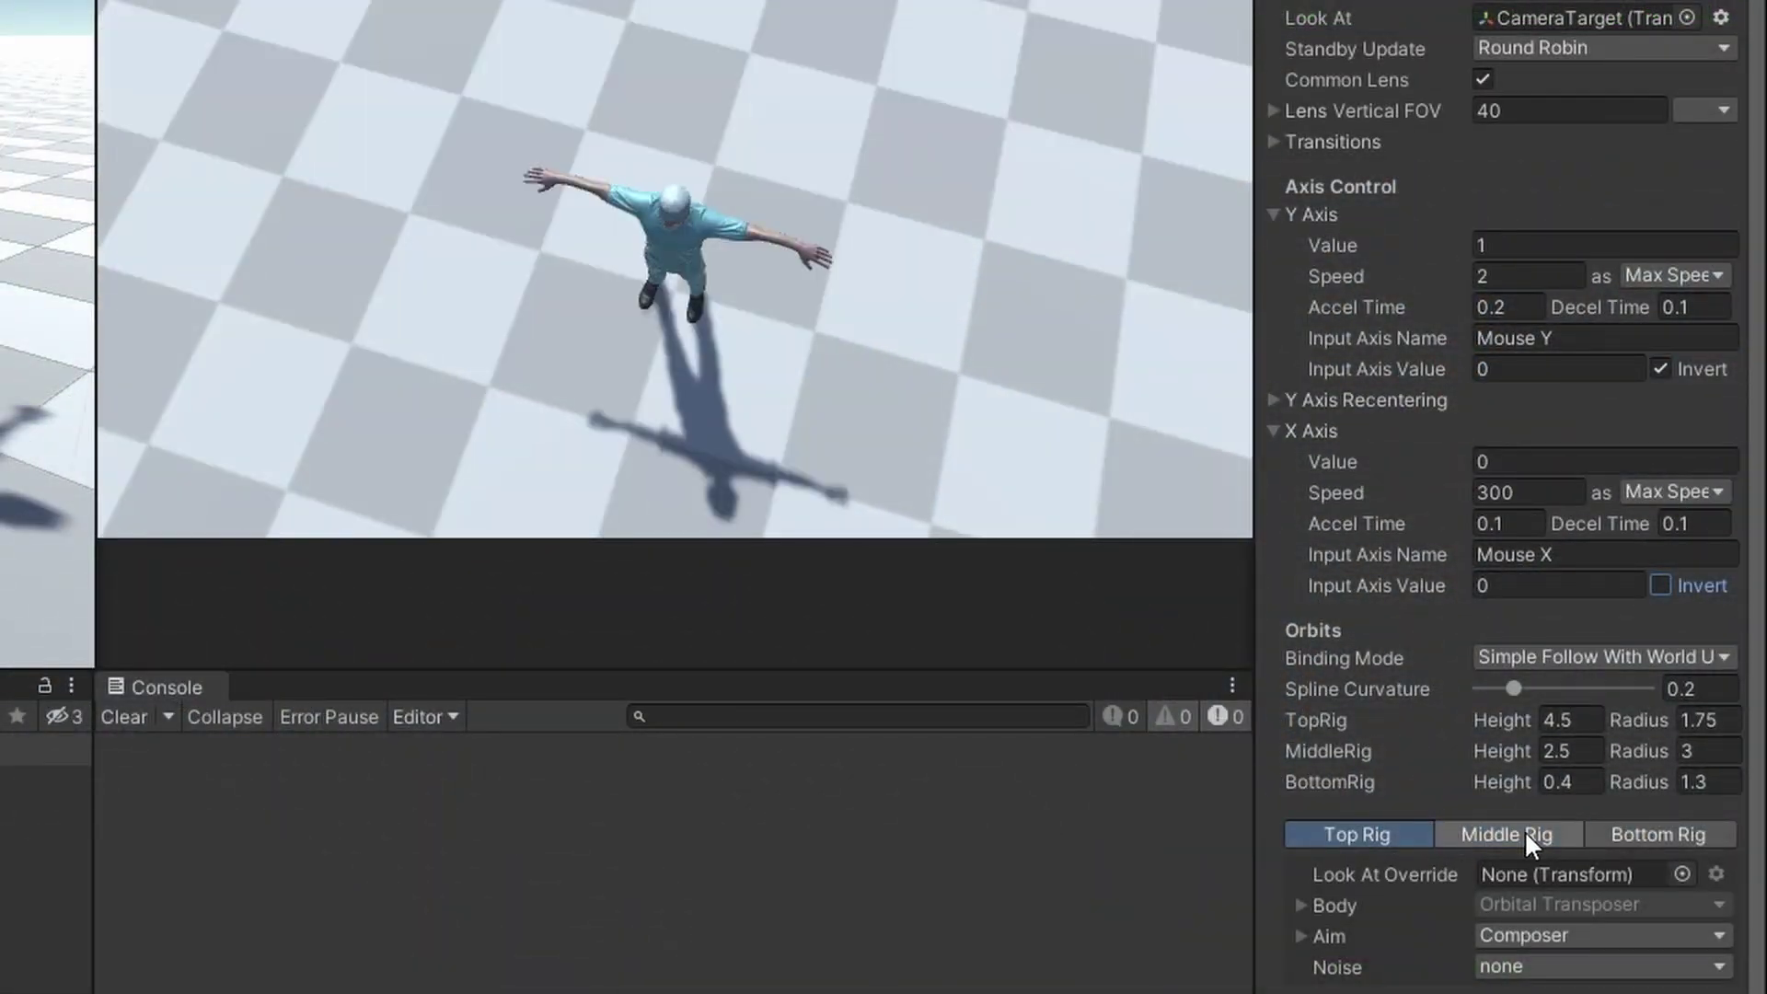
- Preview the bottom, middle and top orbit views of the finished FreeLook camera
{"action": "left_click", "coordinate": [1603, 831]}
{"action": "left_click", "coordinate": [1507, 831]}
{"action": "left_click", "coordinate": [1389, 831]}
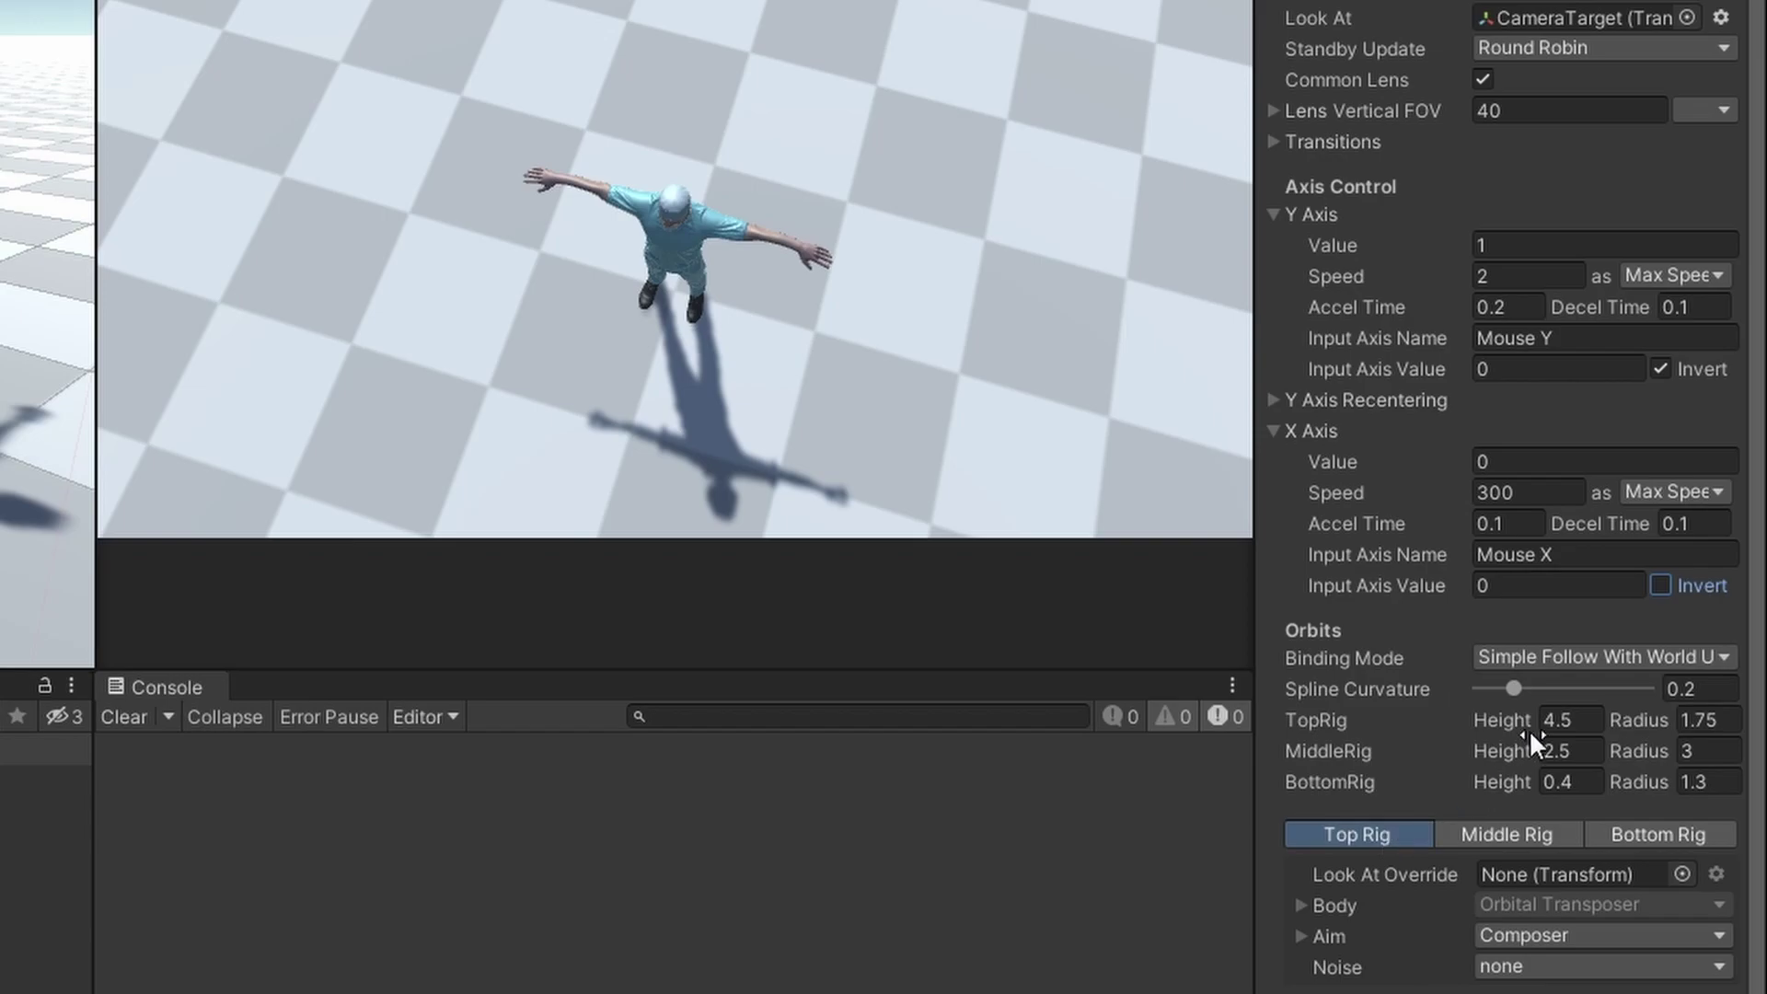
- Set the top rig Height to 4 and Radius to 3
{"action": "left_click", "coordinate": [1582, 720]}
{"action": "type", "text": "4"}
{"action": "left_click", "coordinate": [1709, 719]}
{"action": "type", "text": "3"}
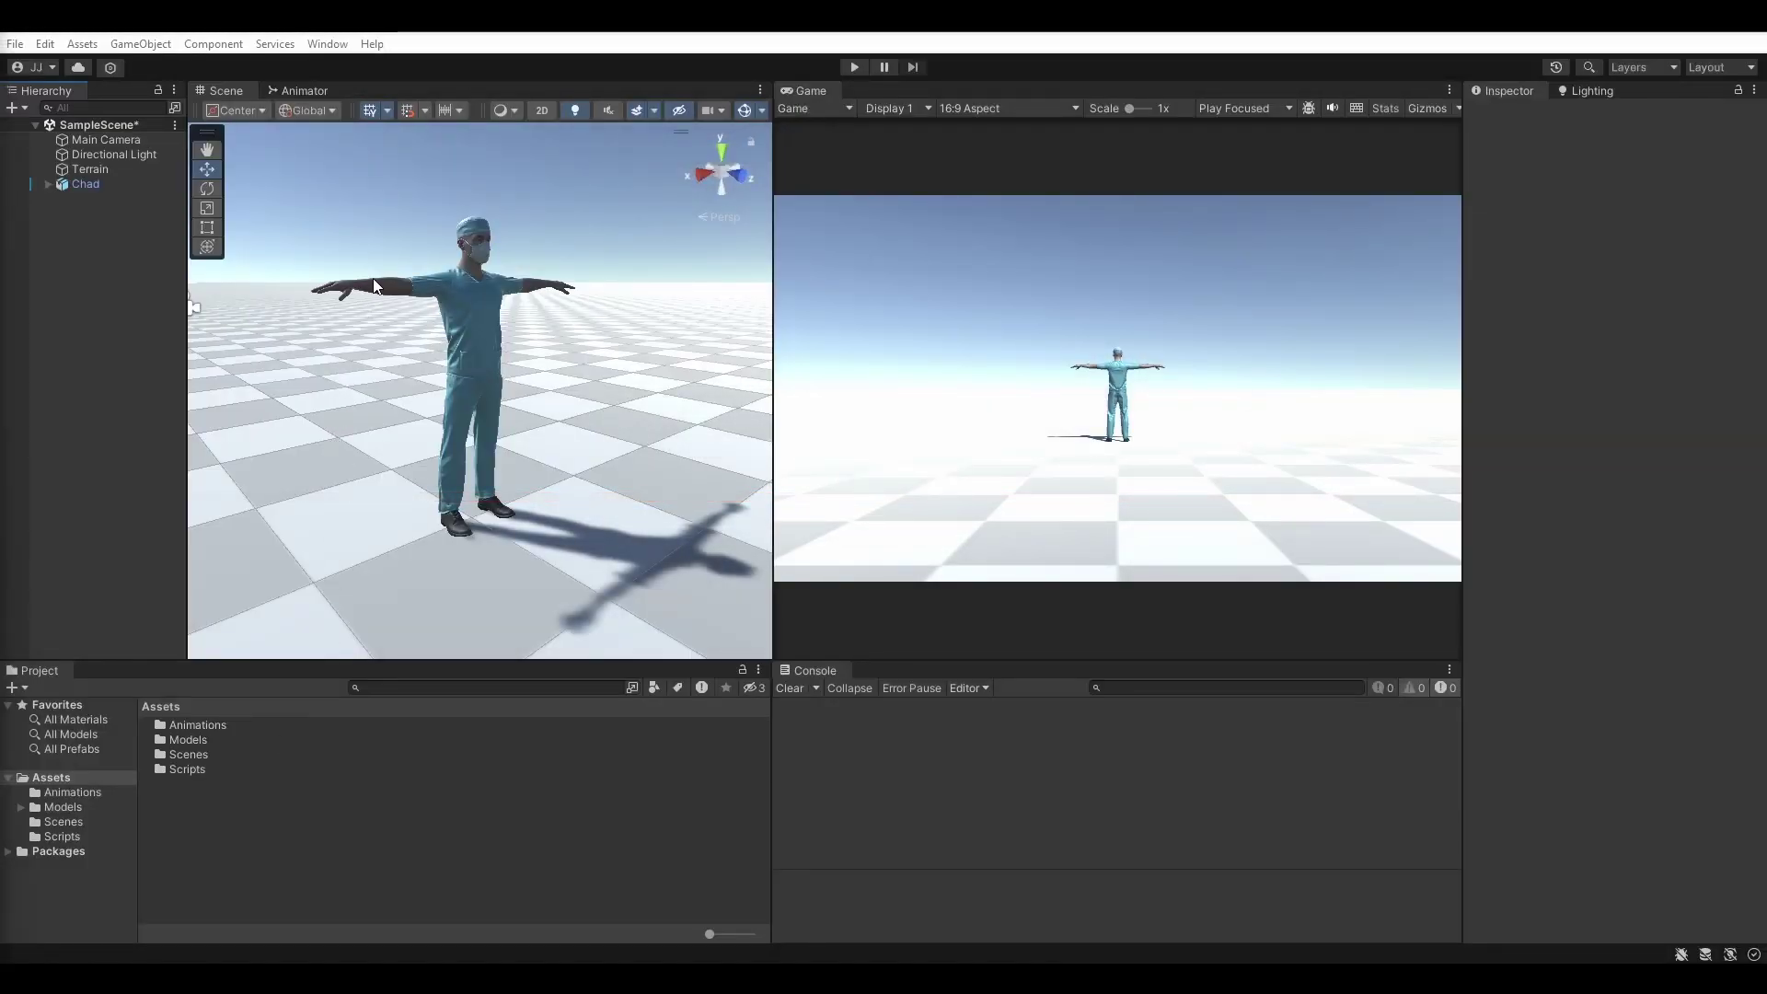
- Install Cinemachine 2.9.7 from the Unity Registry through the Package Manager, then close it
{"action": "left_click", "coordinate": [329, 44]}
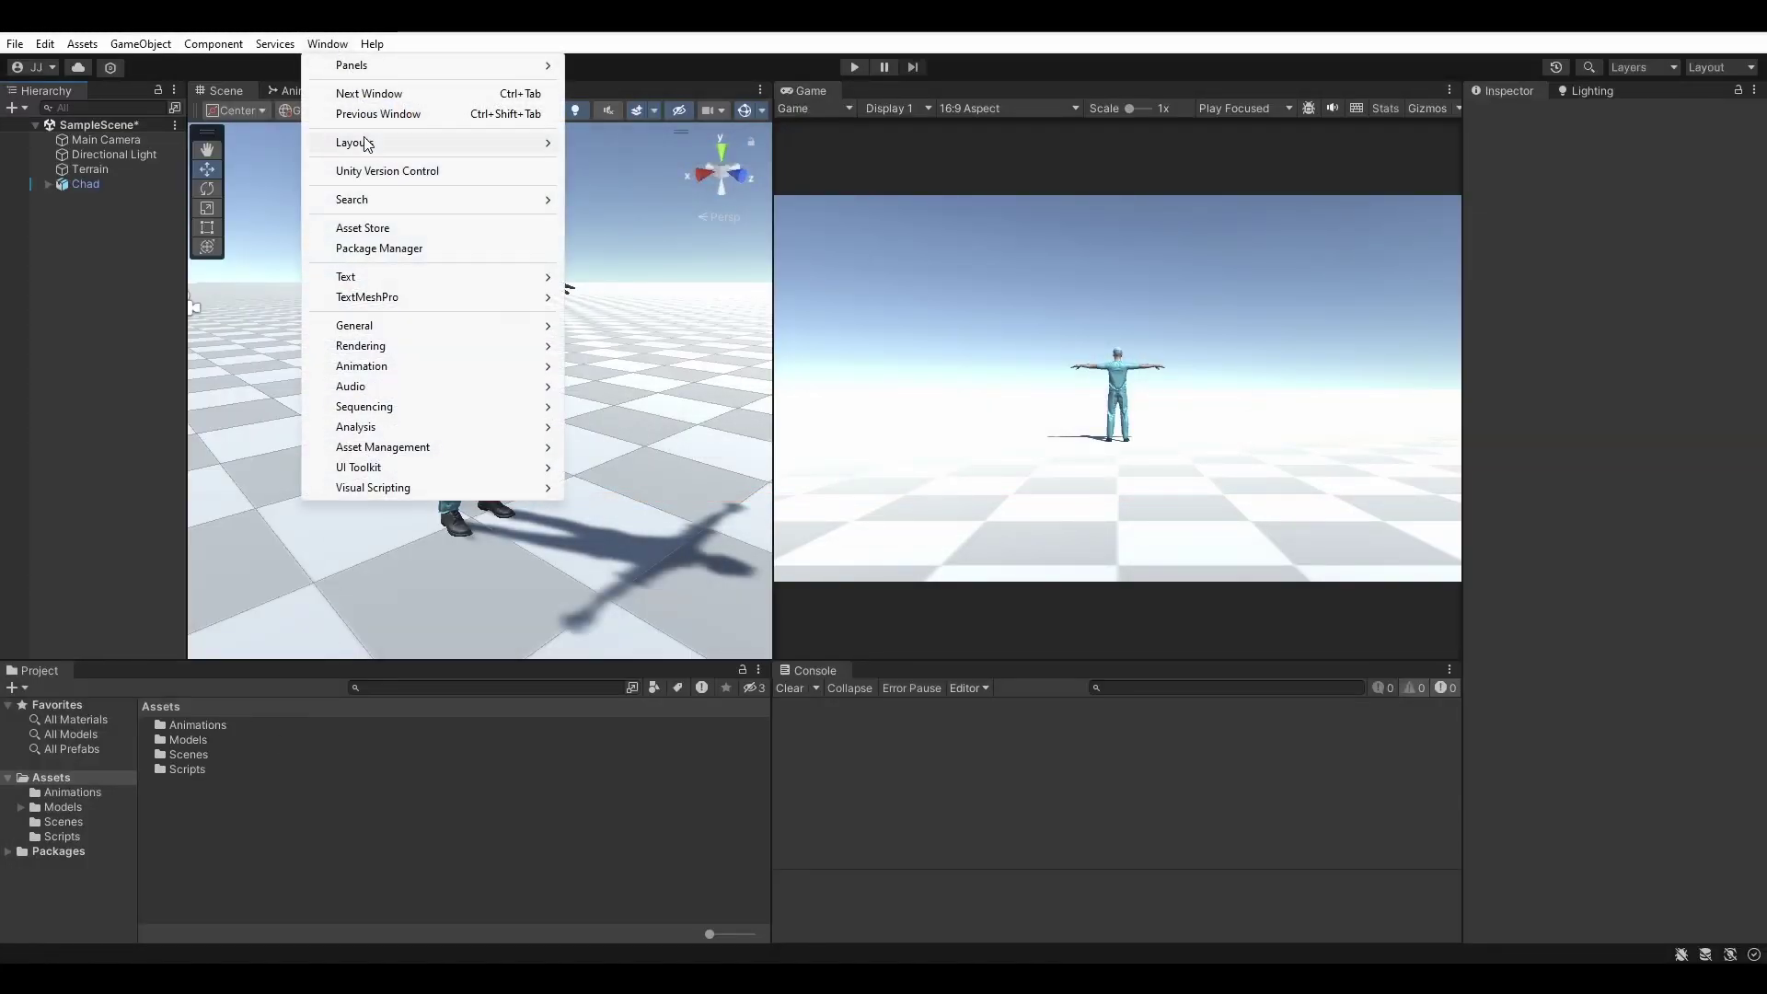
{"action": "left_click", "coordinate": [382, 247]}
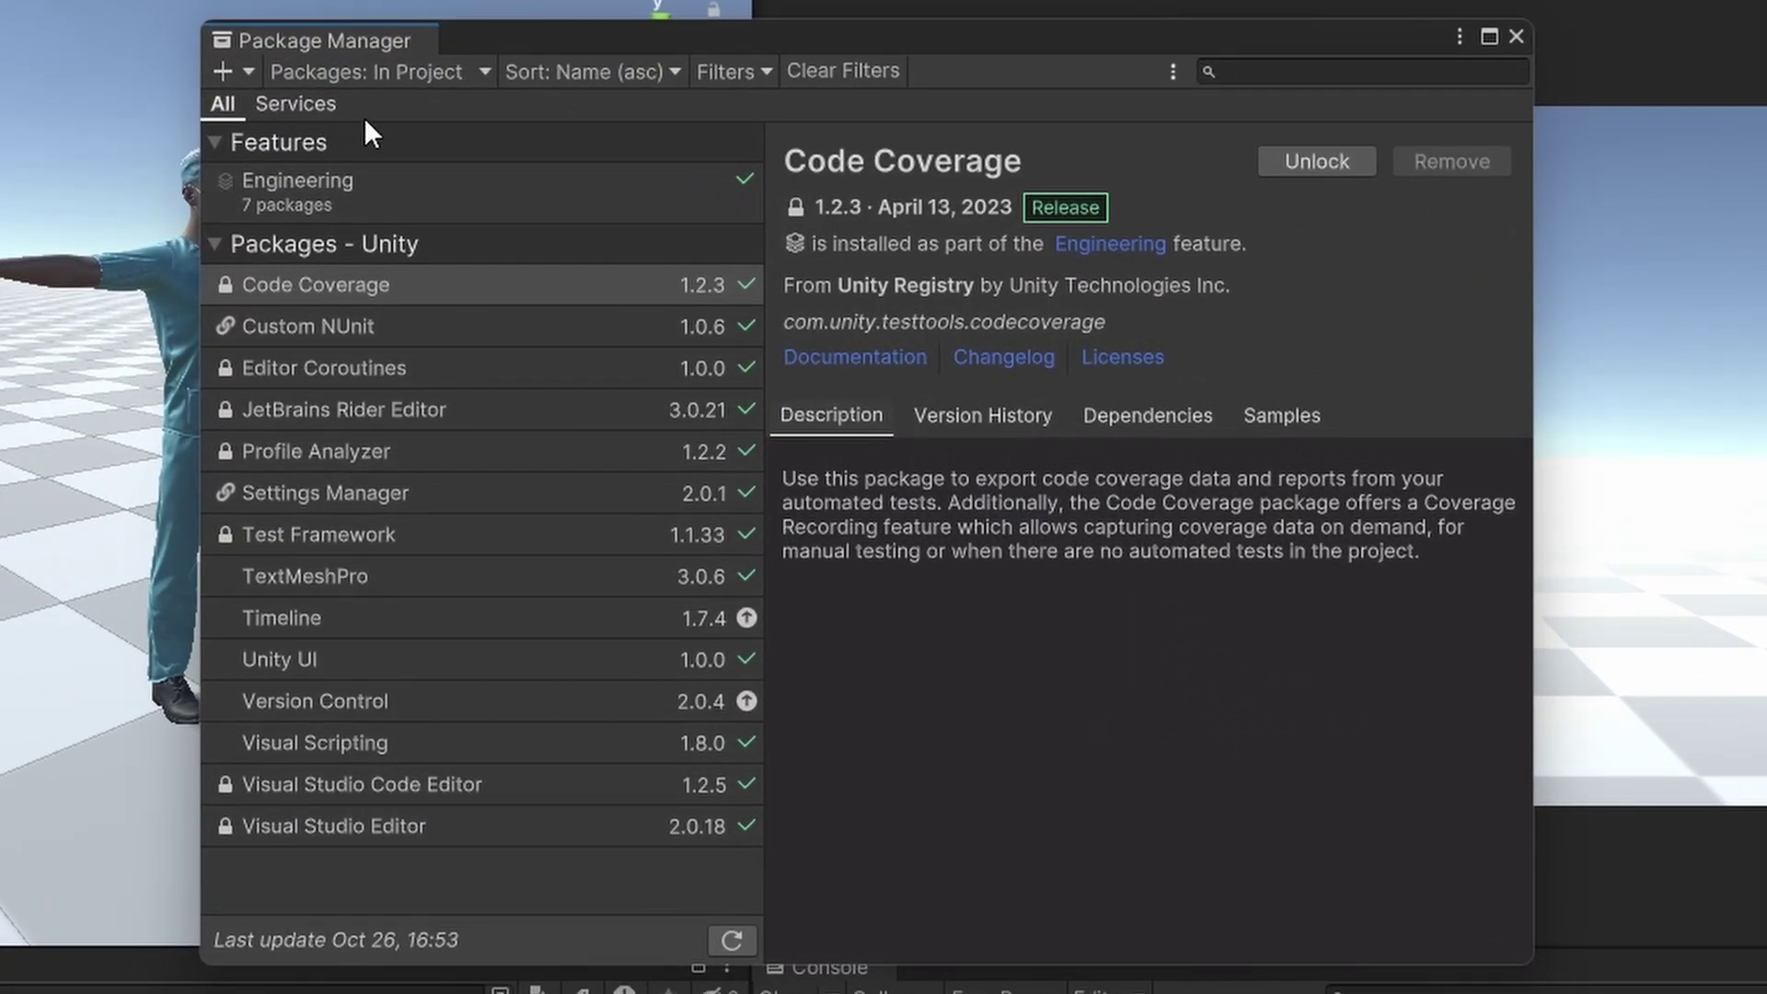
{"action": "left_click", "coordinate": [372, 69]}
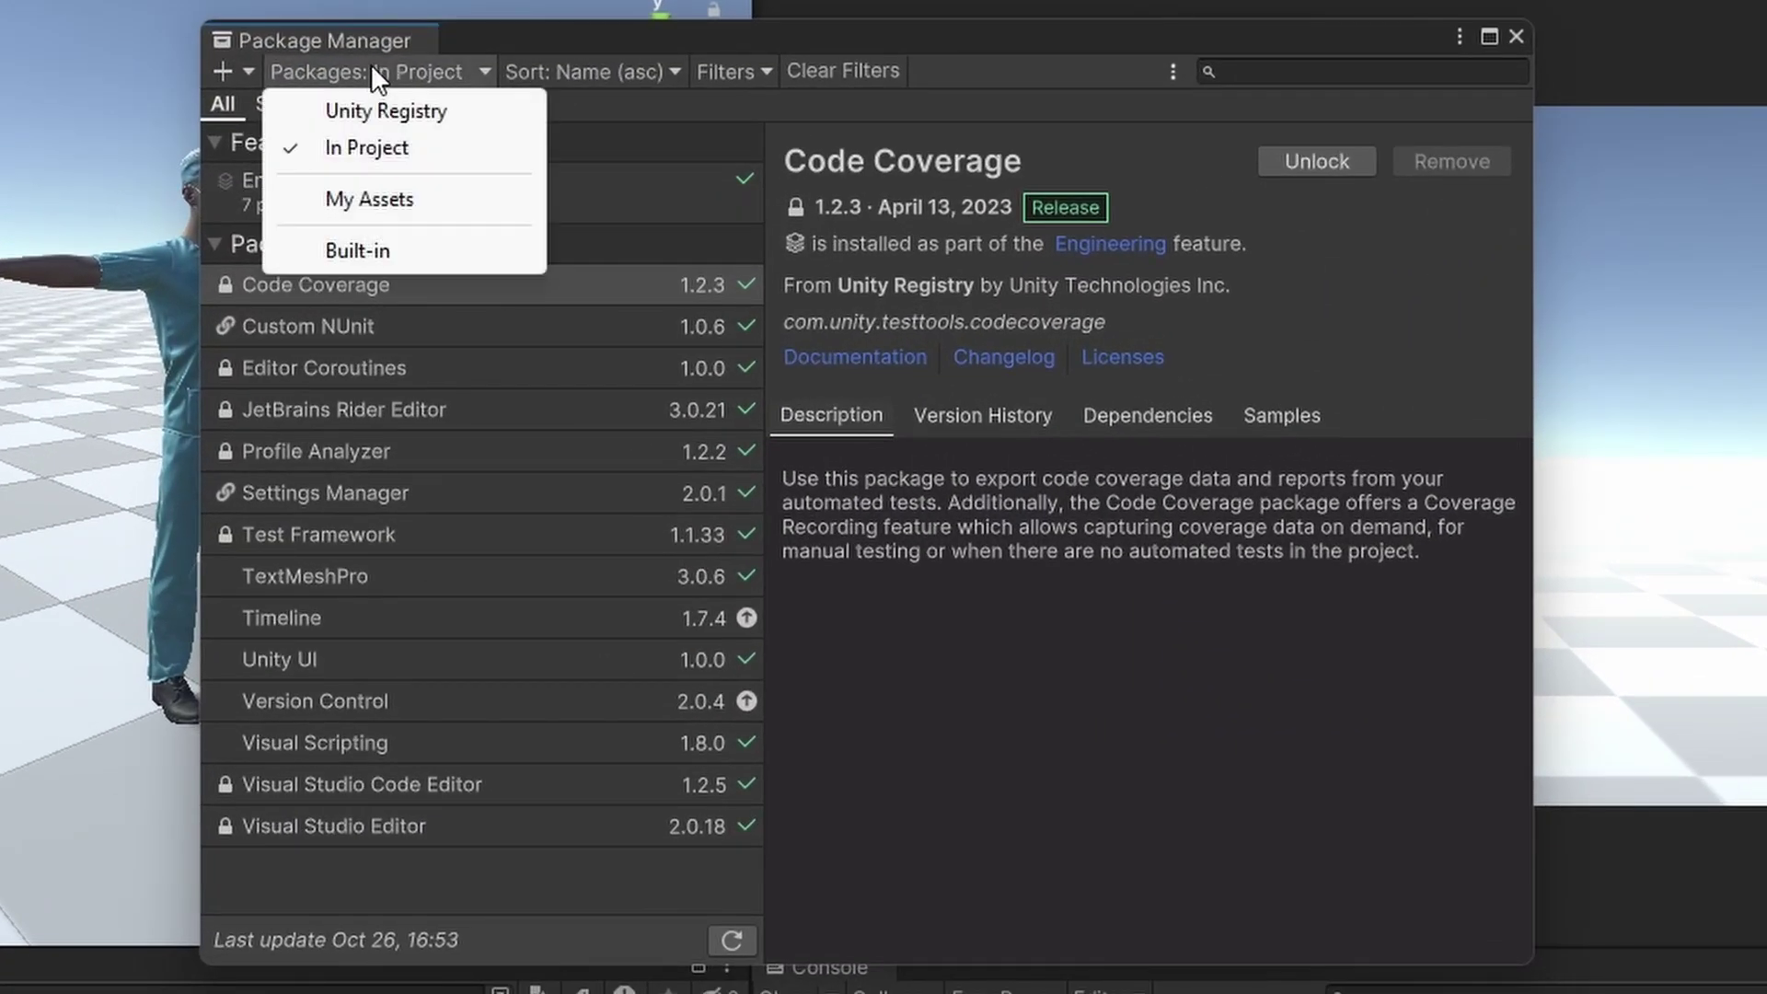
{"action": "left_click", "coordinate": [396, 112]}
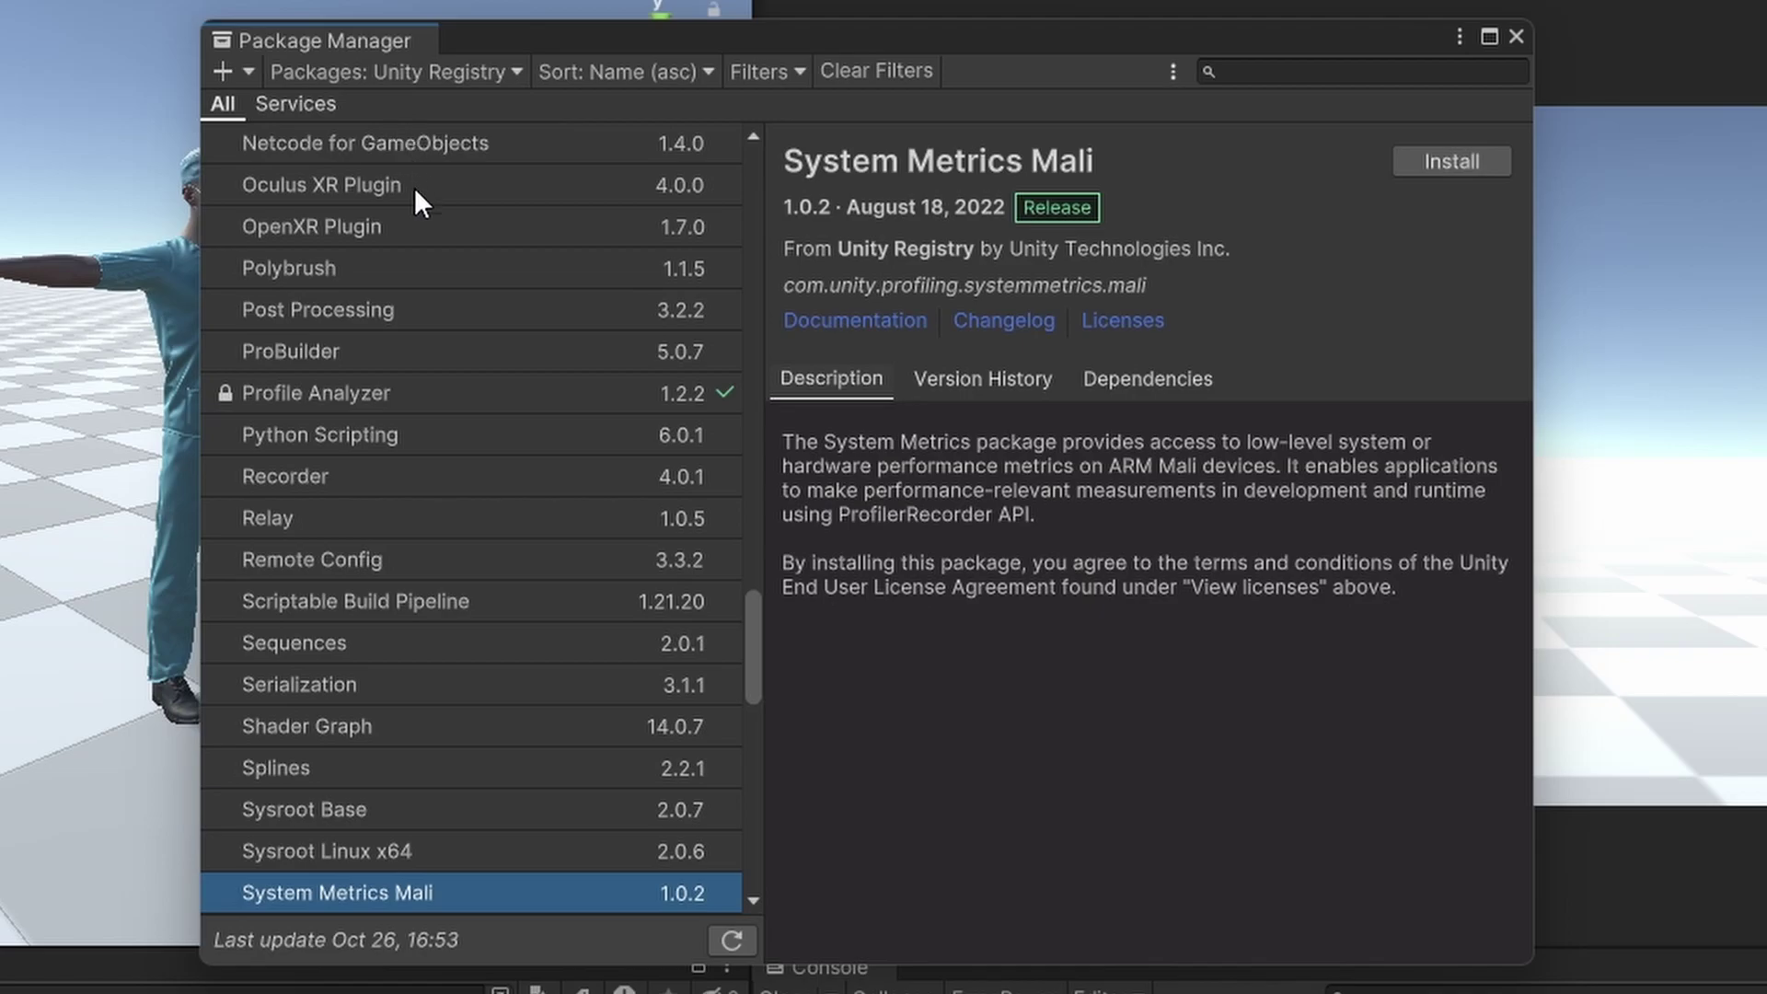
{"action": "scroll", "coordinate": [414, 228], "scroll_direction": "up", "scroll_amount": 12}
{"action": "scroll", "coordinate": [414, 235], "scroll_direction": "up", "scroll_amount": 2}
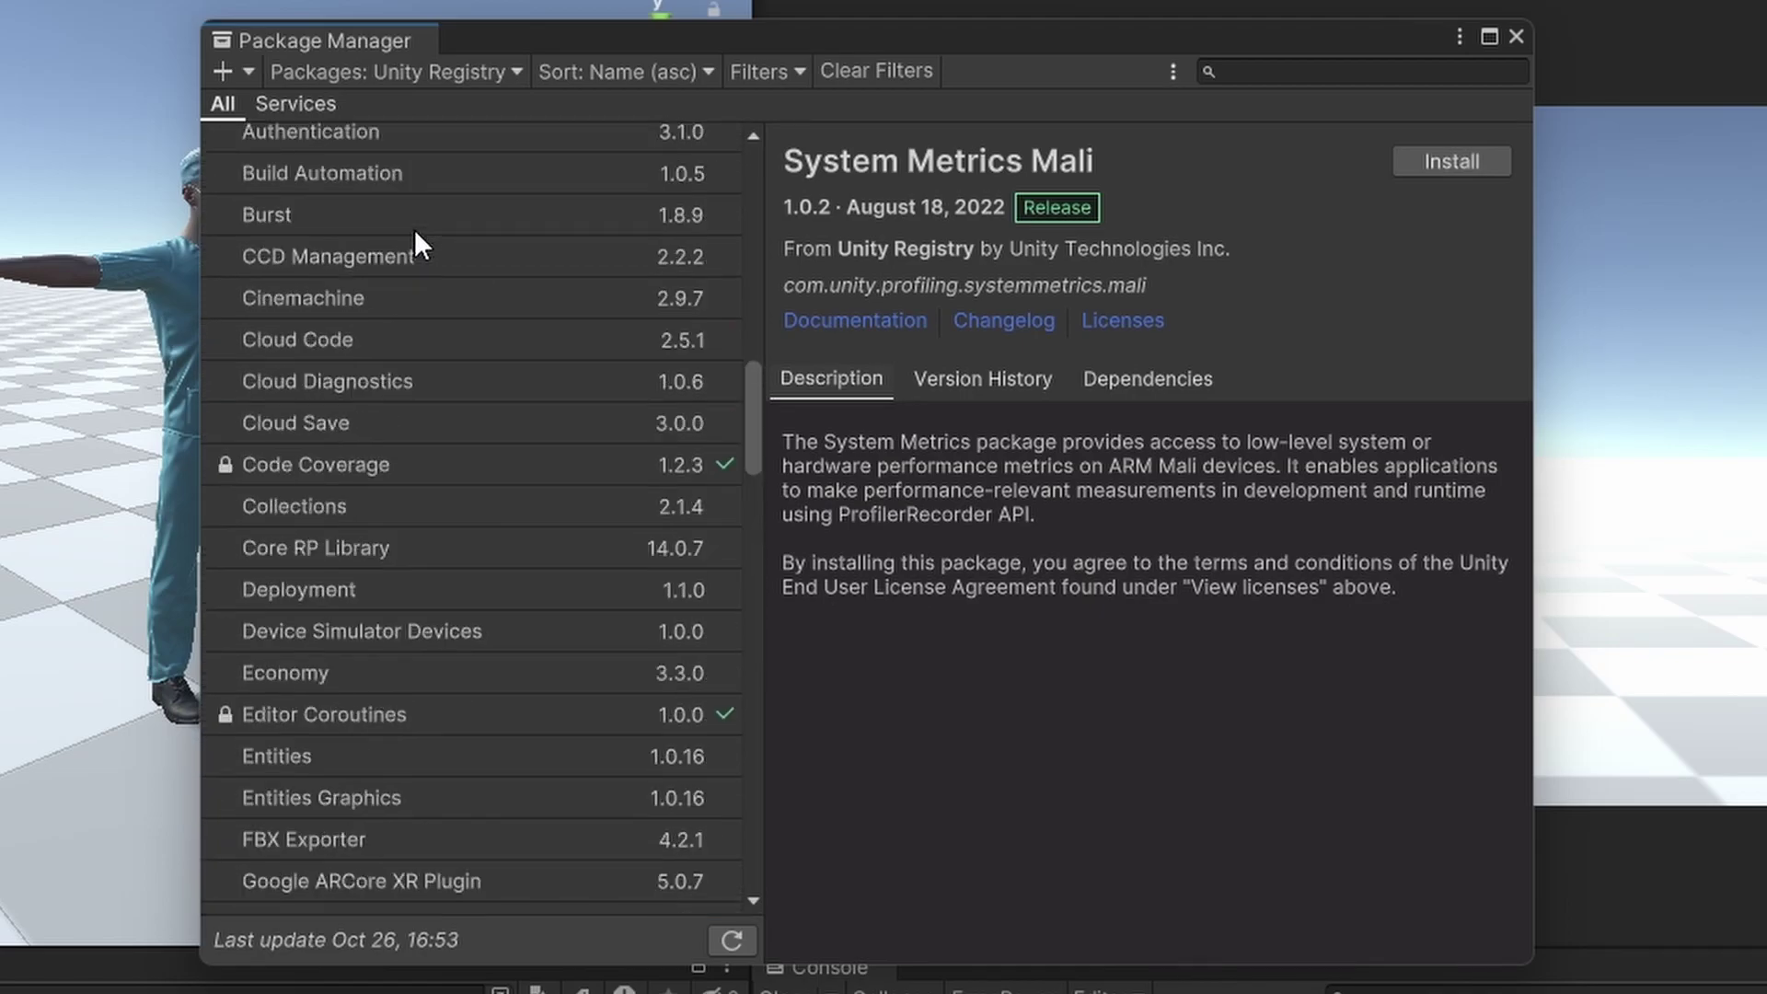
{"action": "left_click", "coordinate": [405, 391]}
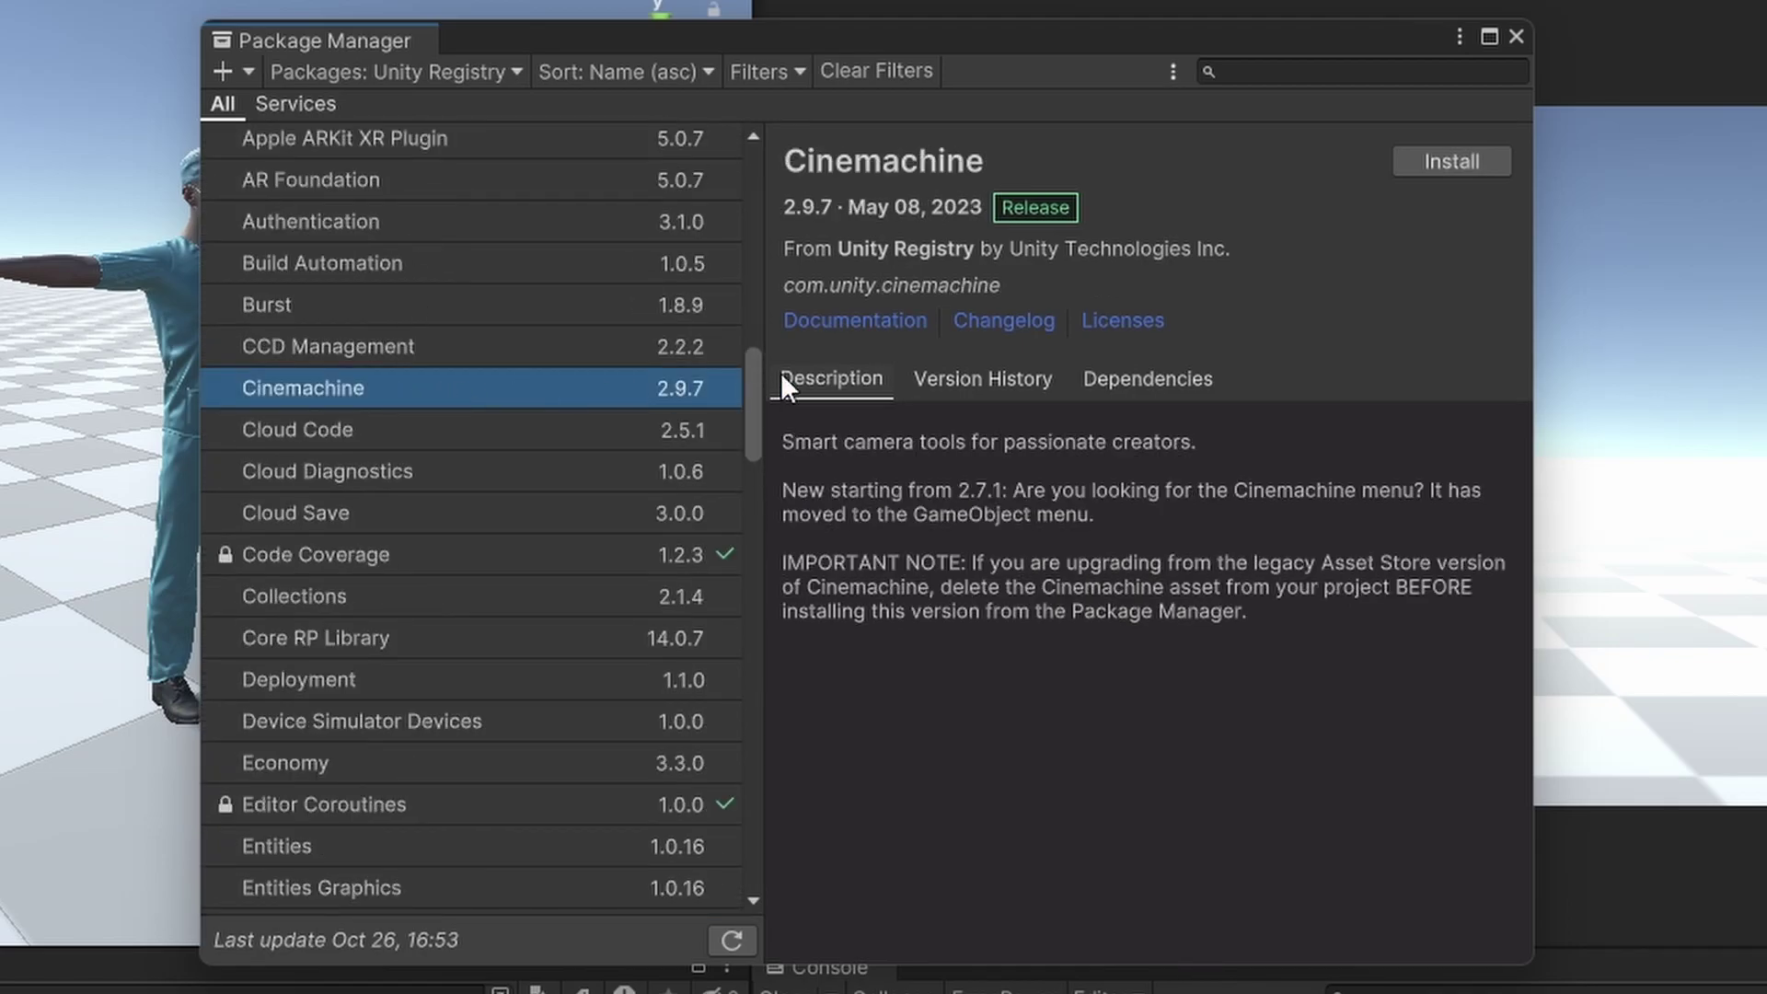
{"action": "left_click", "coordinate": [1428, 163]}
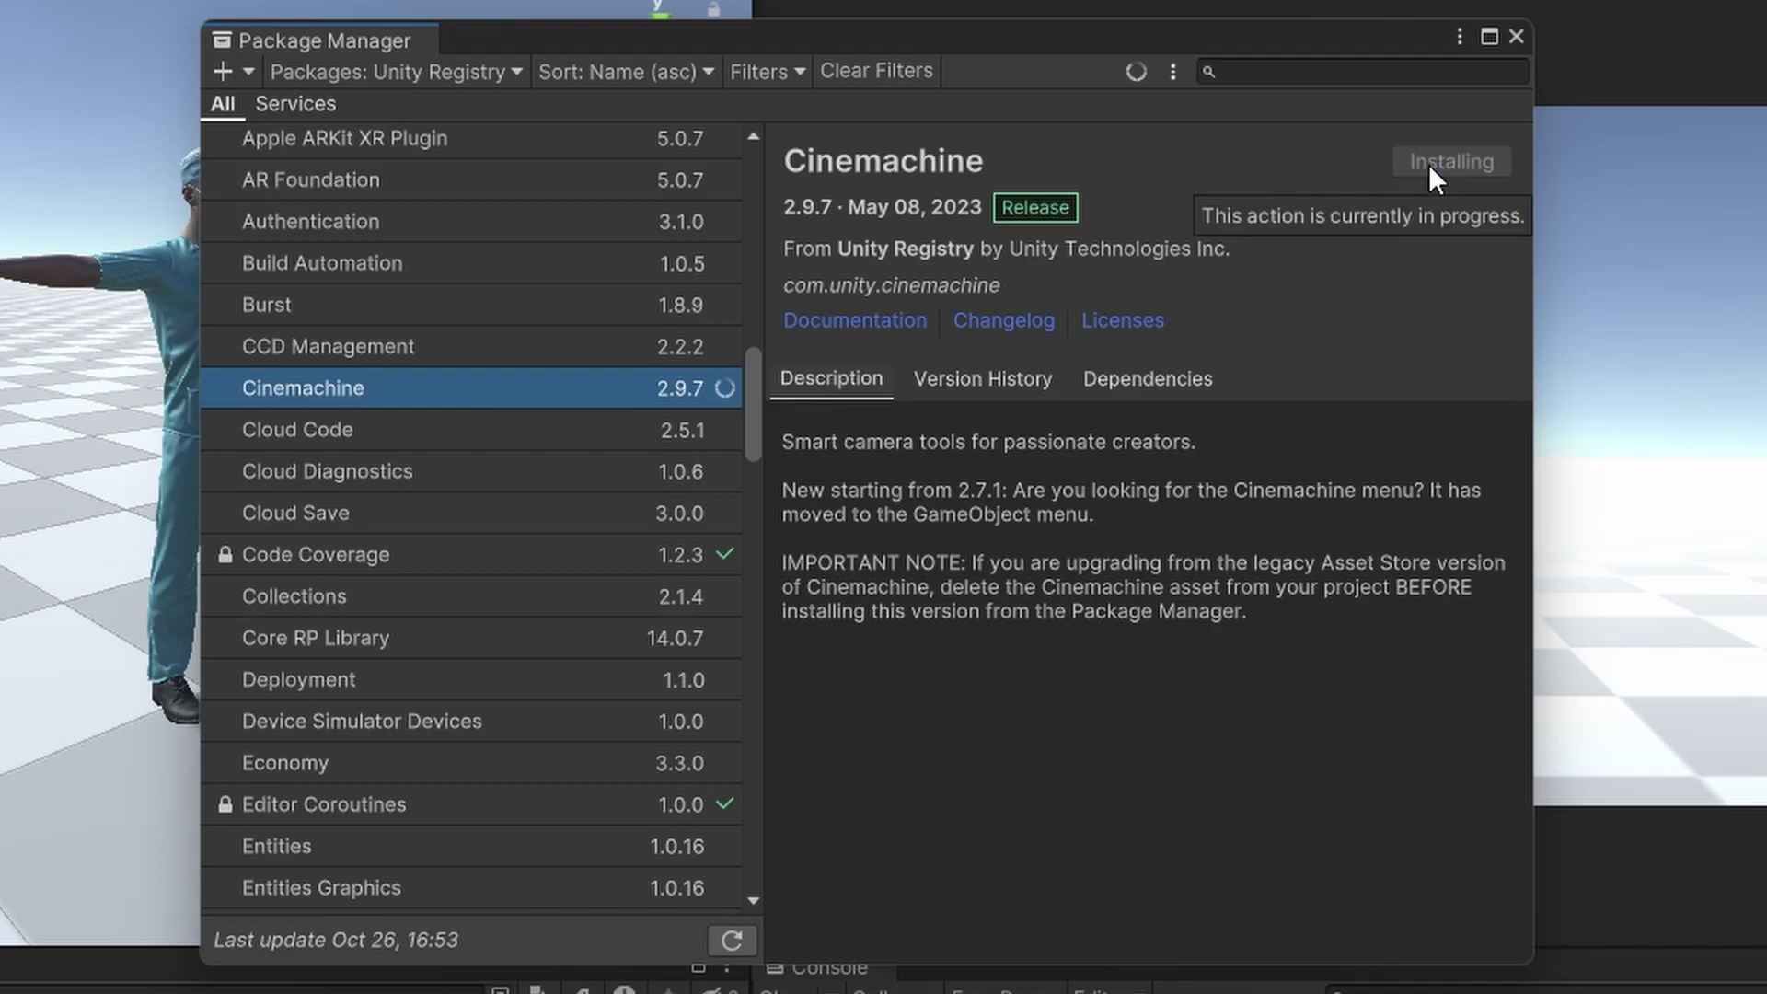
{"action": "left_click", "coordinate": [1517, 39]}
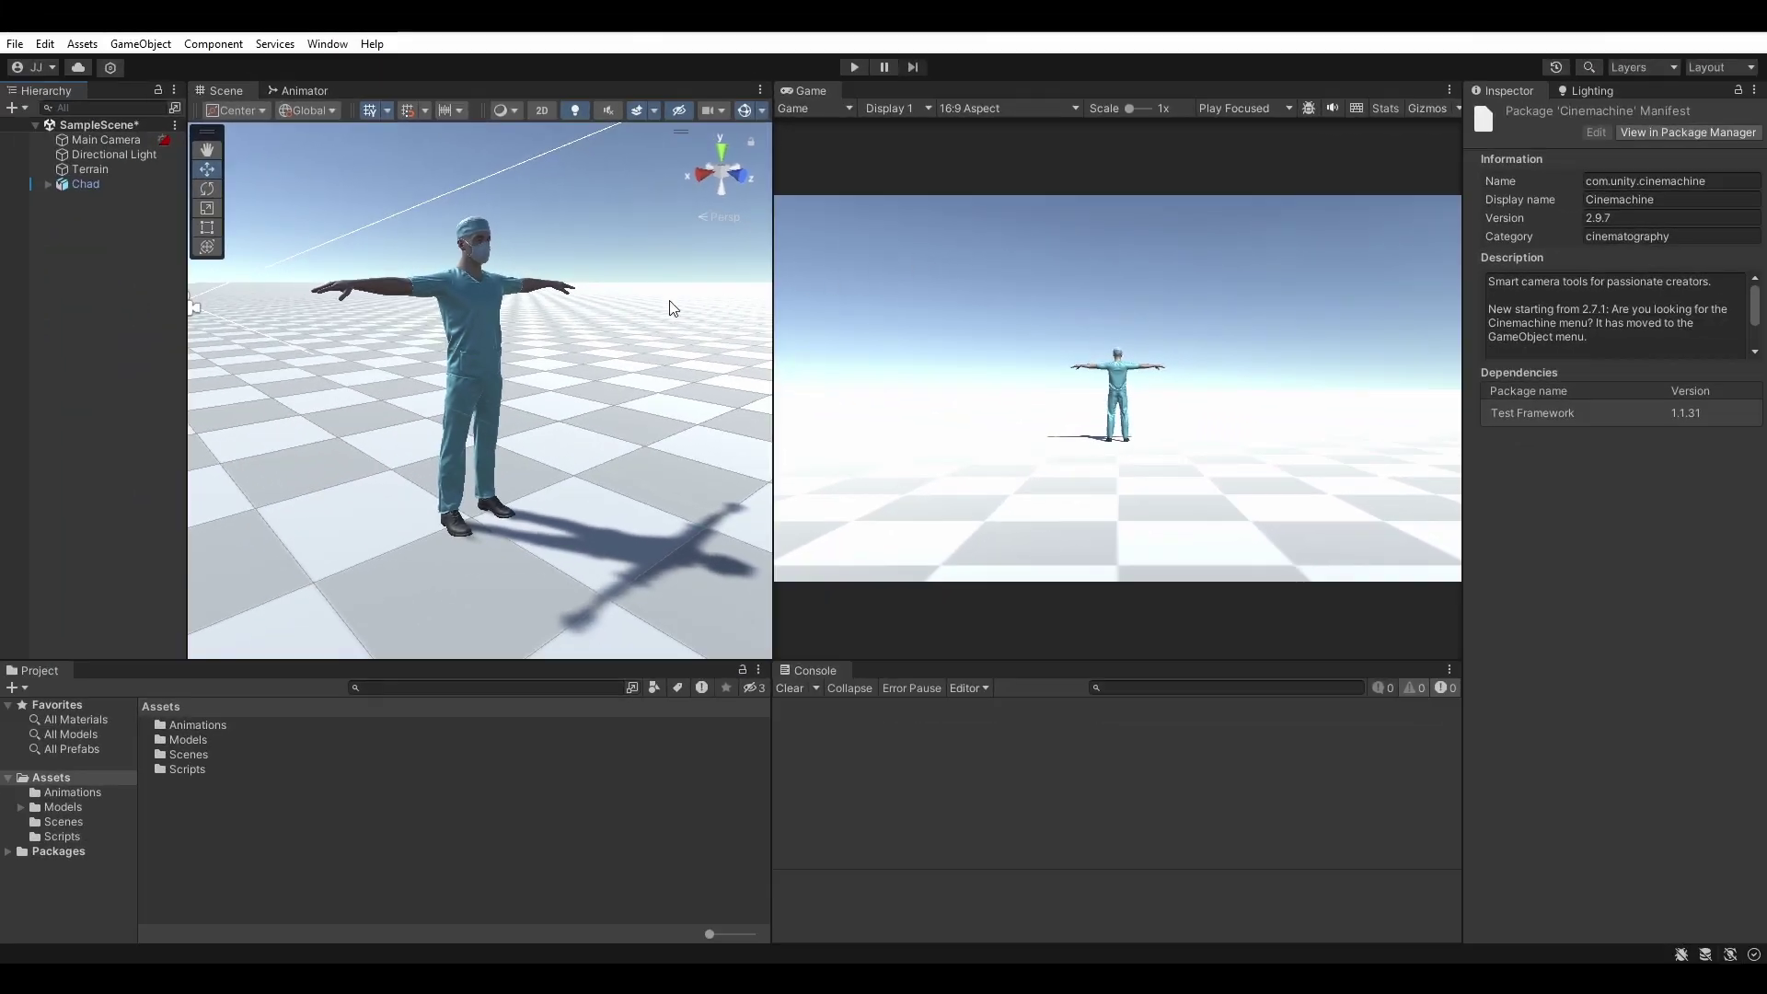
- Add a FreeLook Camera named PlayerCamera and set Chad as its Follow and Look At targets
{"action": "right_click", "coordinate": [89, 300]}
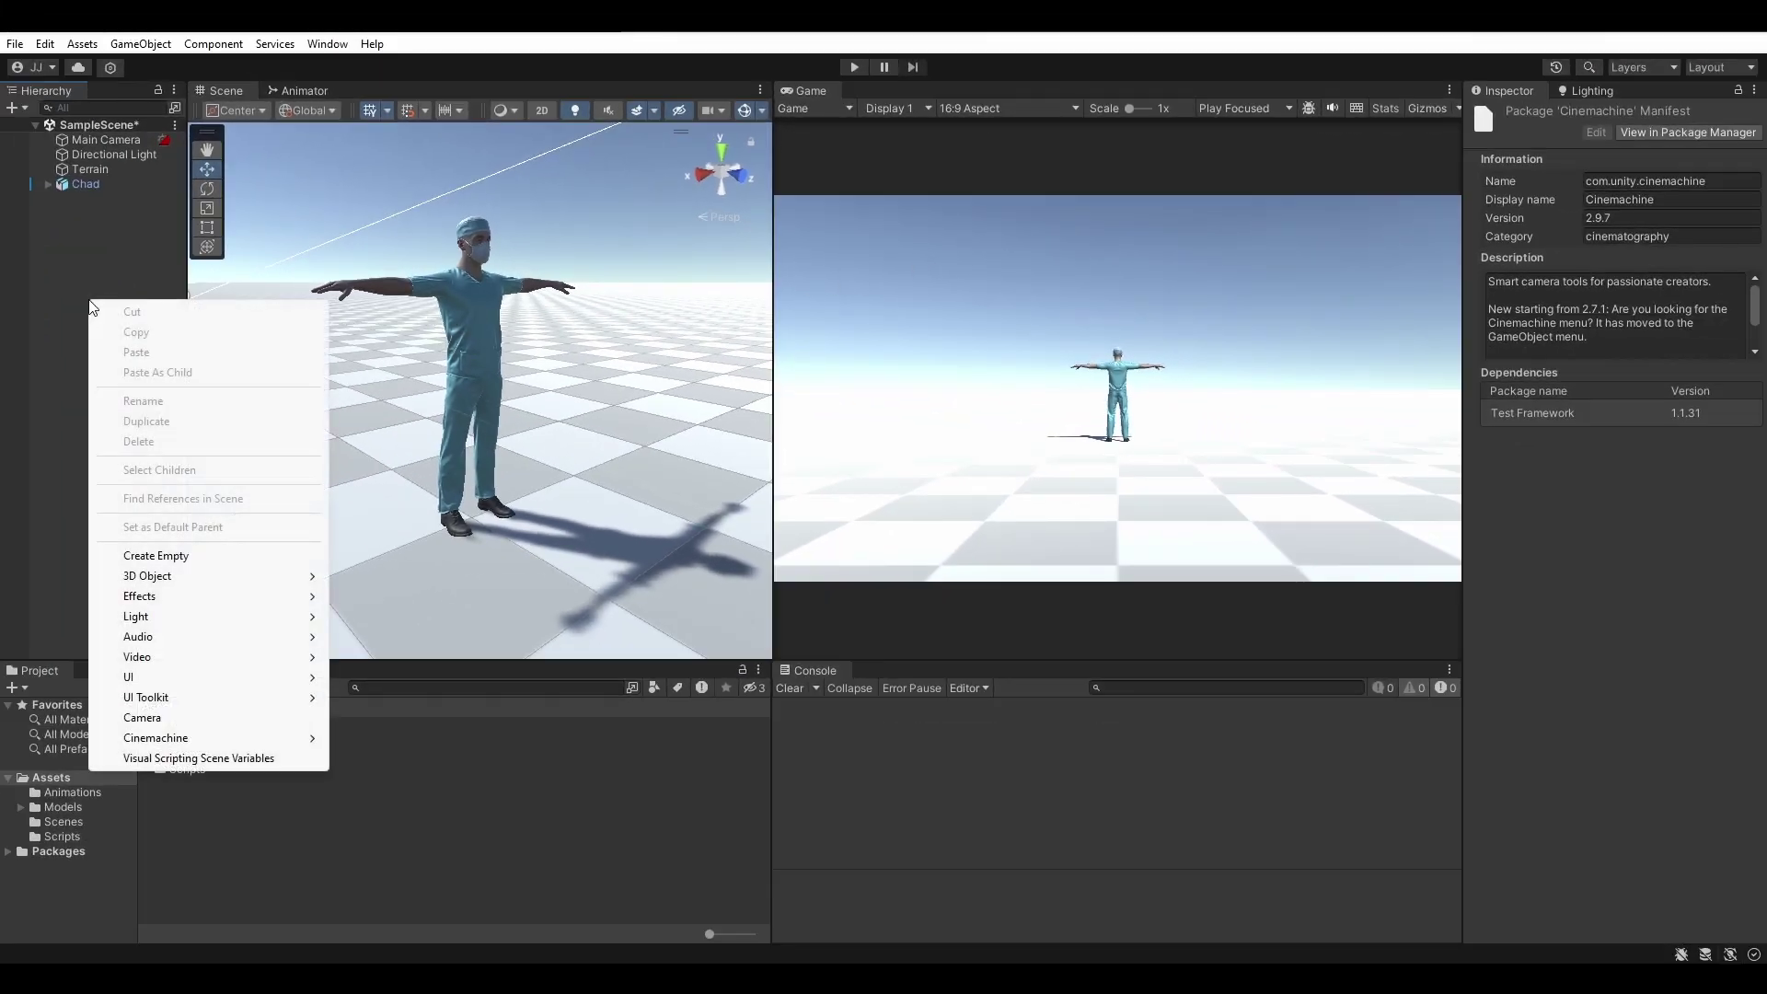
{"action": "mouse_move", "coordinate": [184, 745]}
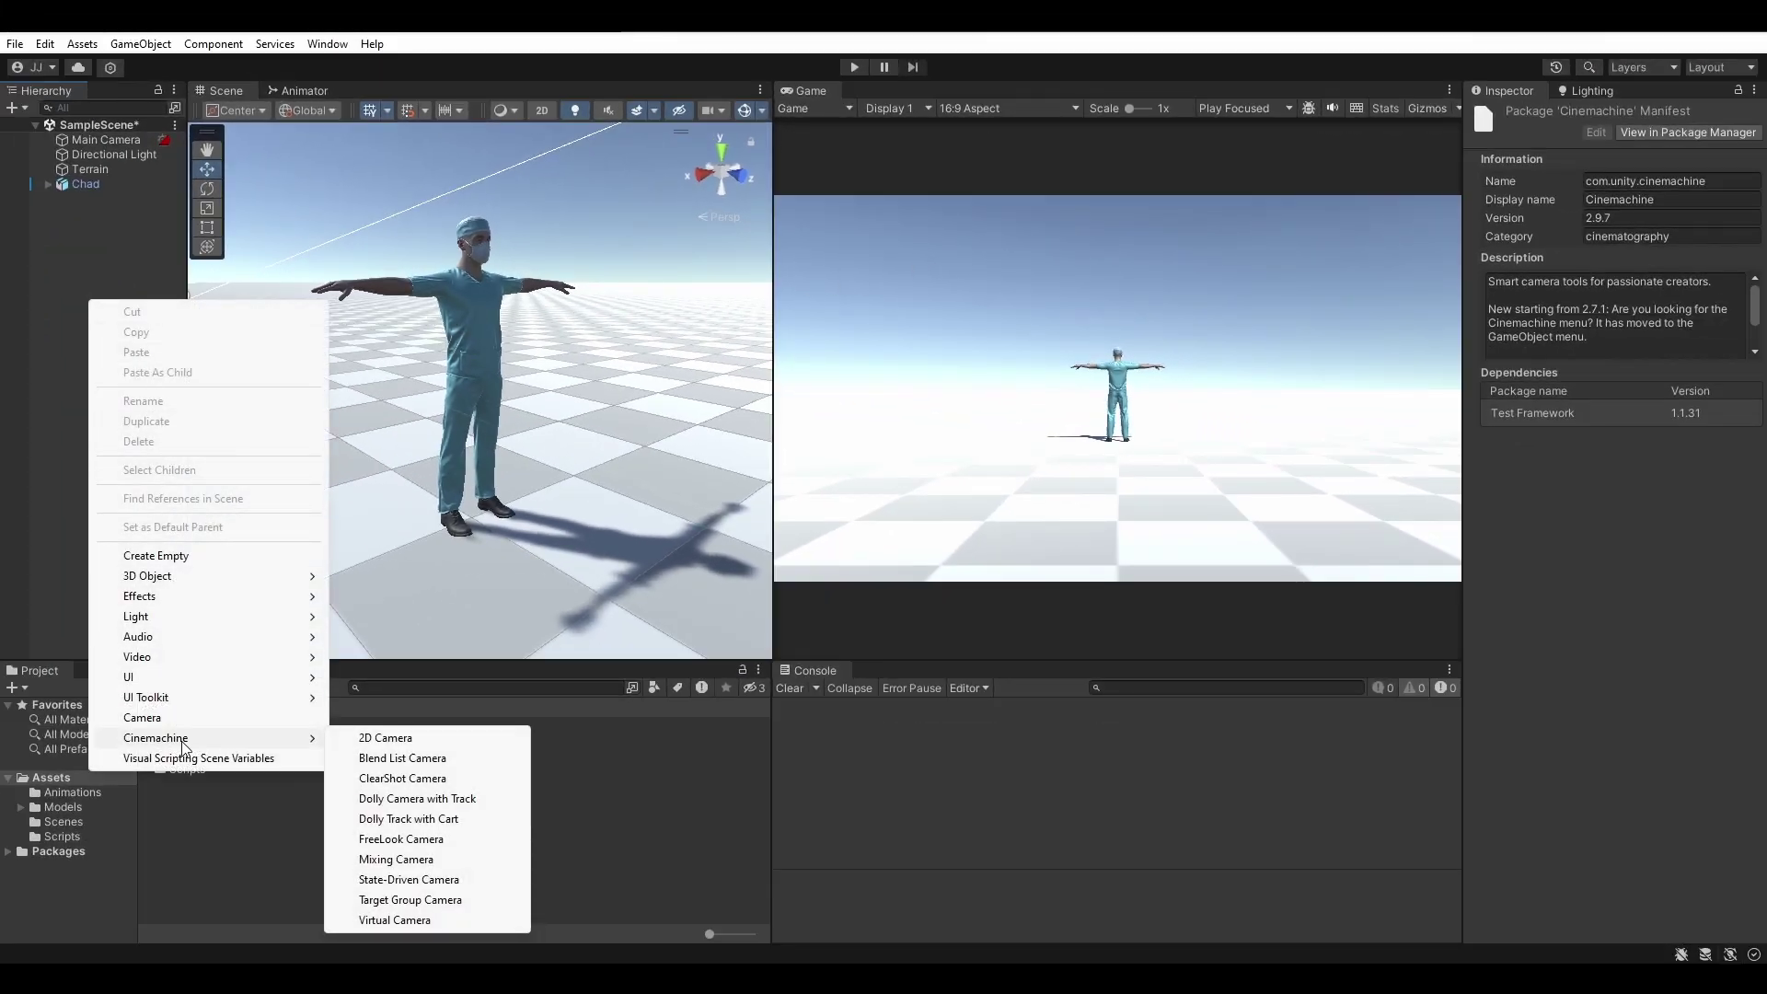
{"action": "left_click", "coordinate": [400, 838]}
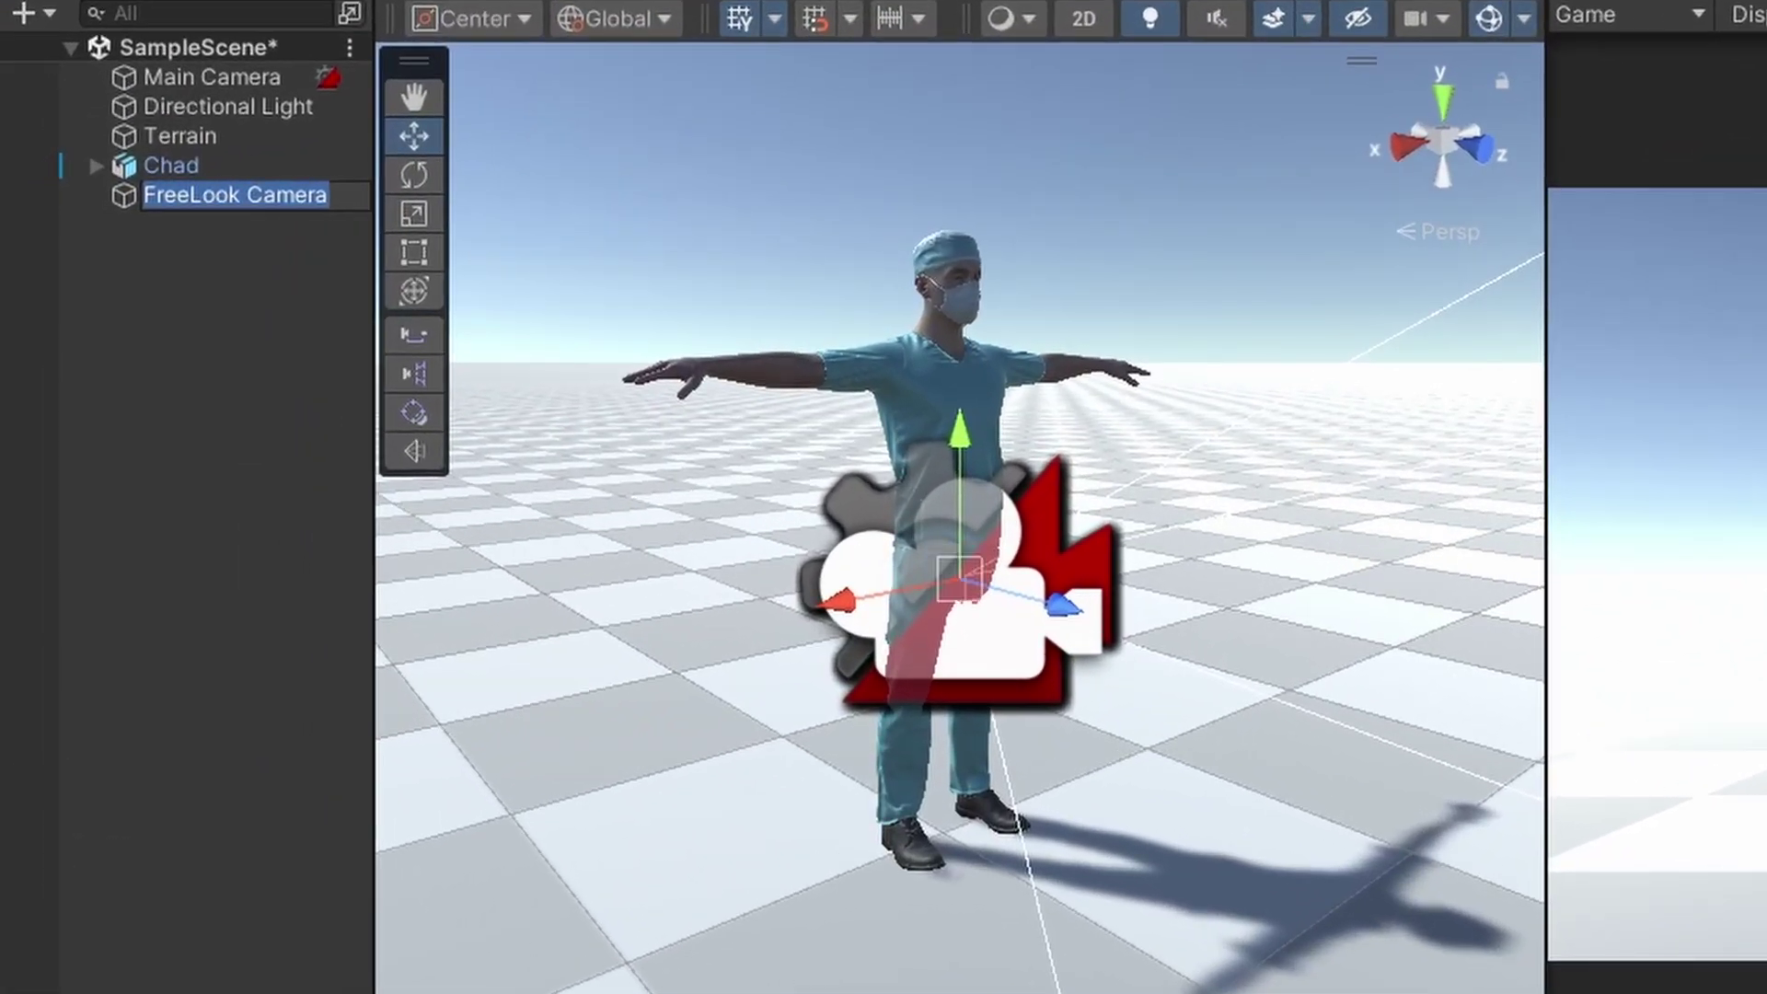
{"action": "type", "text": "PlayerC"}
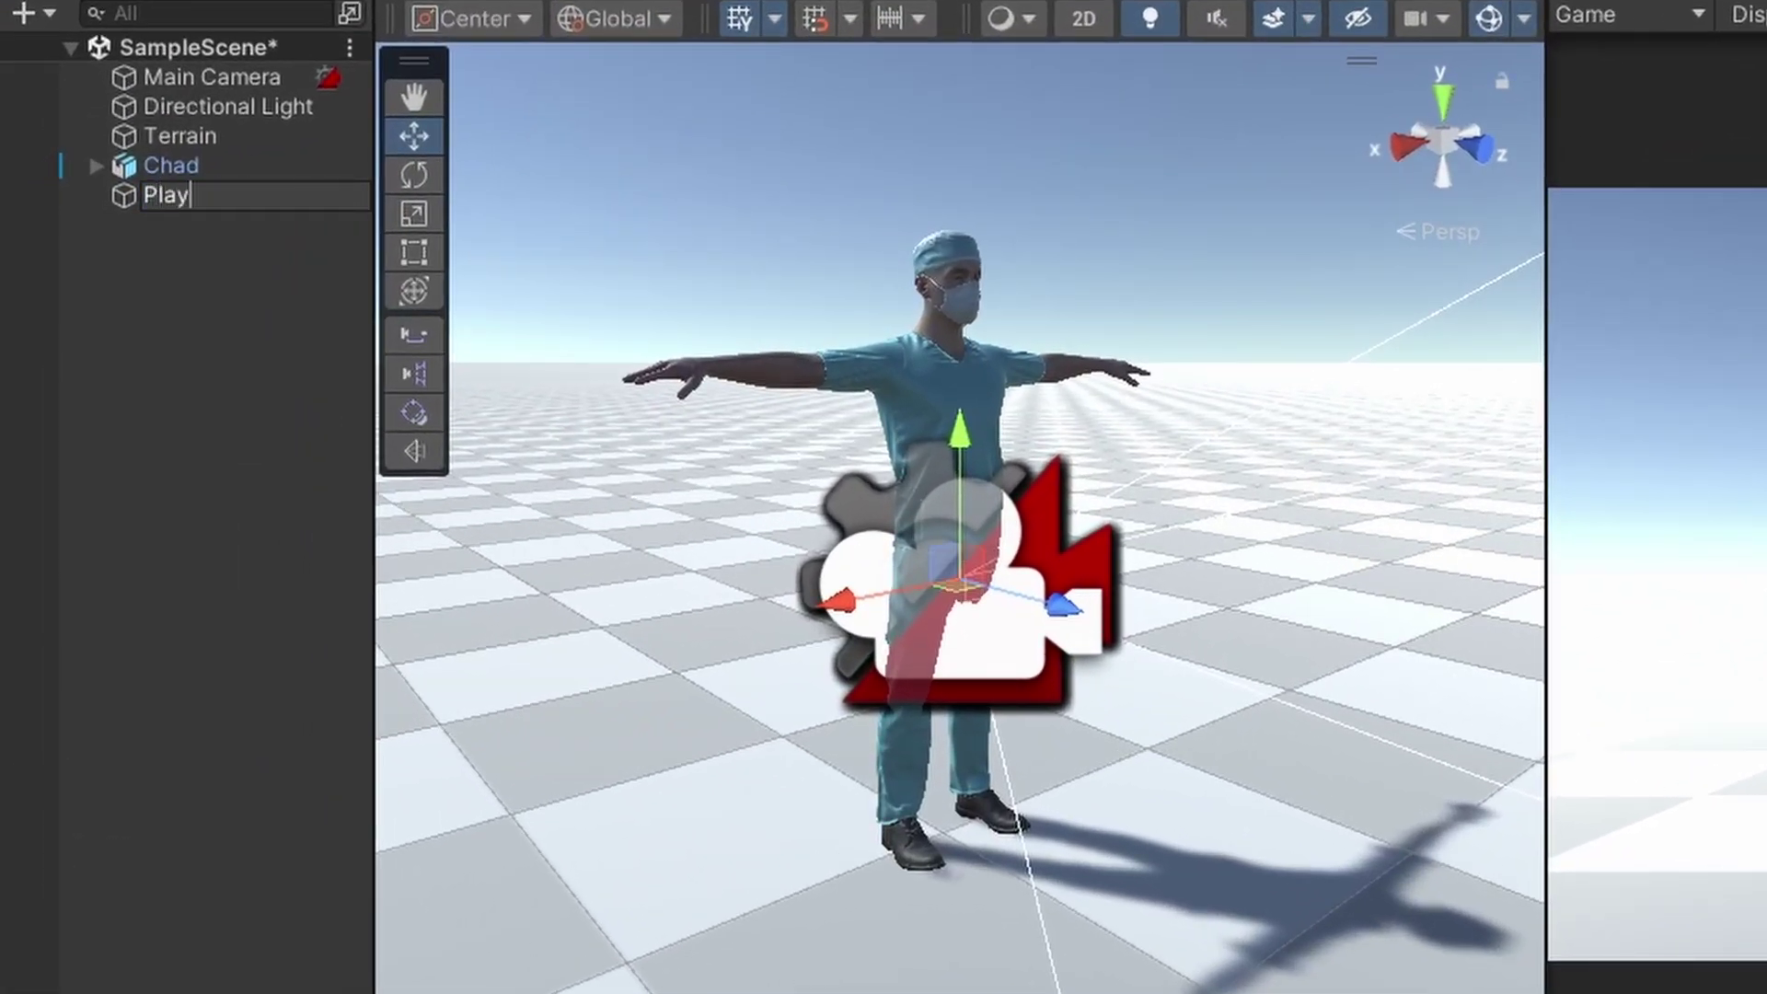
{"action": "type", "text": "amera"}
{"action": "key", "text": "Return"}
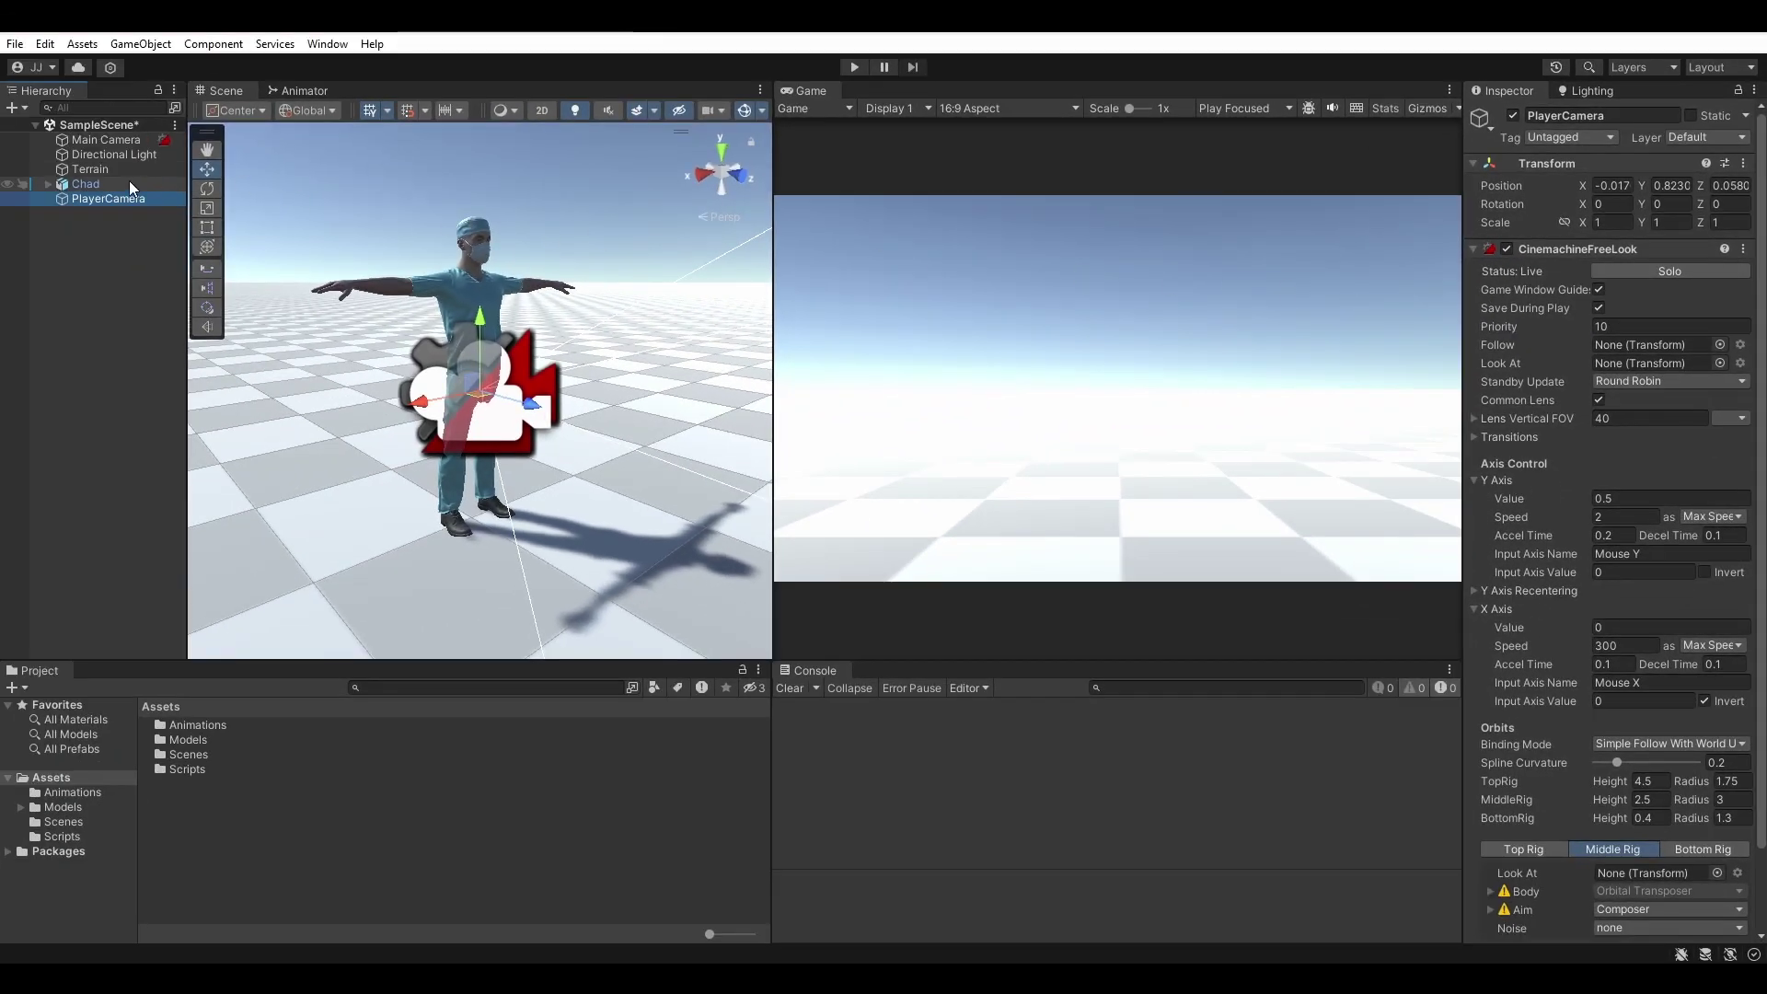
{"action": "left_click_drag", "start_coordinate": [131, 188], "coordinate": [1652, 345]}
{"action": "left_click_drag", "start_coordinate": [86, 184], "coordinate": [1625, 364]}
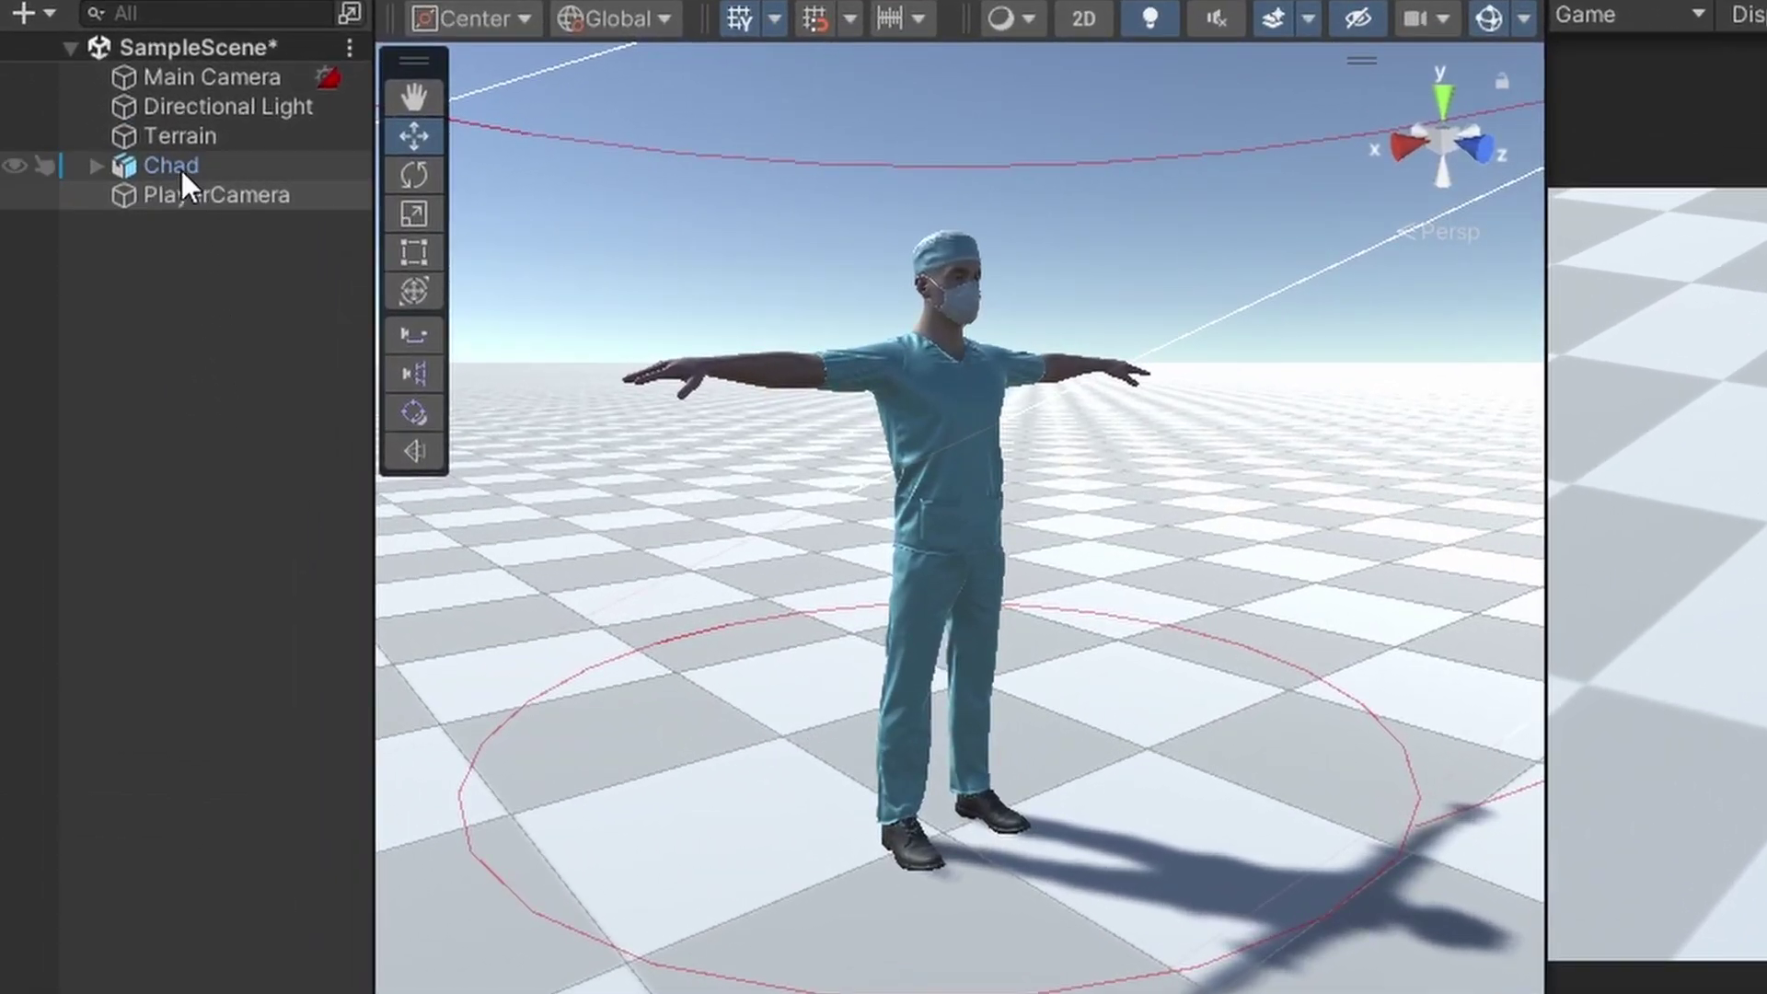
- Create an empty child object of Chad named CameraTarget
{"action": "right_click", "coordinate": [181, 169]}
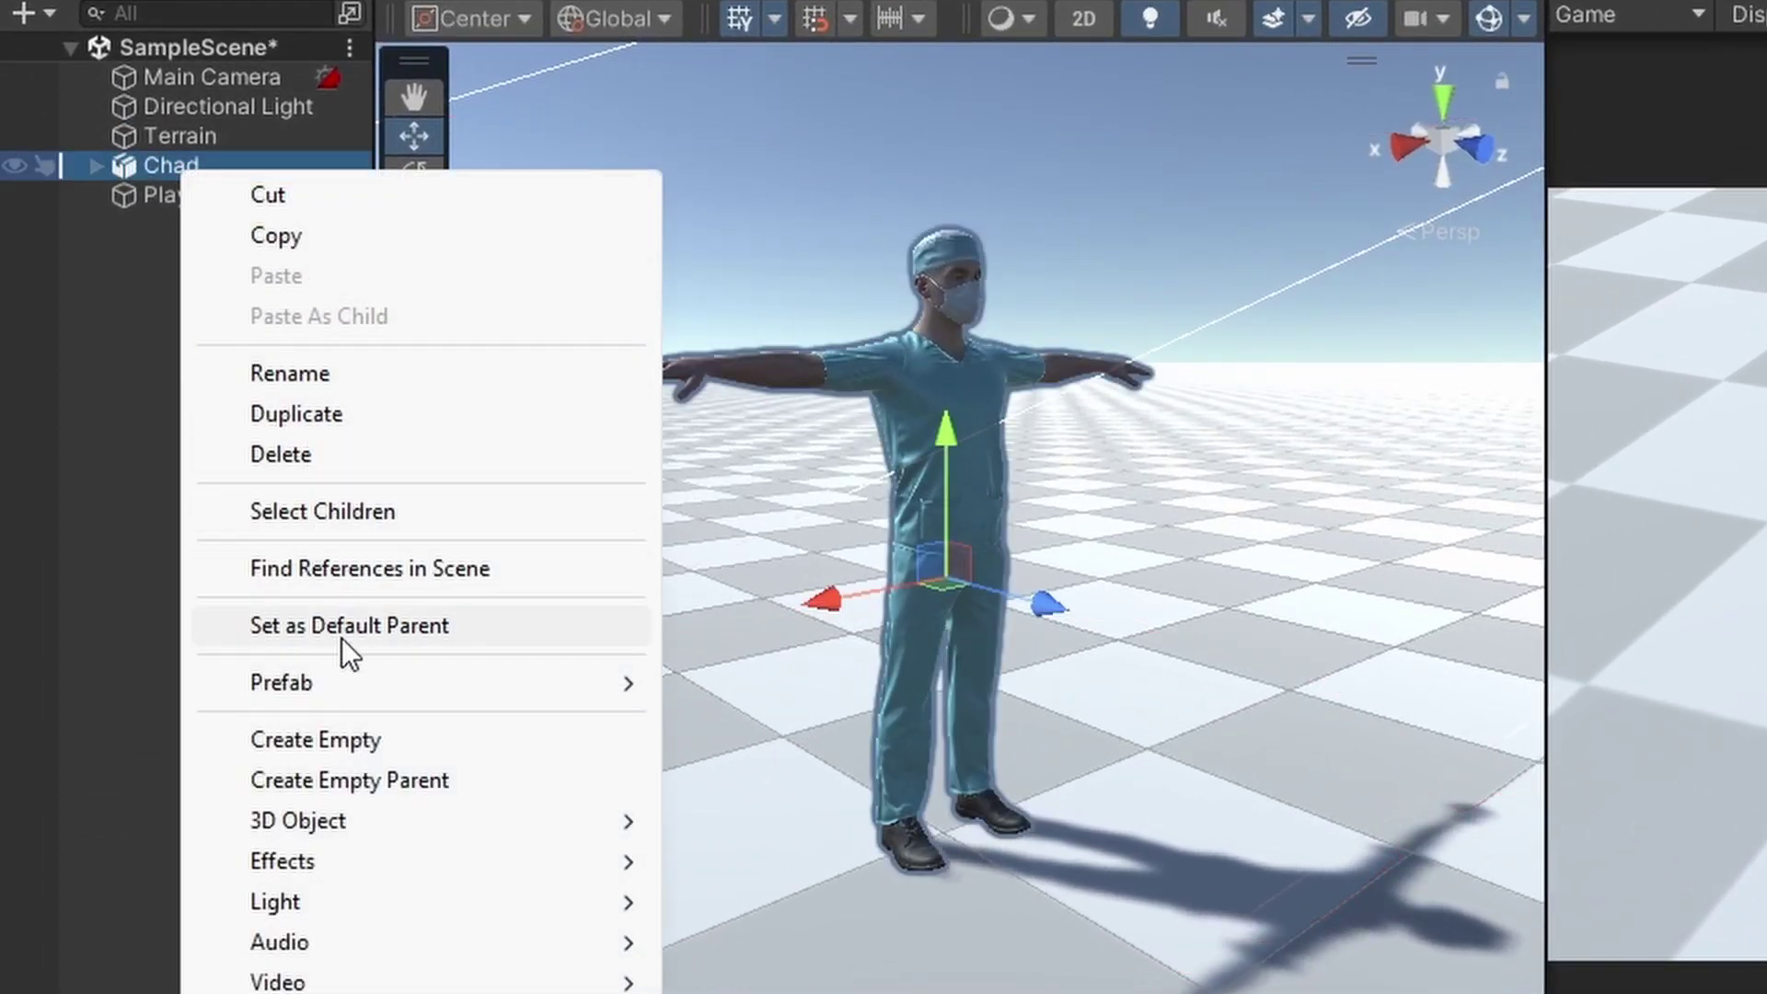
{"action": "left_click", "coordinate": [366, 737]}
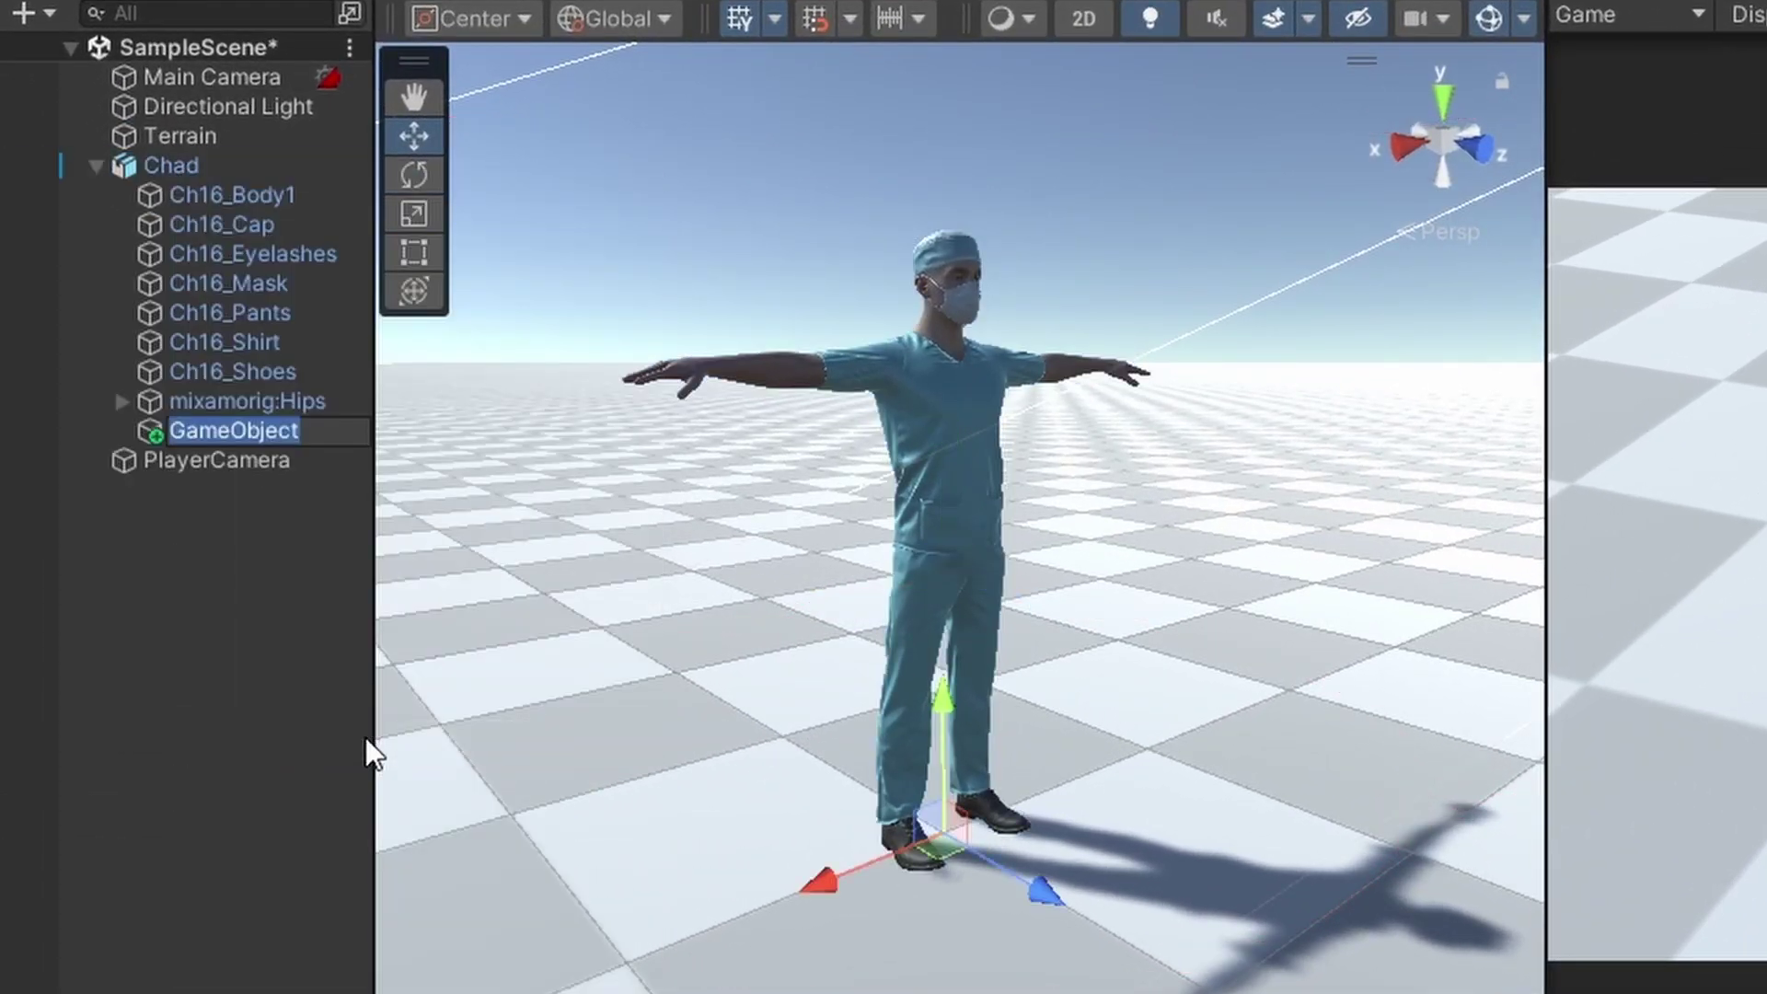
{"action": "type", "text": "CameraTarg"}
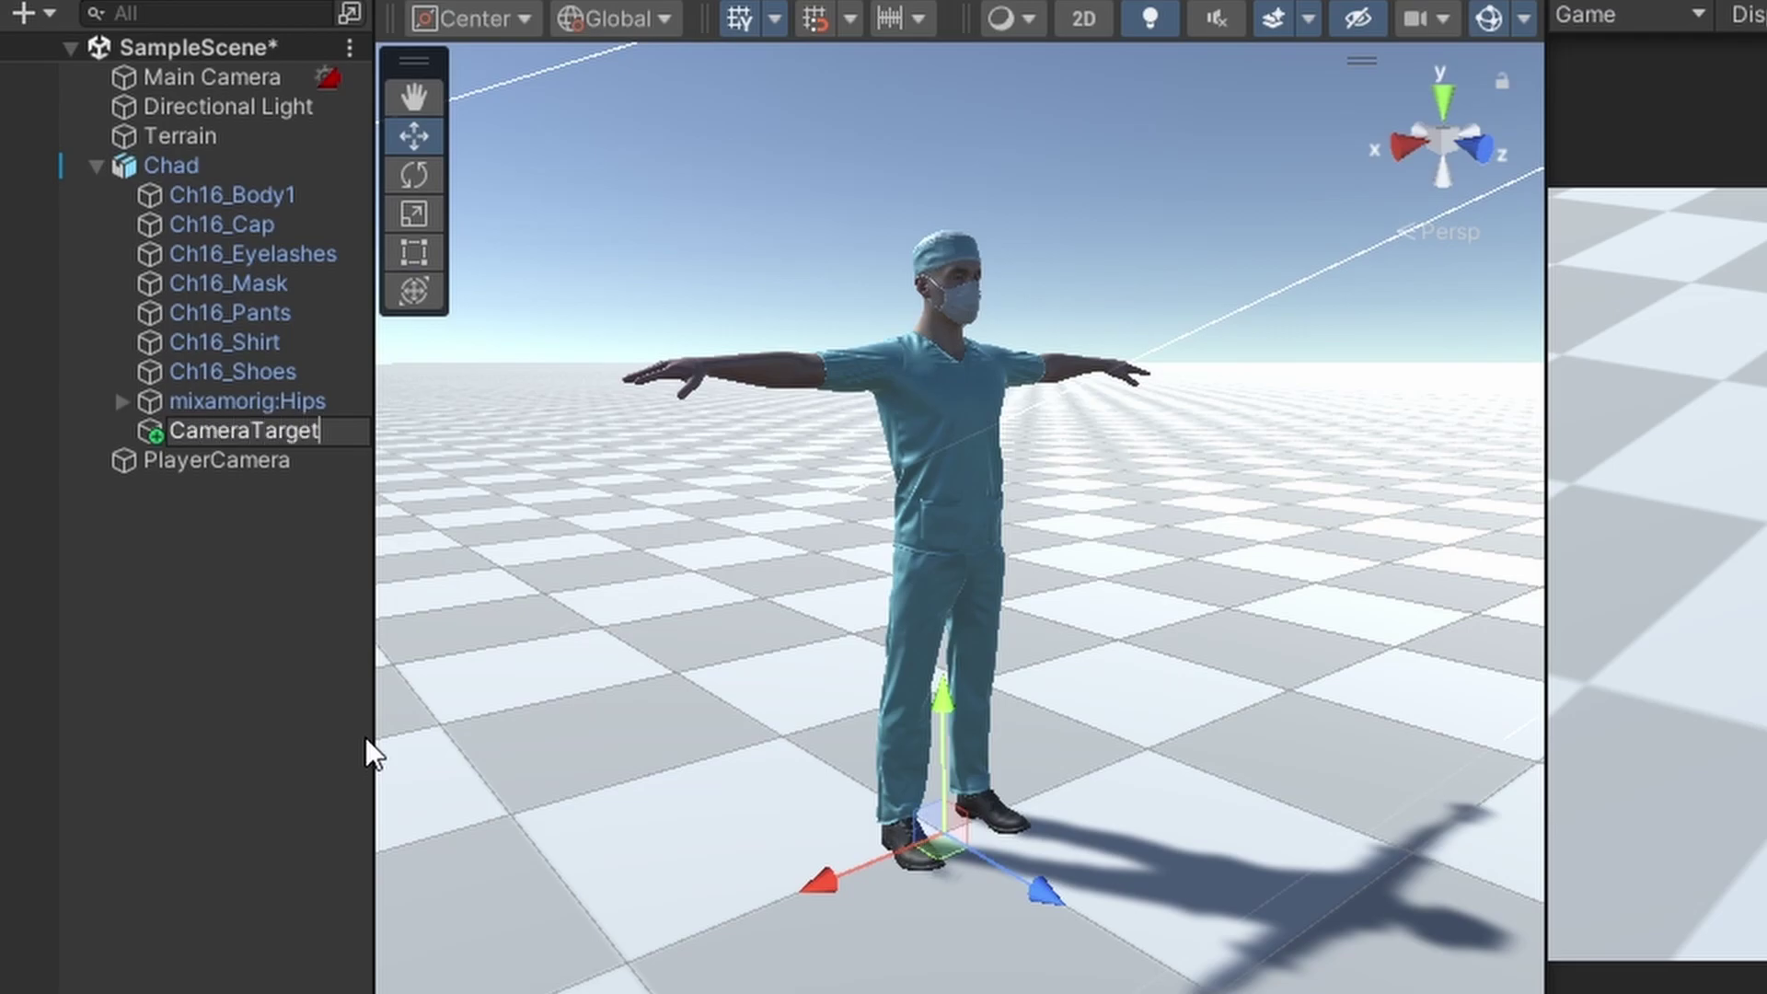
{"action": "key", "text": "Return"}
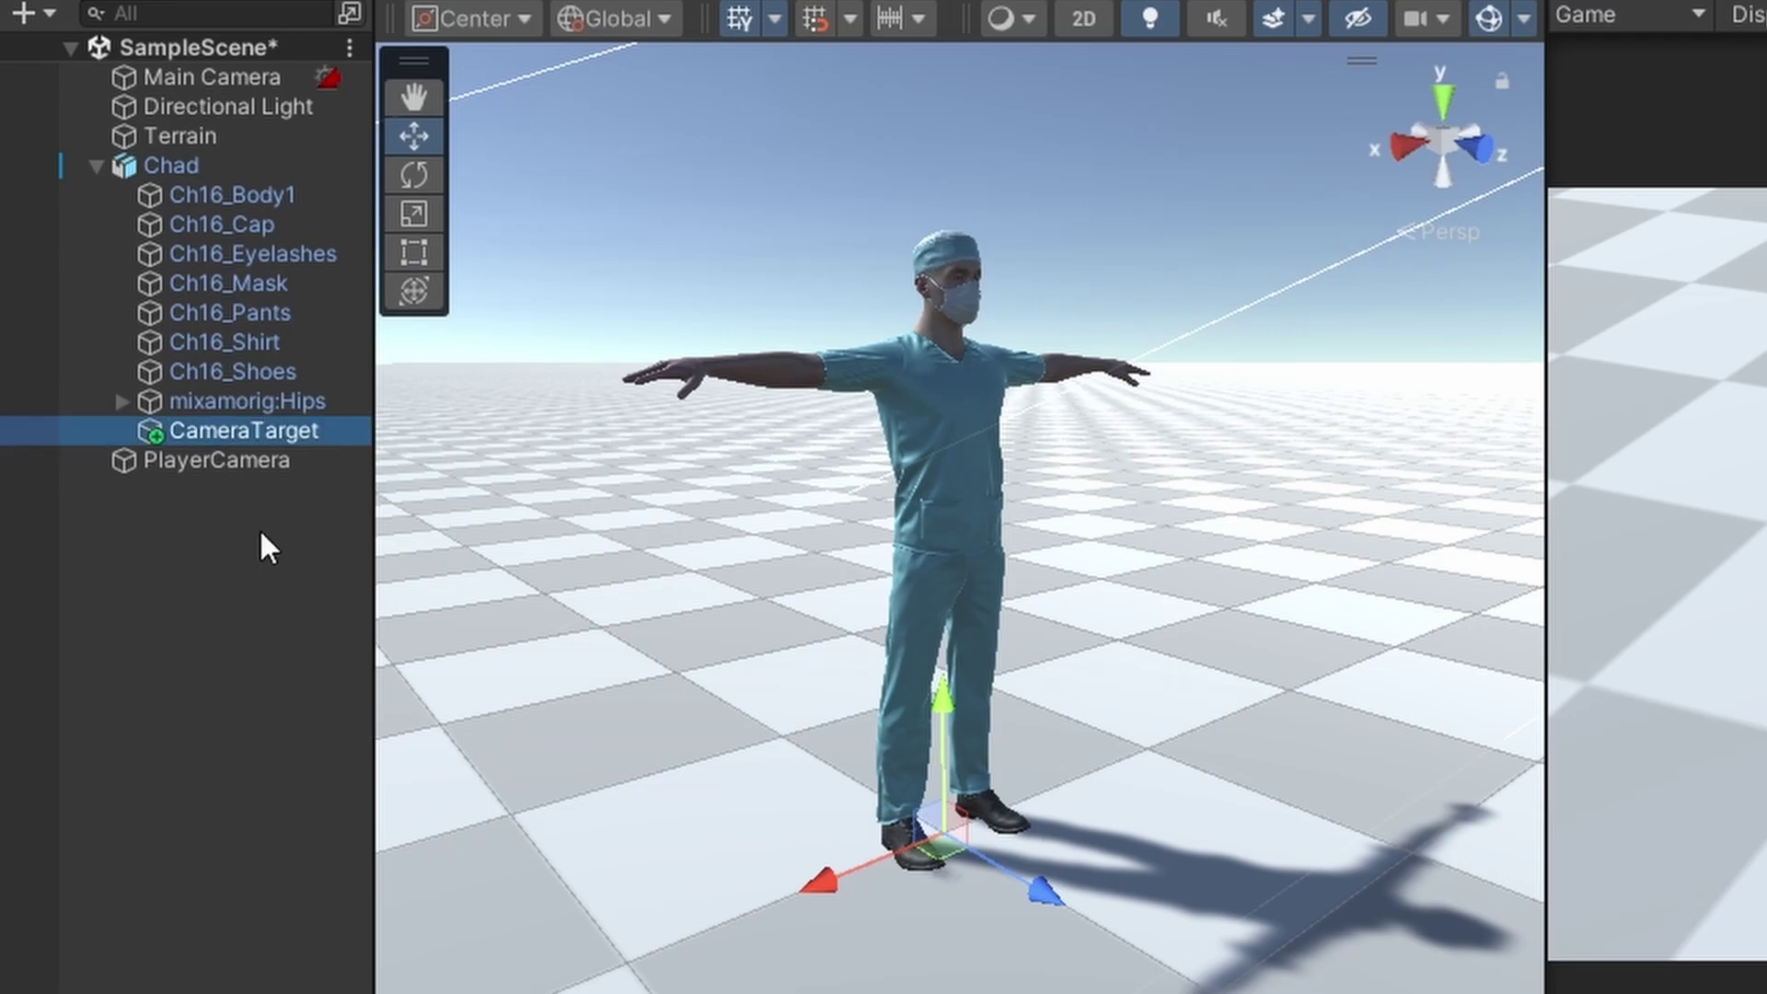
- Raise CameraTarget along Y from Chad's feet up to his head
{"action": "left_click", "coordinate": [245, 456]}
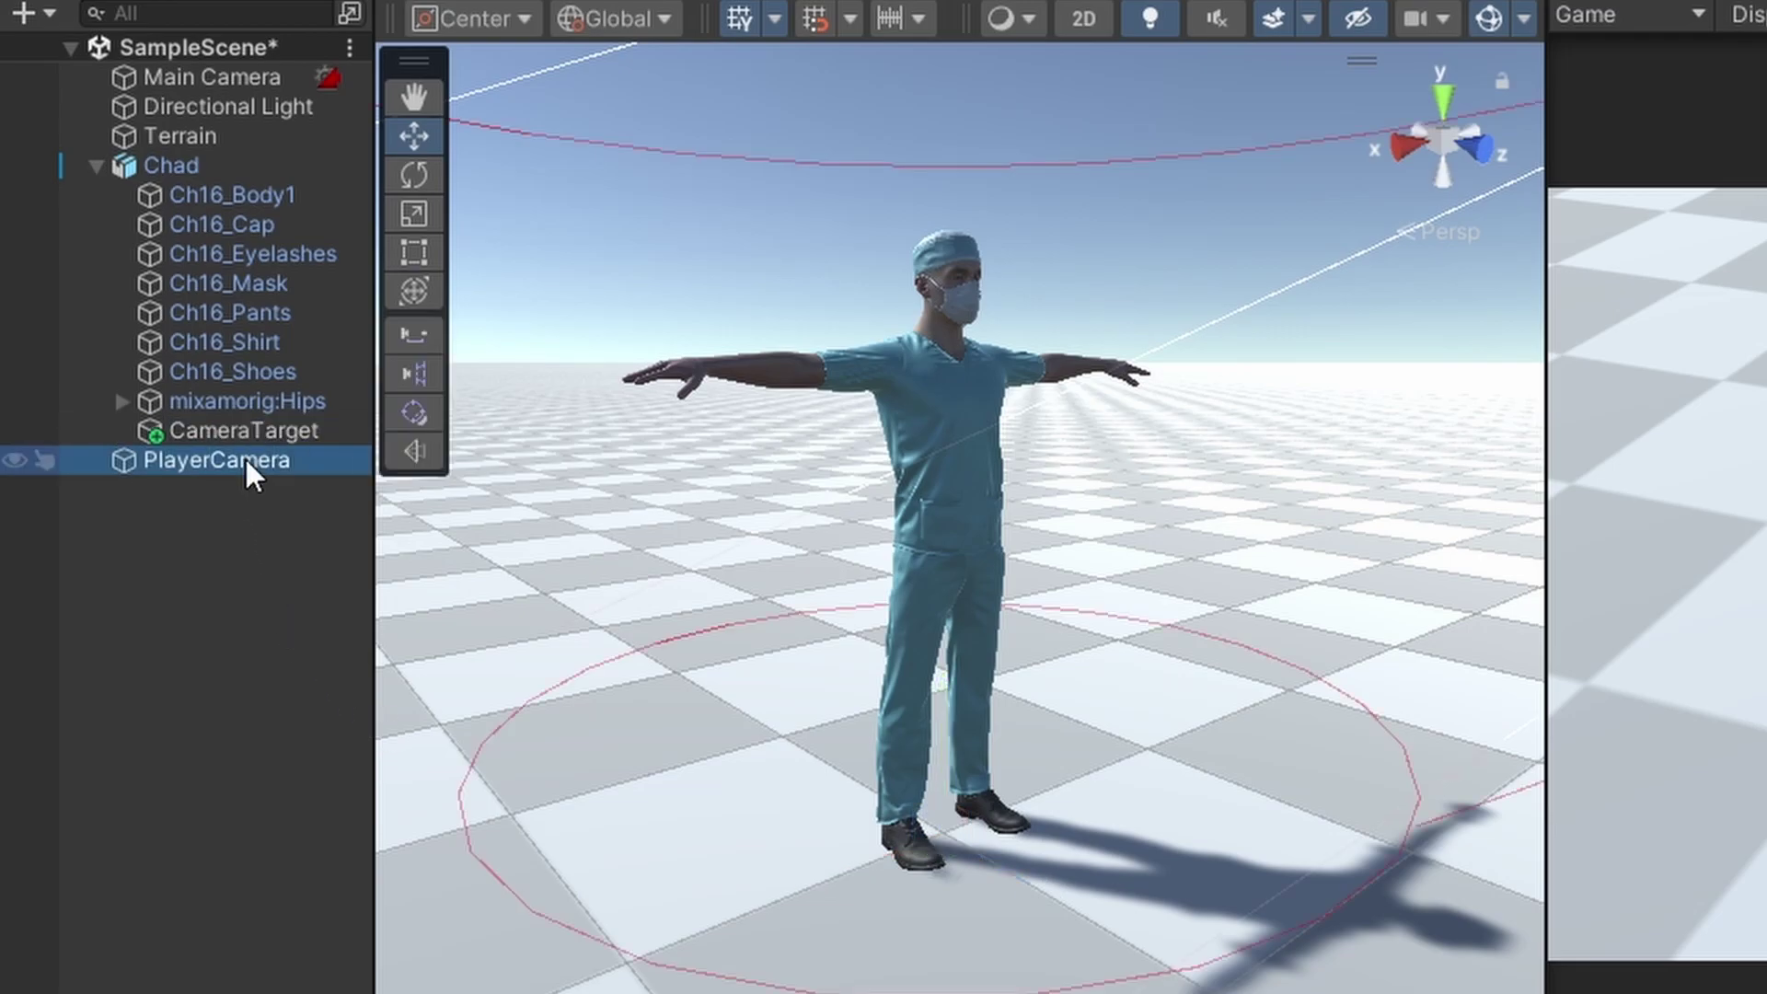
{"action": "left_click", "coordinate": [262, 432]}
{"action": "left_click_drag", "start_coordinate": [943, 687], "coordinate": [937, 633]}
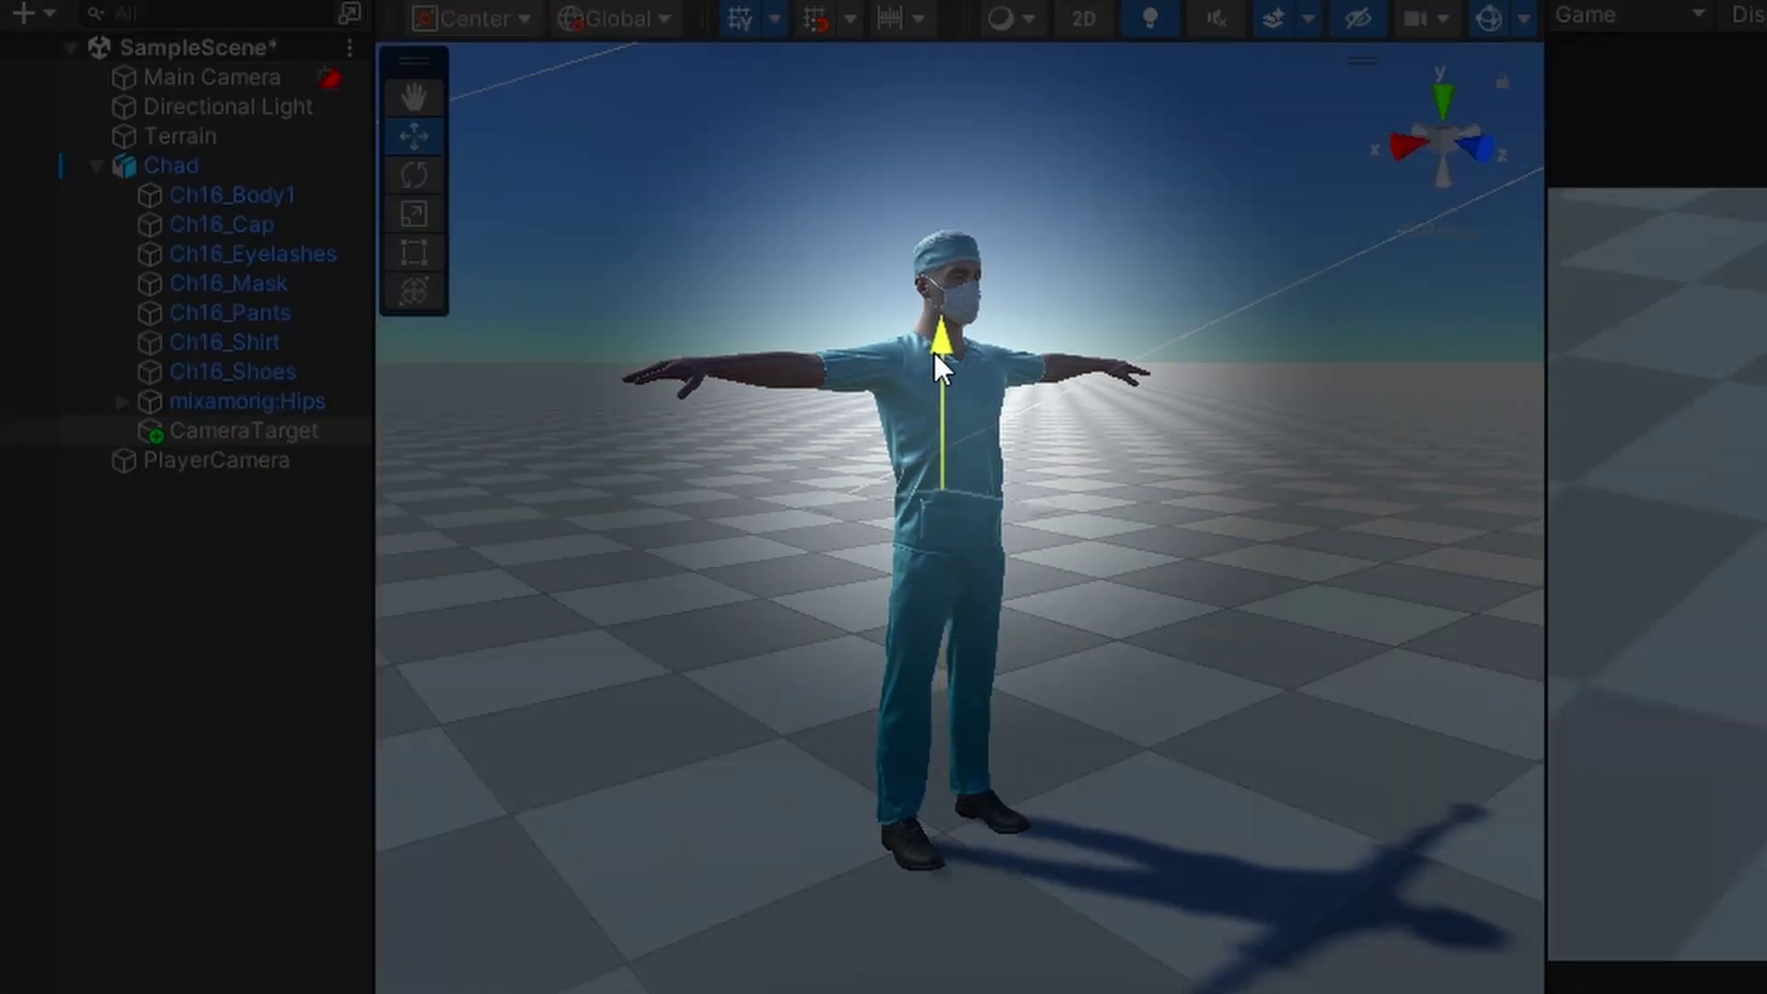
{"action": "left_click_drag", "start_coordinate": [935, 354], "coordinate": [958, 196]}
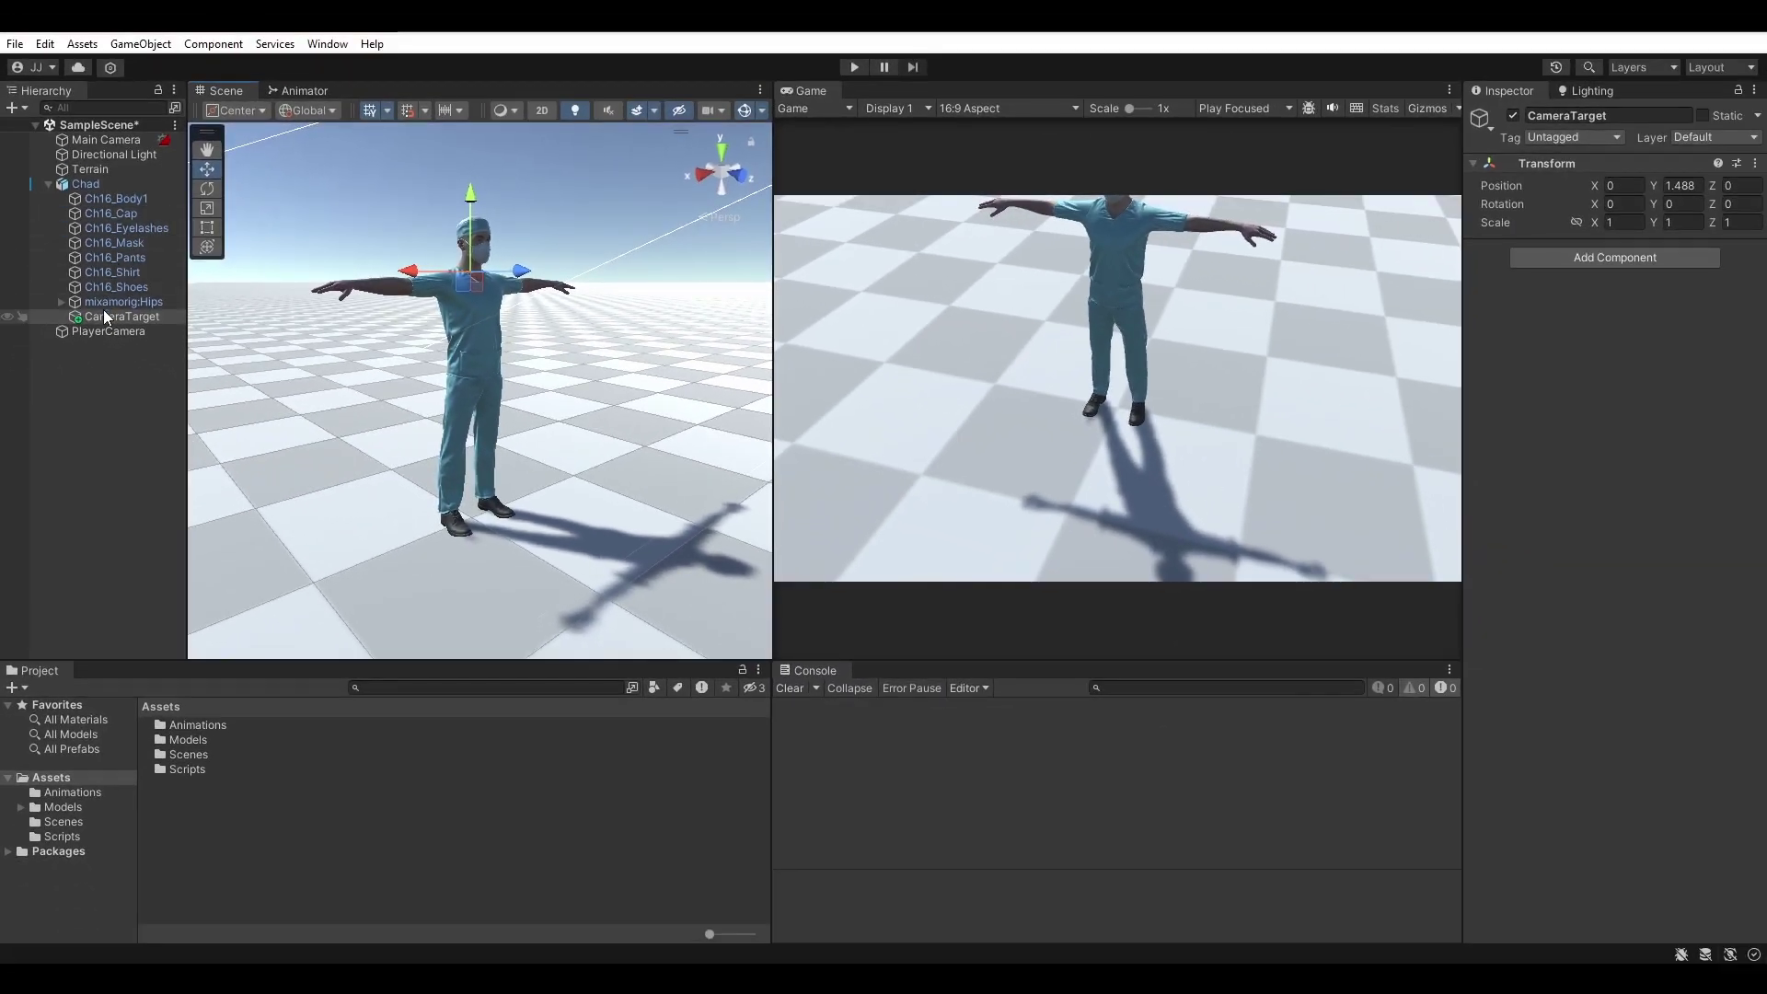
- Point PlayerCamera's Follow and Look At fields at CameraTarget instead of Chad
{"action": "left_click", "coordinate": [110, 329]}
{"action": "left_click_drag", "start_coordinate": [115, 317], "coordinate": [1647, 345]}
{"action": "left_click_drag", "start_coordinate": [154, 317], "coordinate": [1219, 316]}
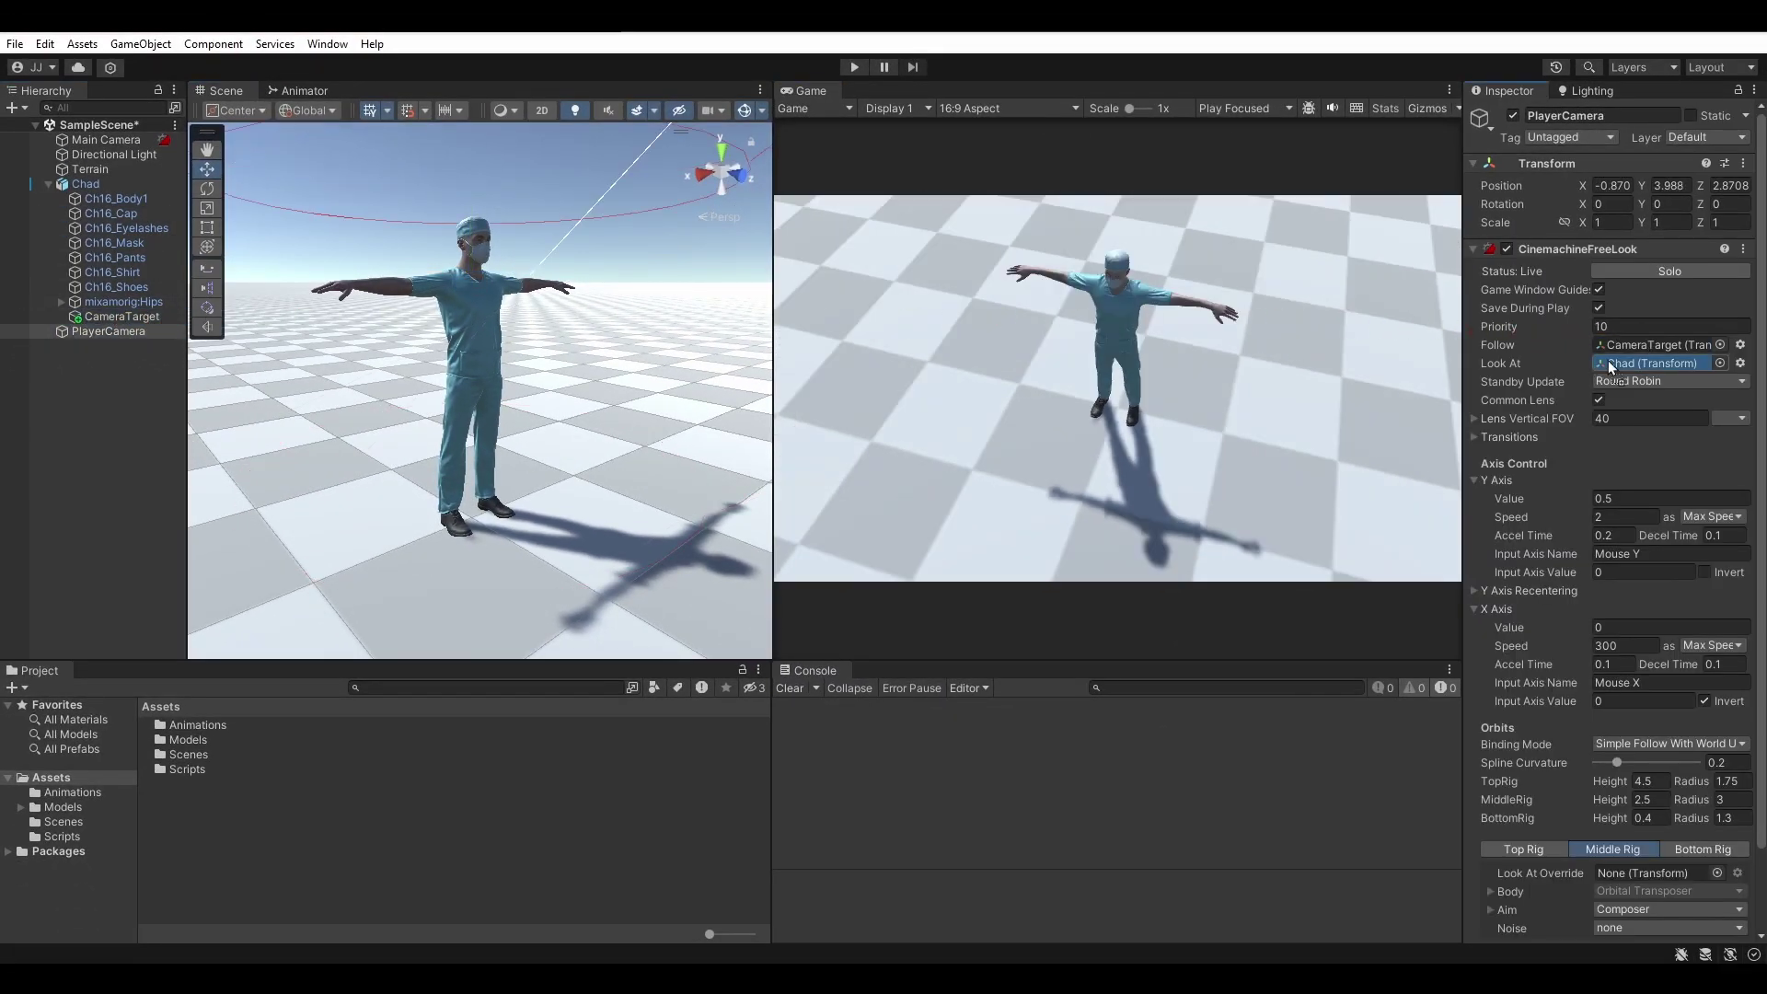
{"action": "left_click_drag", "start_coordinate": [1601, 361], "coordinate": [1616, 360]}
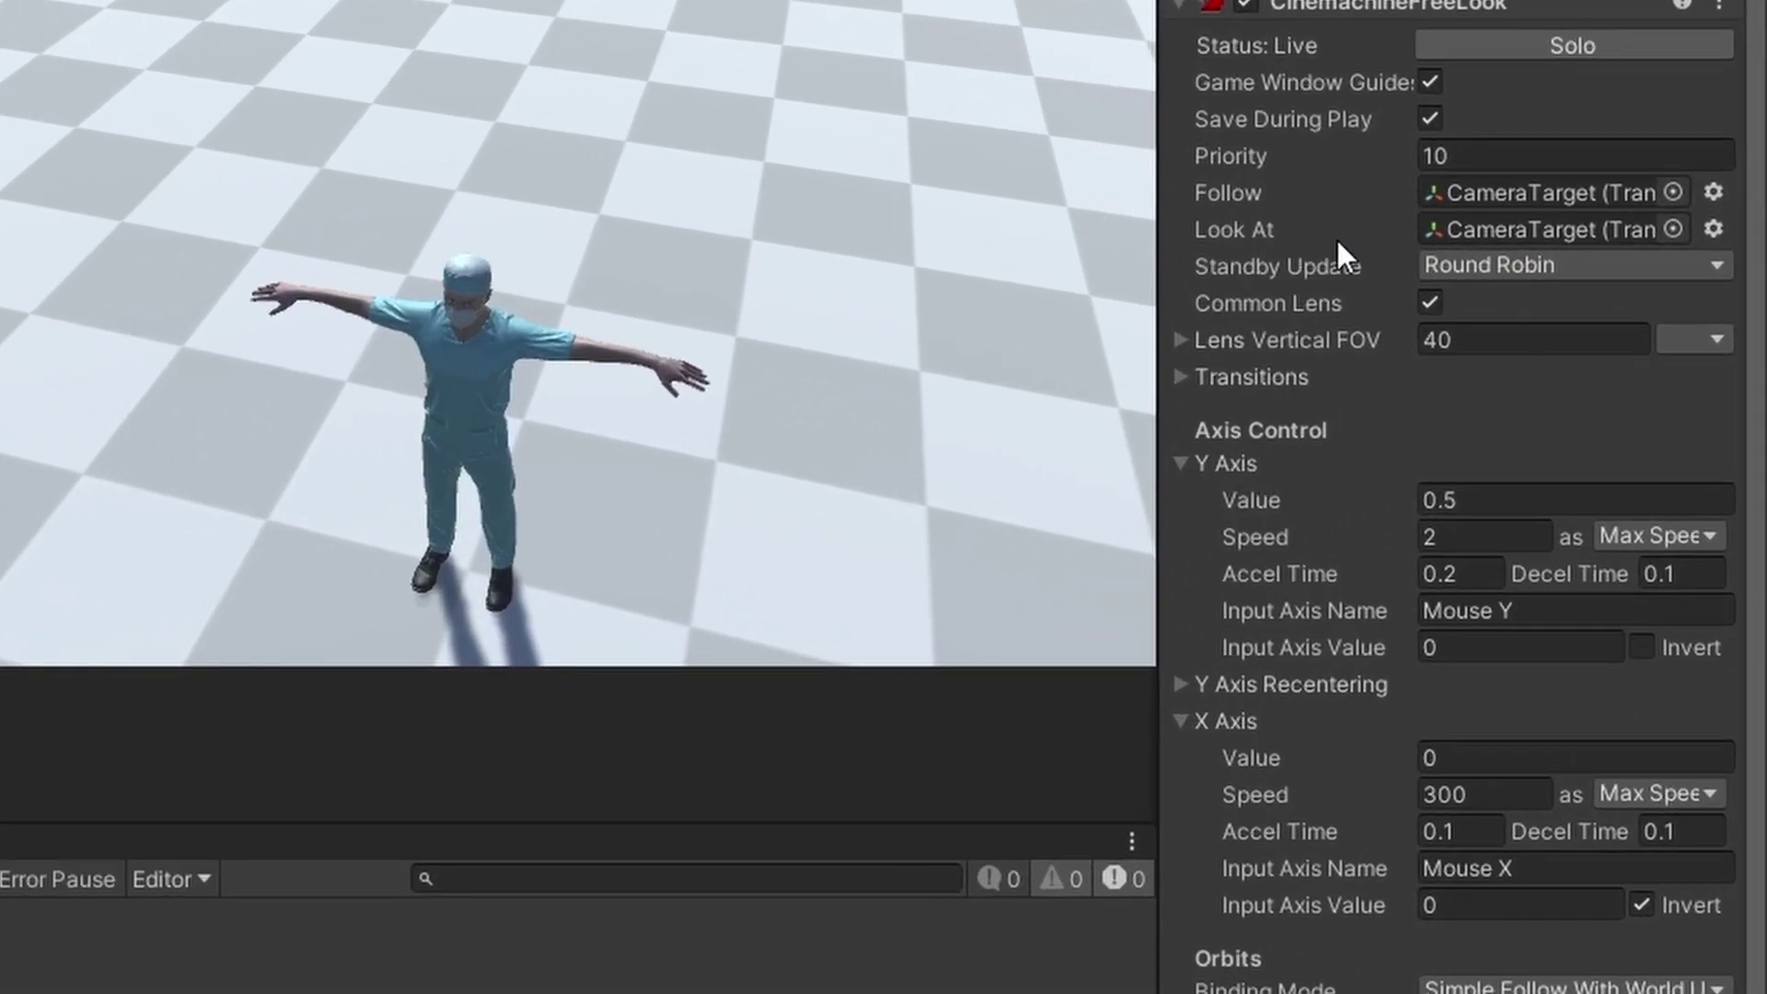
{"action": "scroll", "coordinate": [1306, 234], "scroll_direction": "down", "scroll_amount": 3}
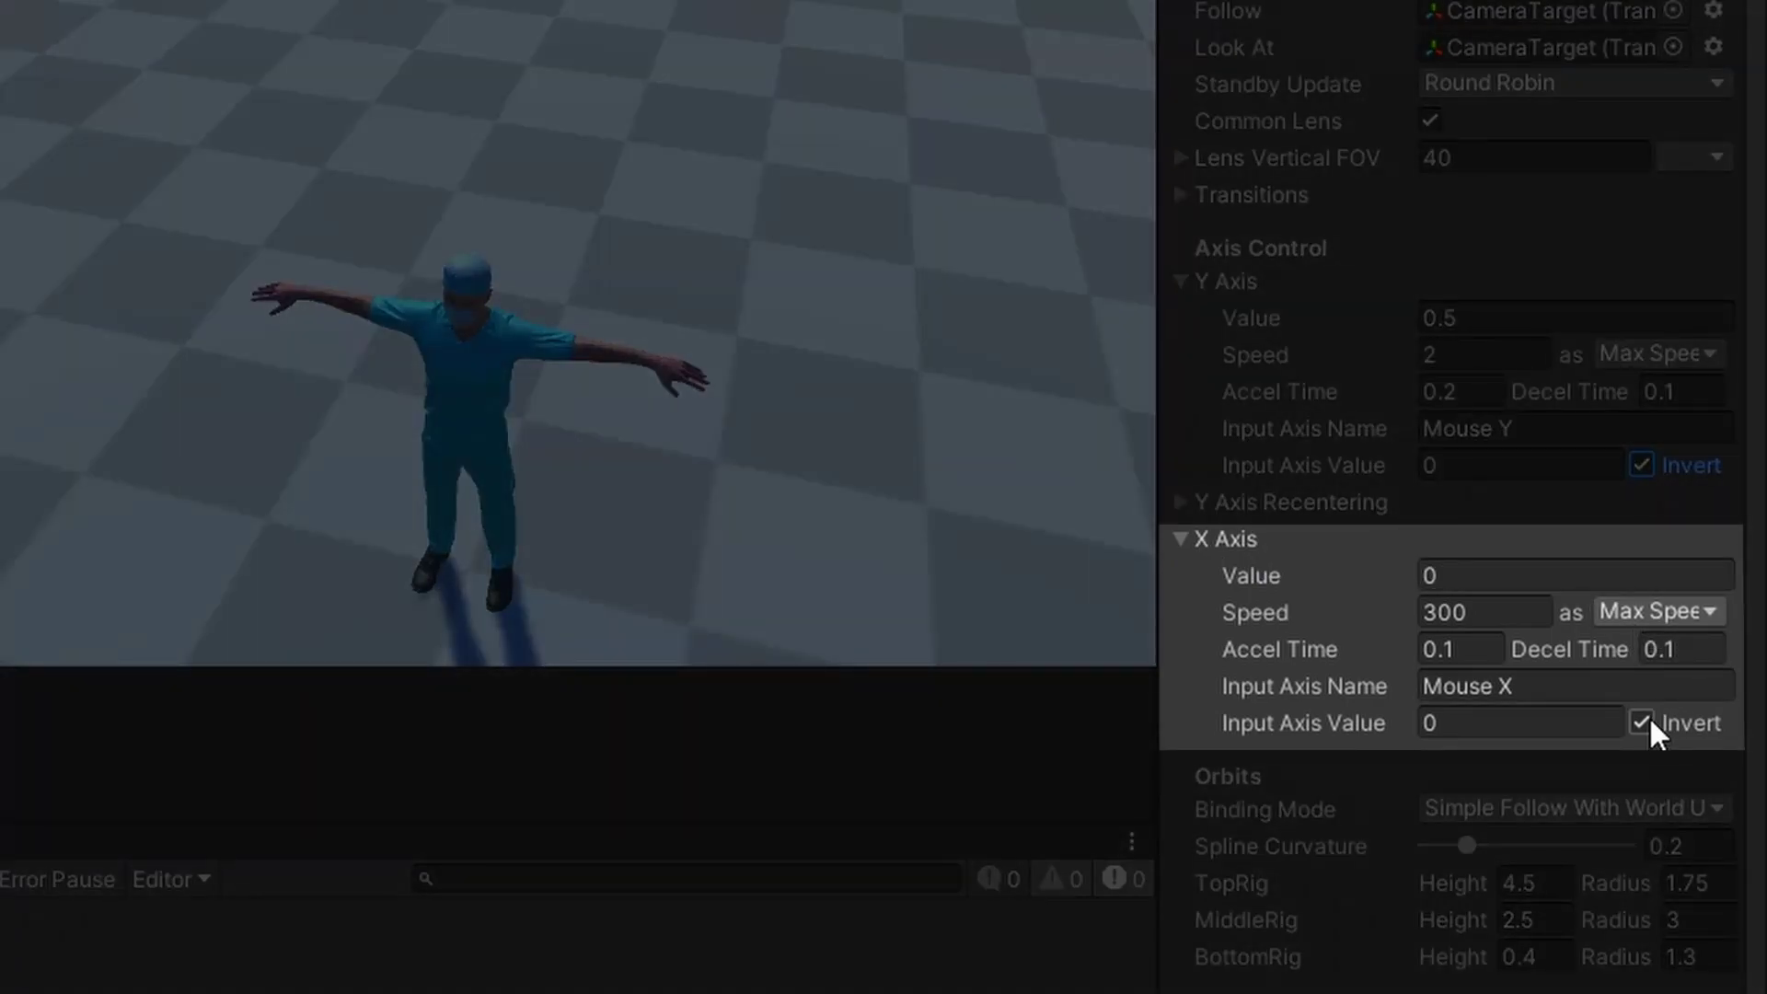
- Turn off horizontal input inversion and preview the top, middle and bottom orbit views
{"action": "left_click", "coordinate": [1642, 722]}
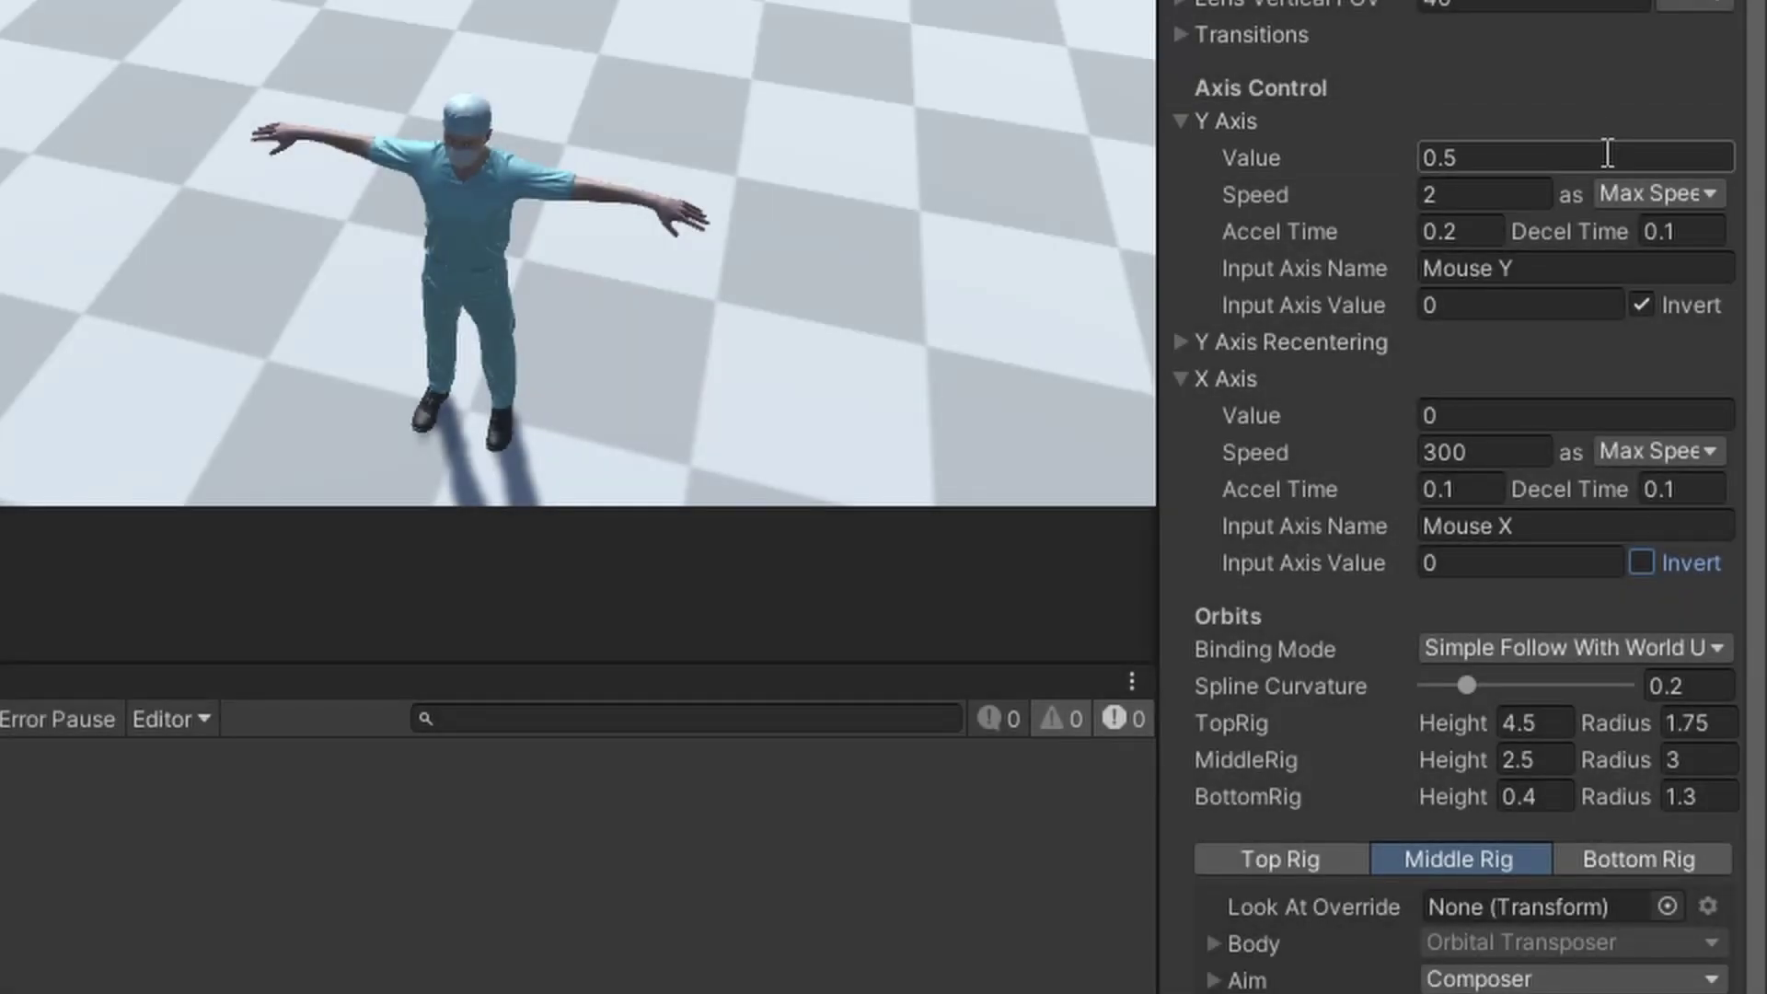
{"action": "left_click", "coordinate": [1337, 856]}
{"action": "left_click", "coordinate": [1481, 857]}
{"action": "left_click", "coordinate": [1600, 857]}
{"action": "left_click", "coordinate": [1490, 859]}
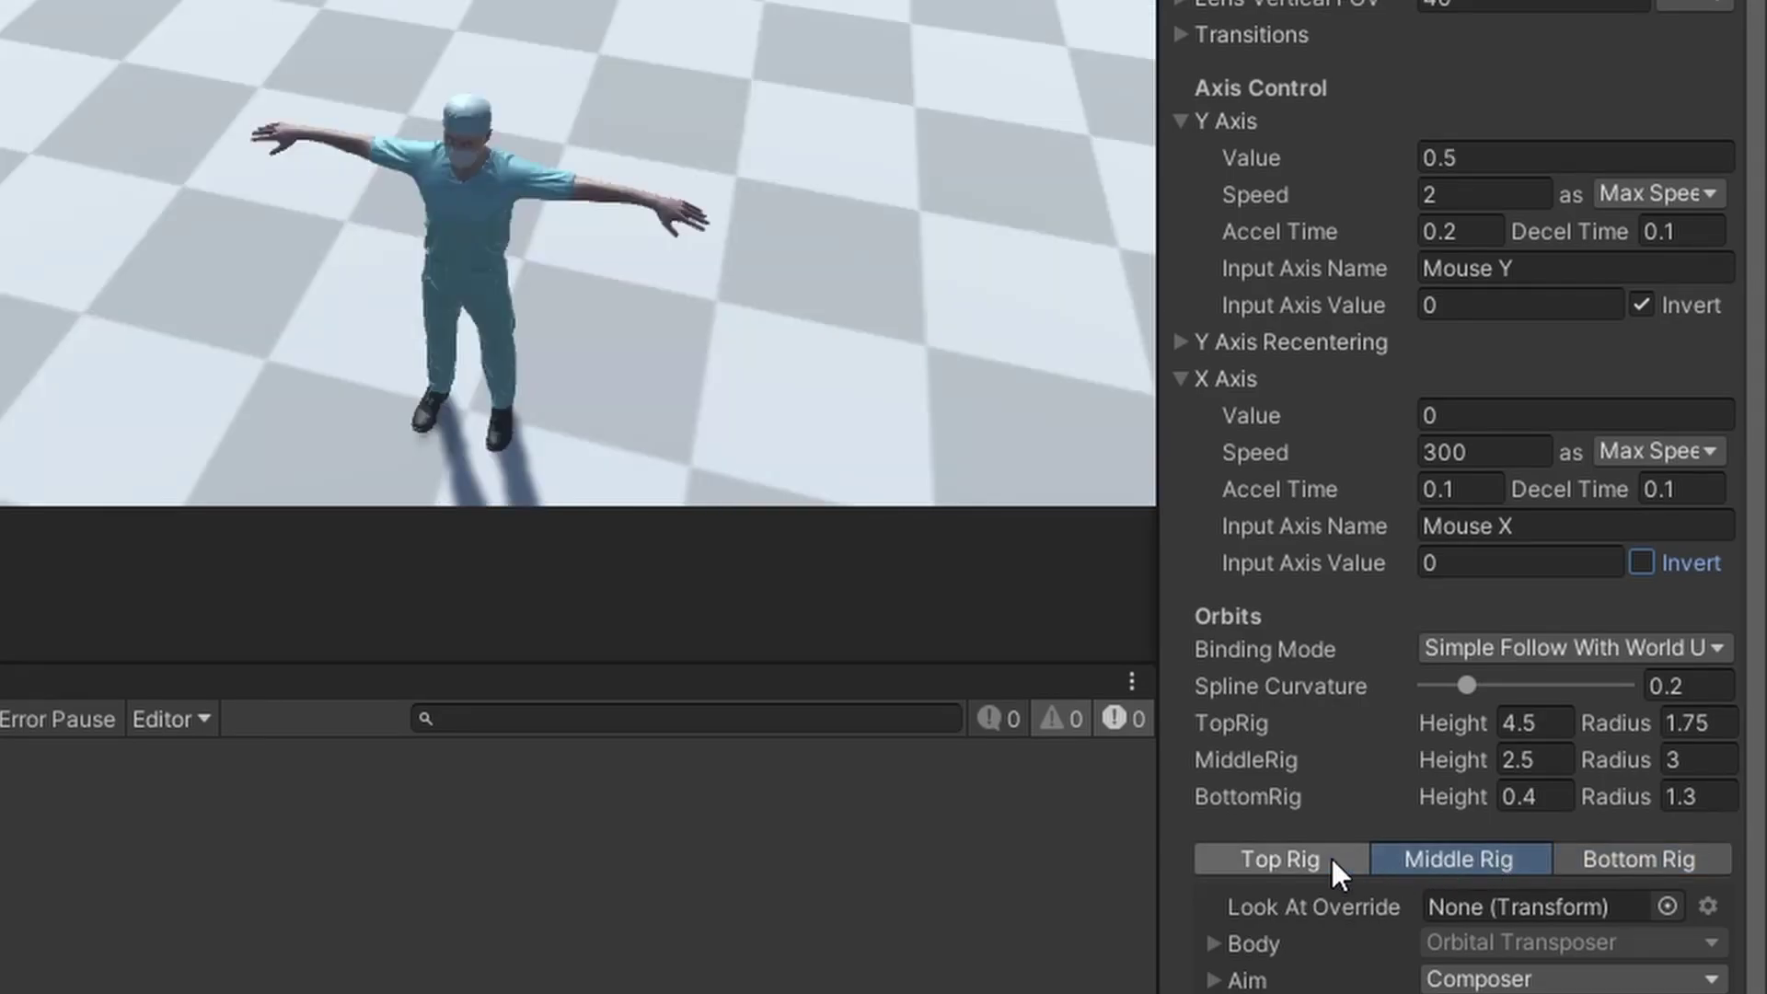
{"action": "left_click", "coordinate": [1316, 858]}
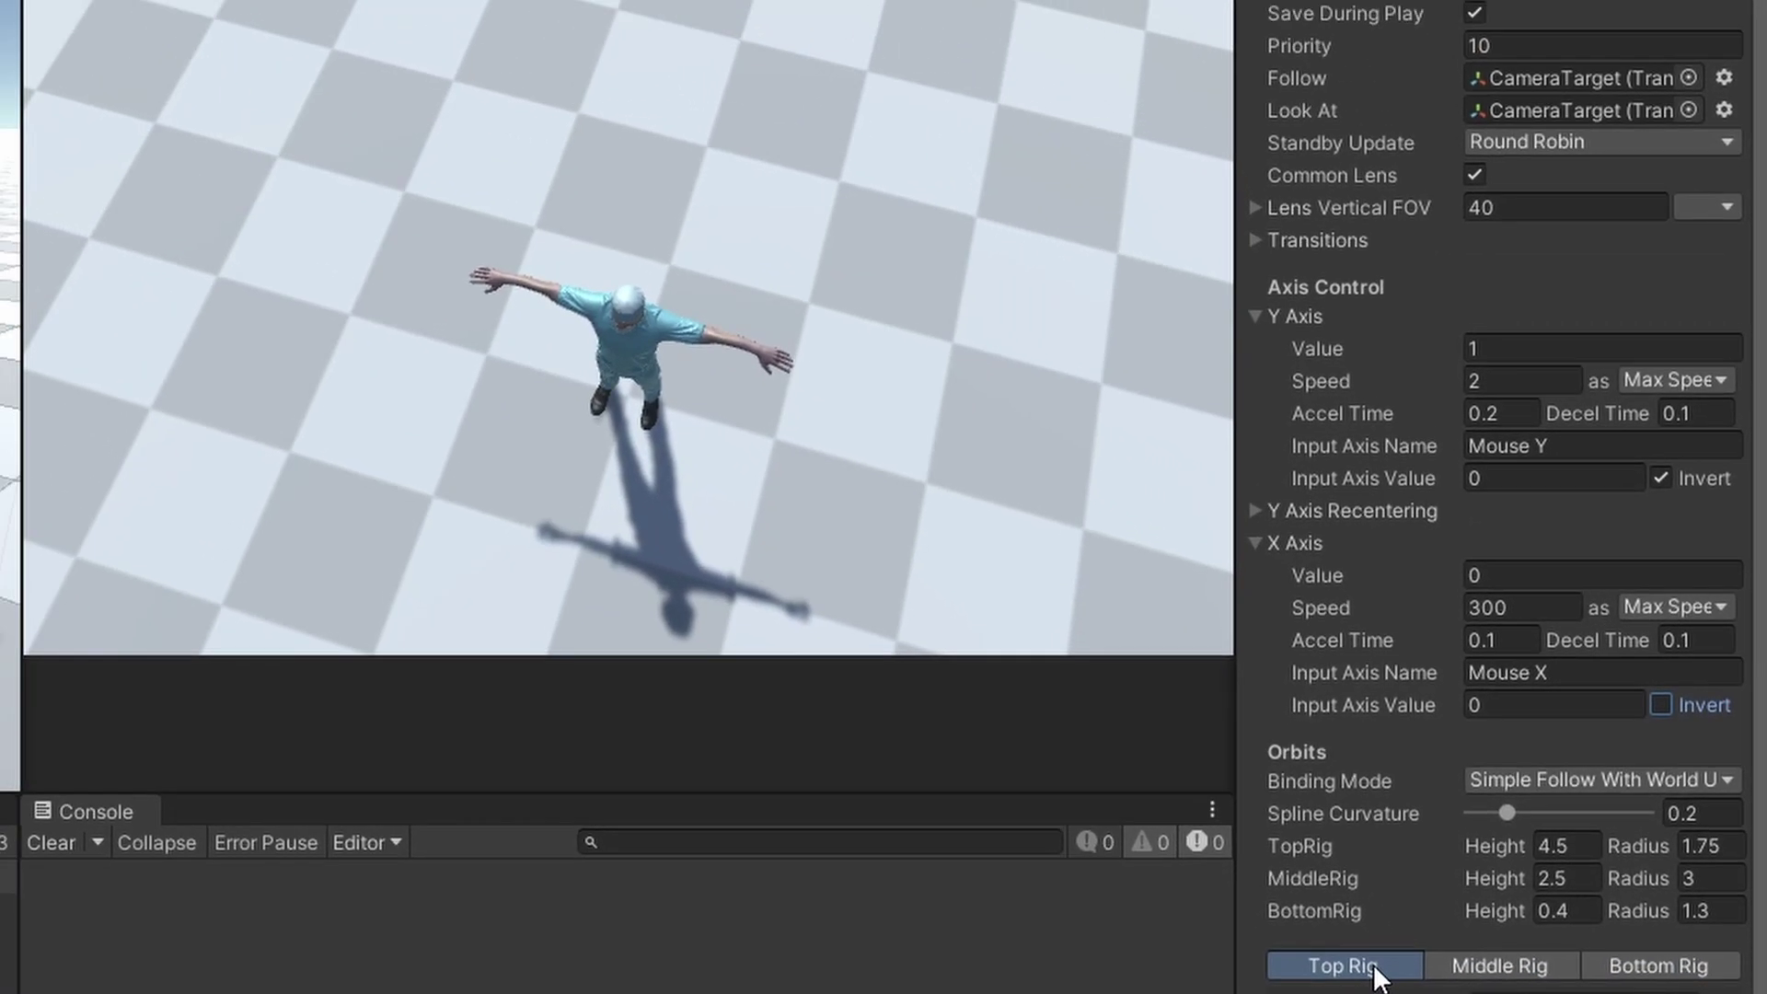
- Set the orbits: top height 4 radius 3, middle height 1 radius 6, bottom height 0 radius 3
{"action": "key", "text": "BackSpace"}
{"action": "key", "text": "BackSpace"}
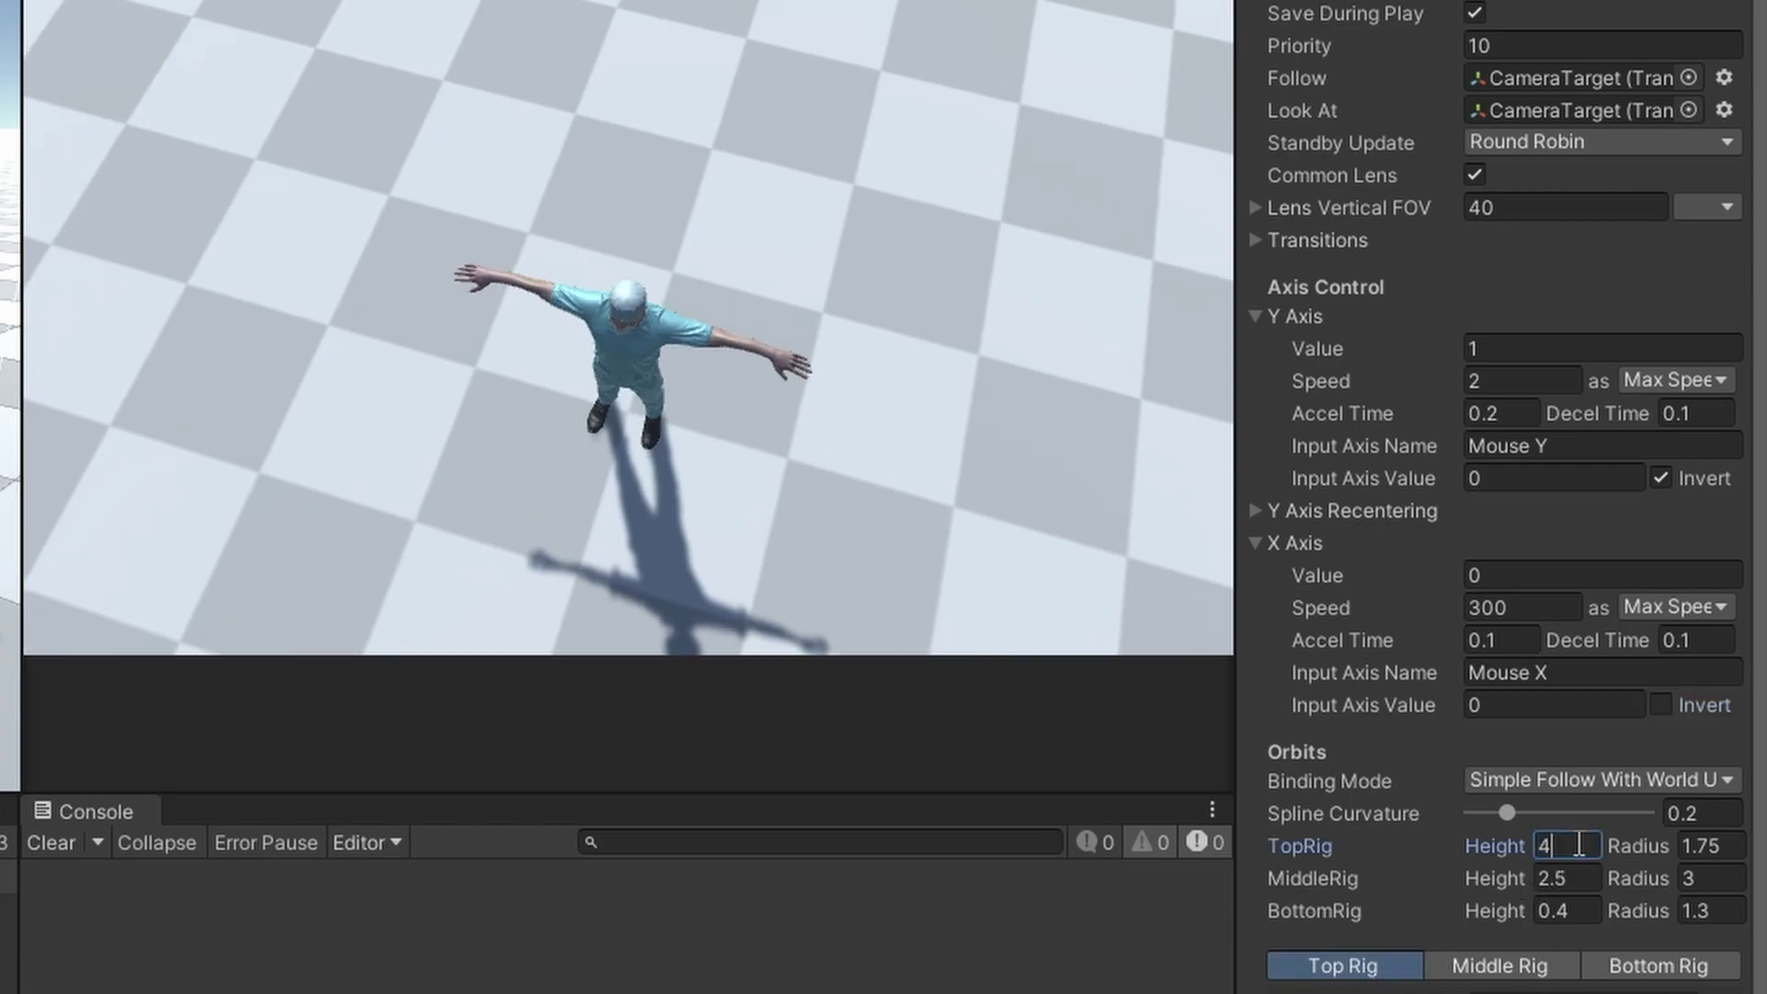
{"action": "left_click", "coordinate": [1729, 845]}
{"action": "type", "text": "3"}
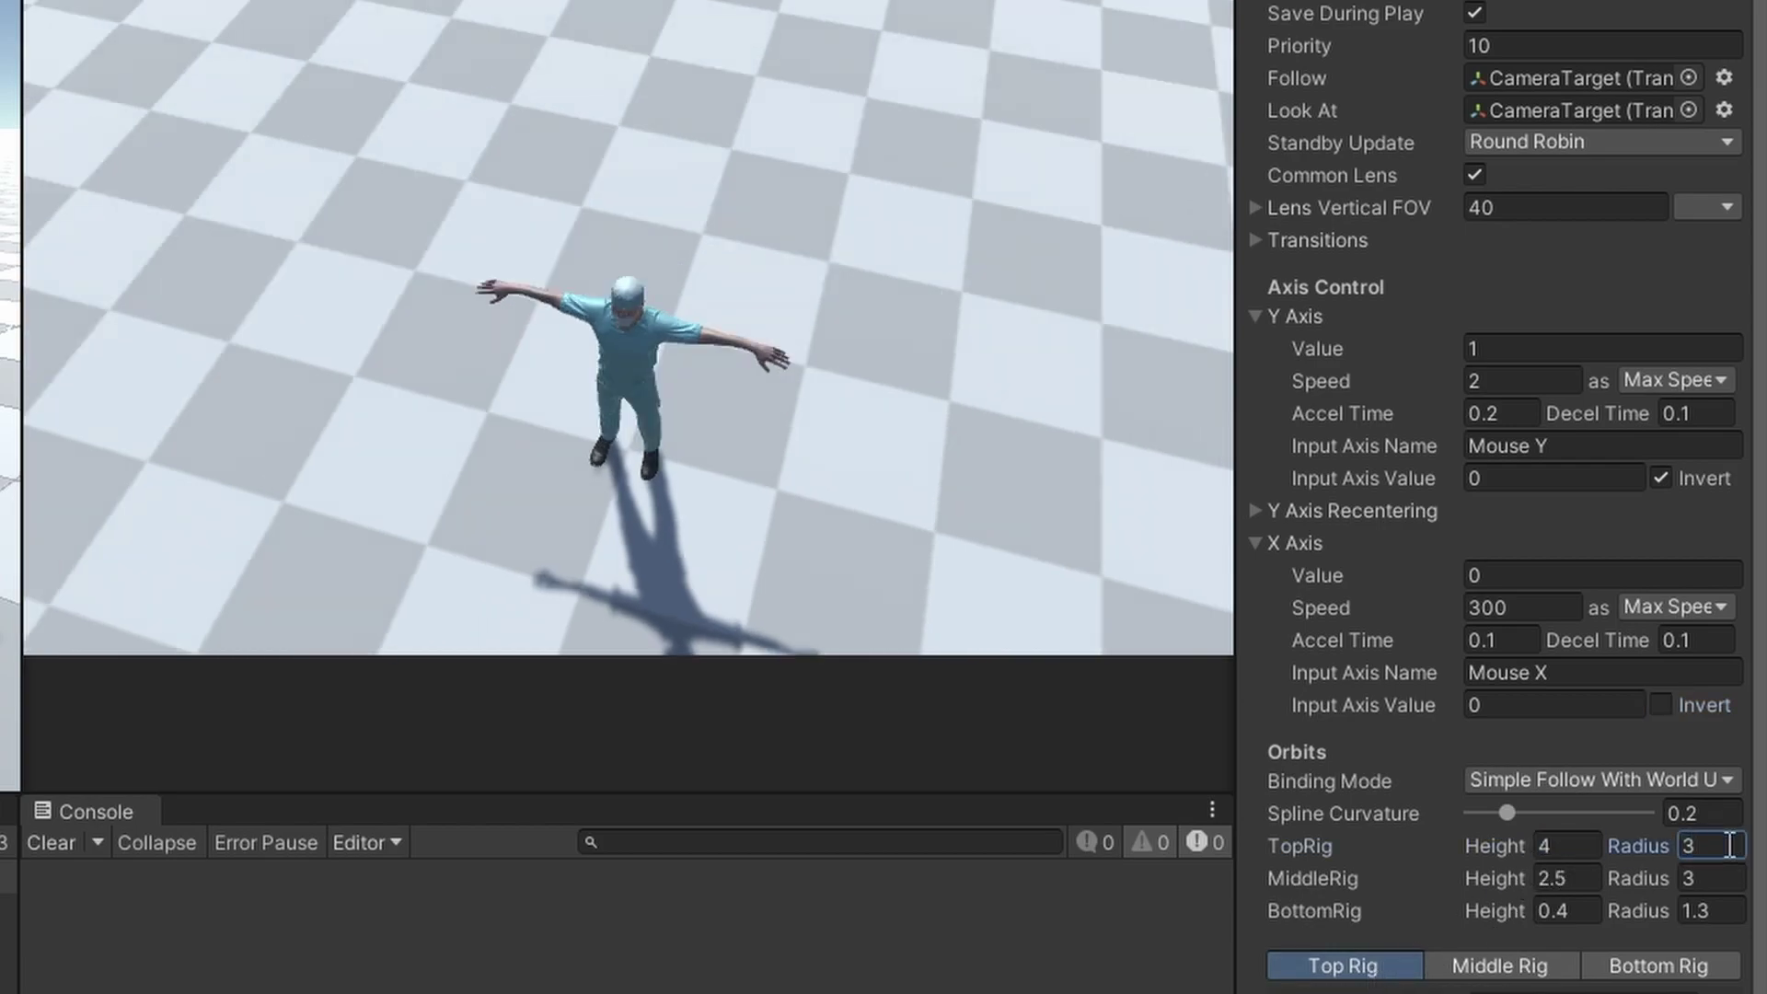
{"action": "left_click", "coordinate": [1526, 968]}
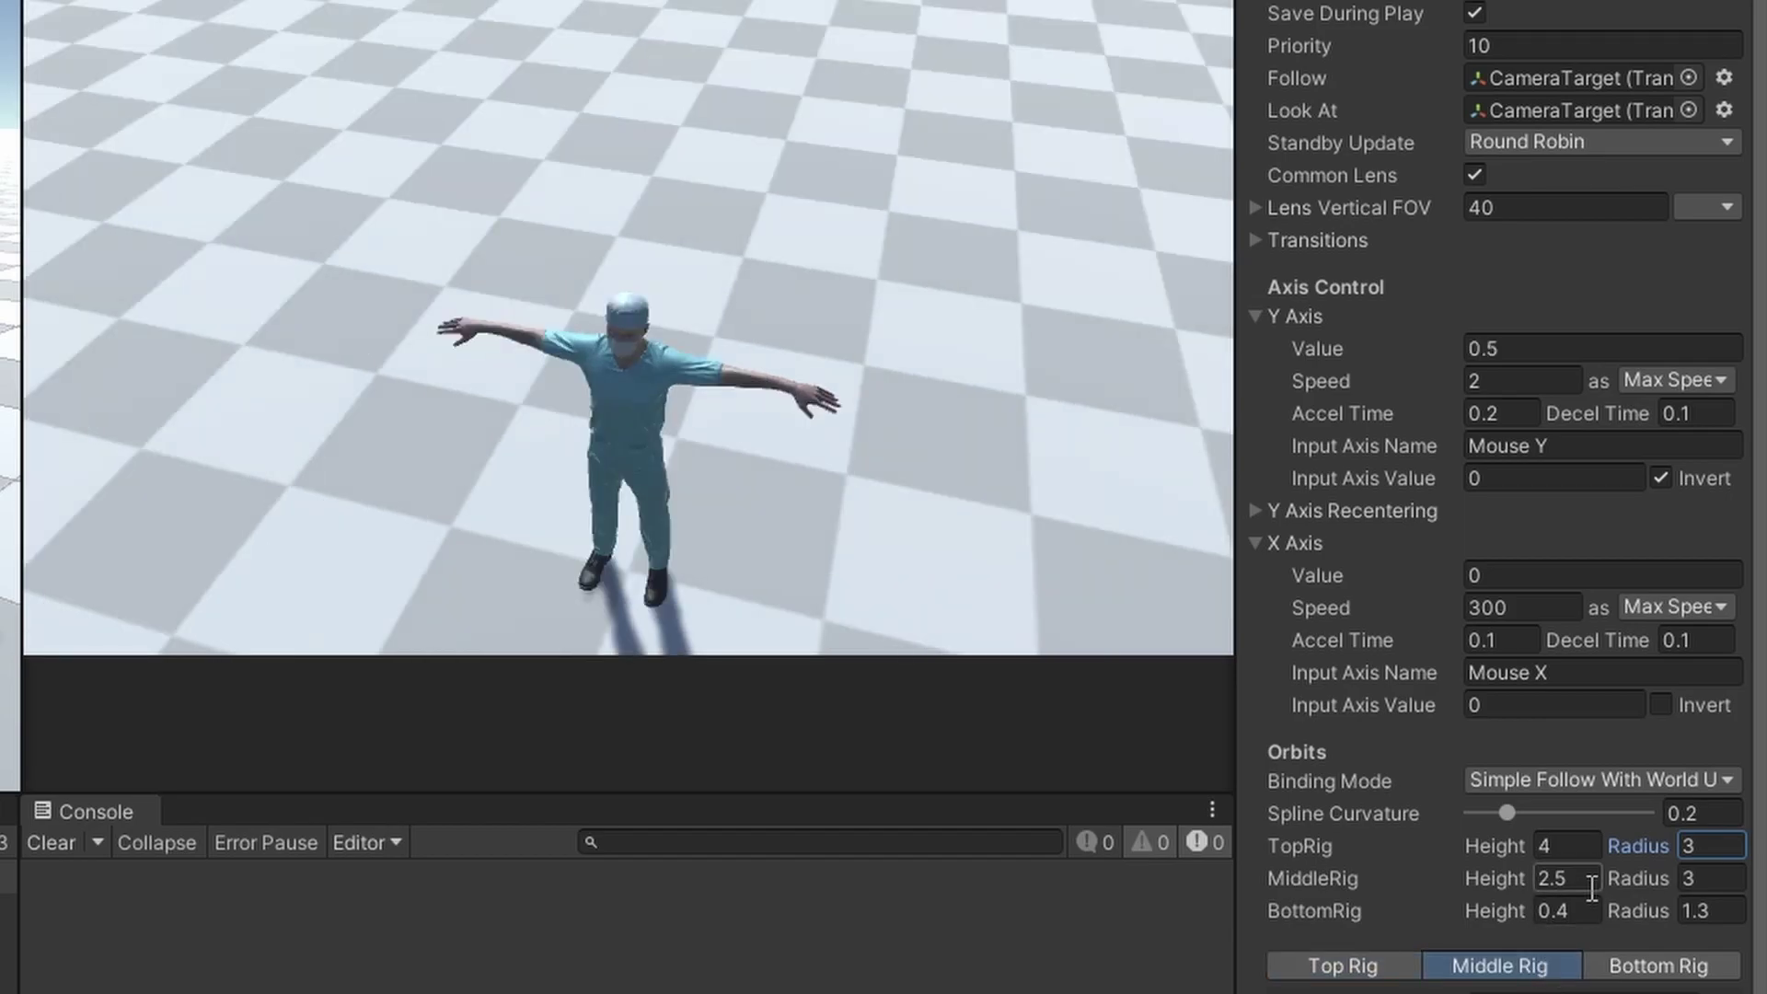
{"action": "type", "text": "1"}
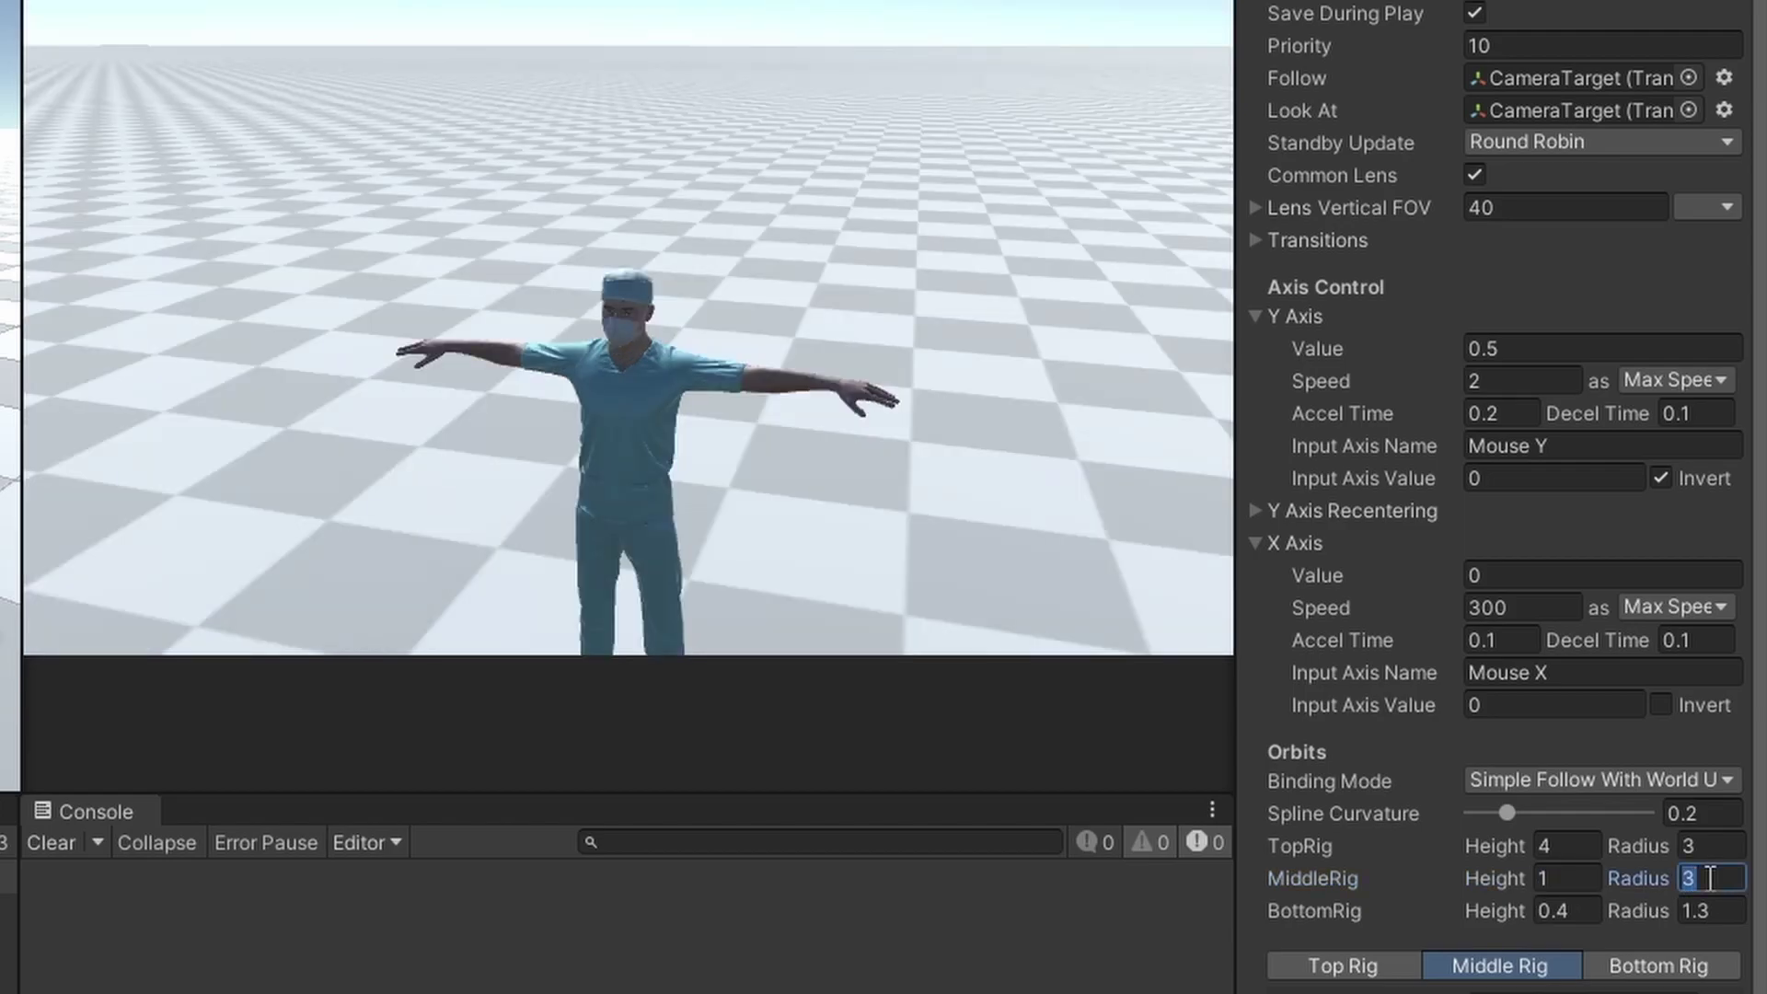
{"action": "type", "text": "6"}
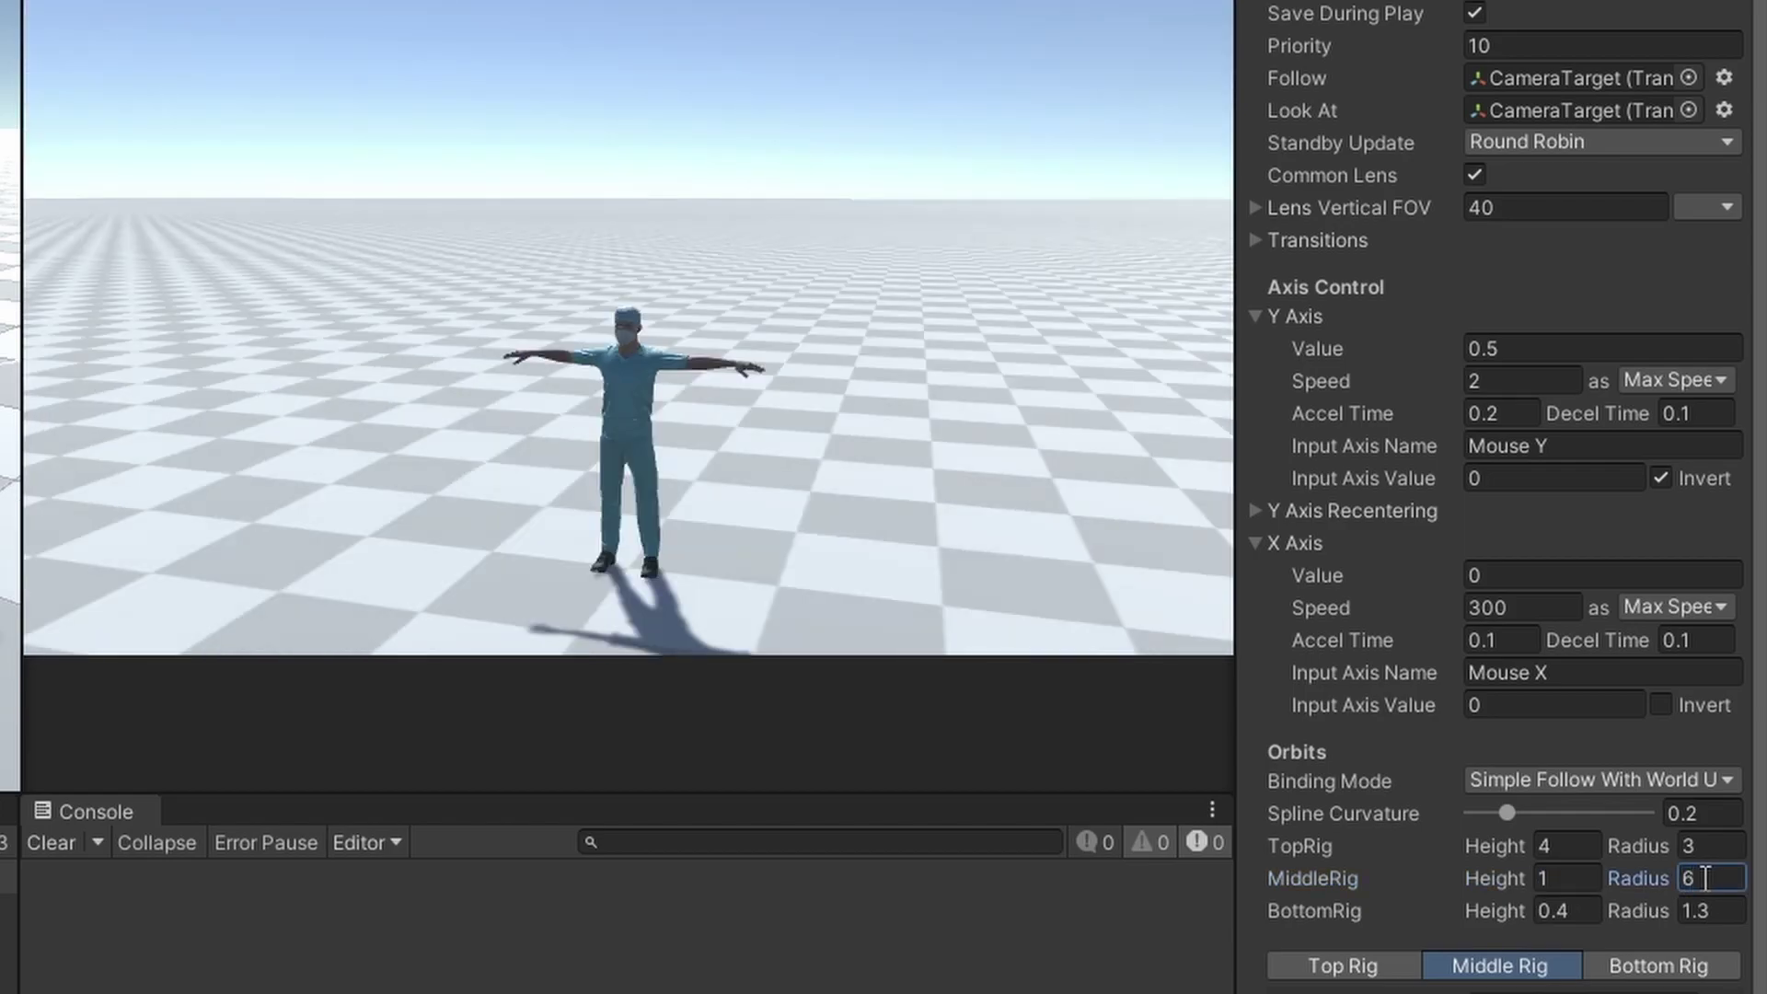
{"action": "left_click", "coordinate": [1653, 966]}
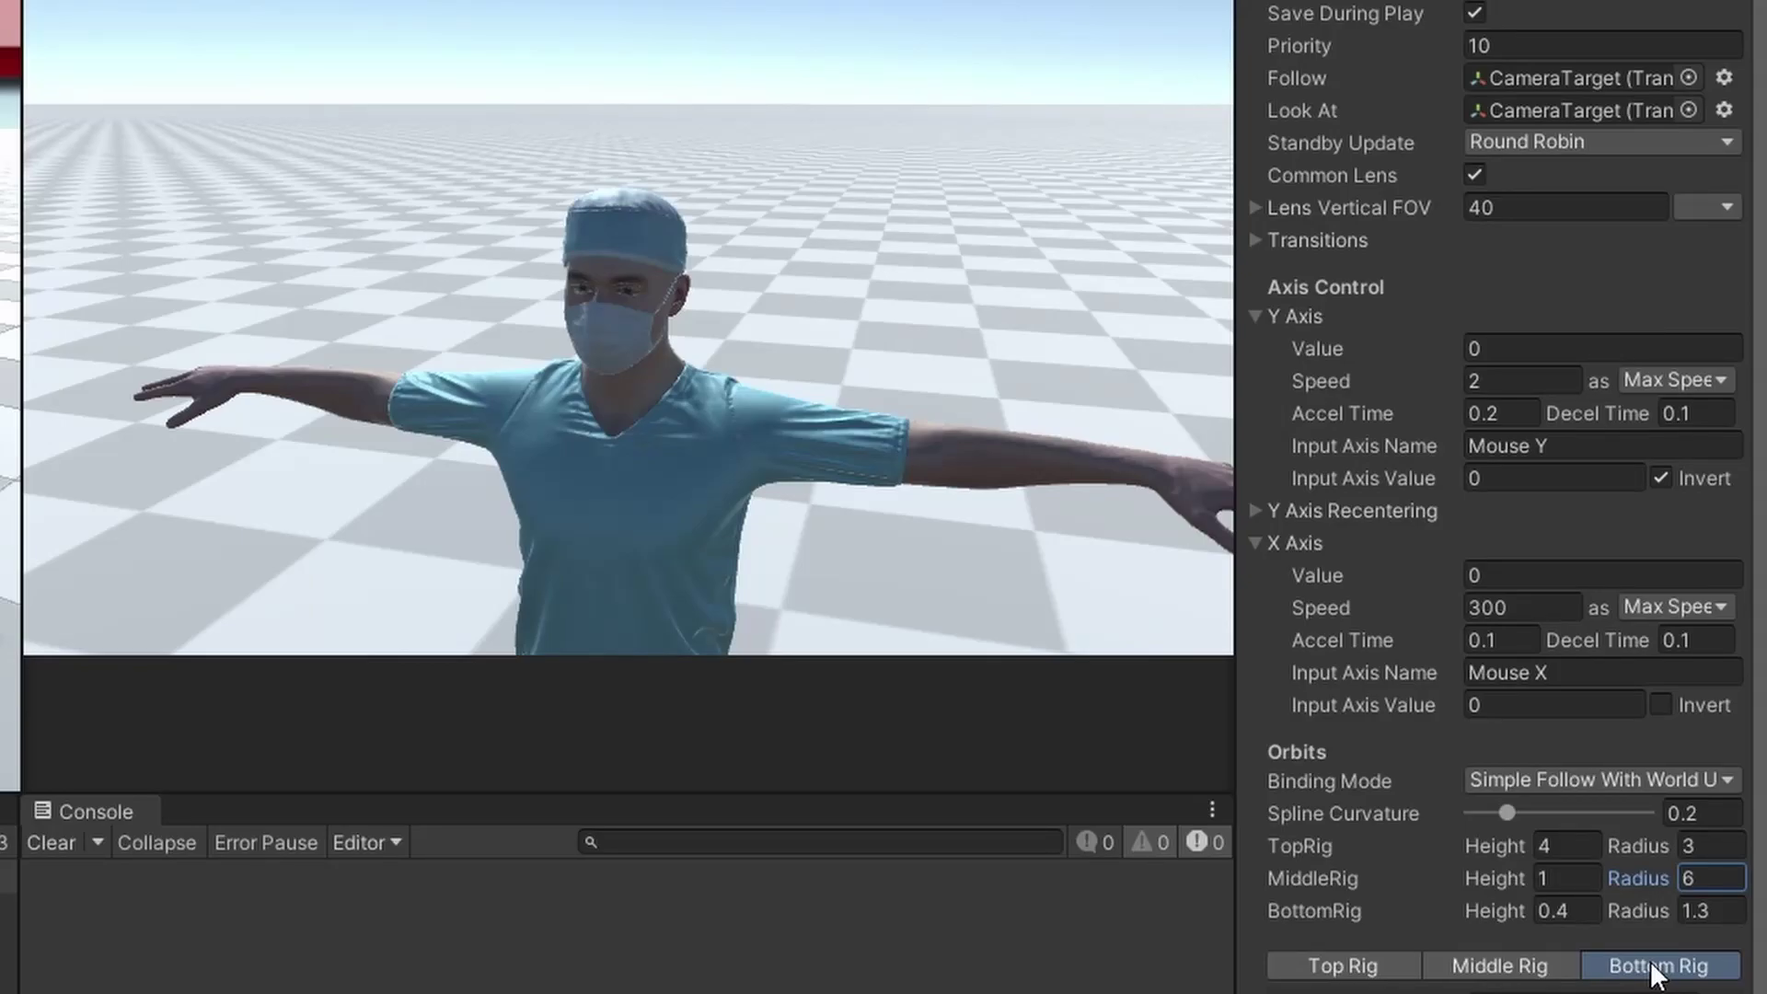
{"action": "left_click", "coordinate": [1597, 910]}
{"action": "type", "text": "0"}
{"action": "type", "text": "3"}
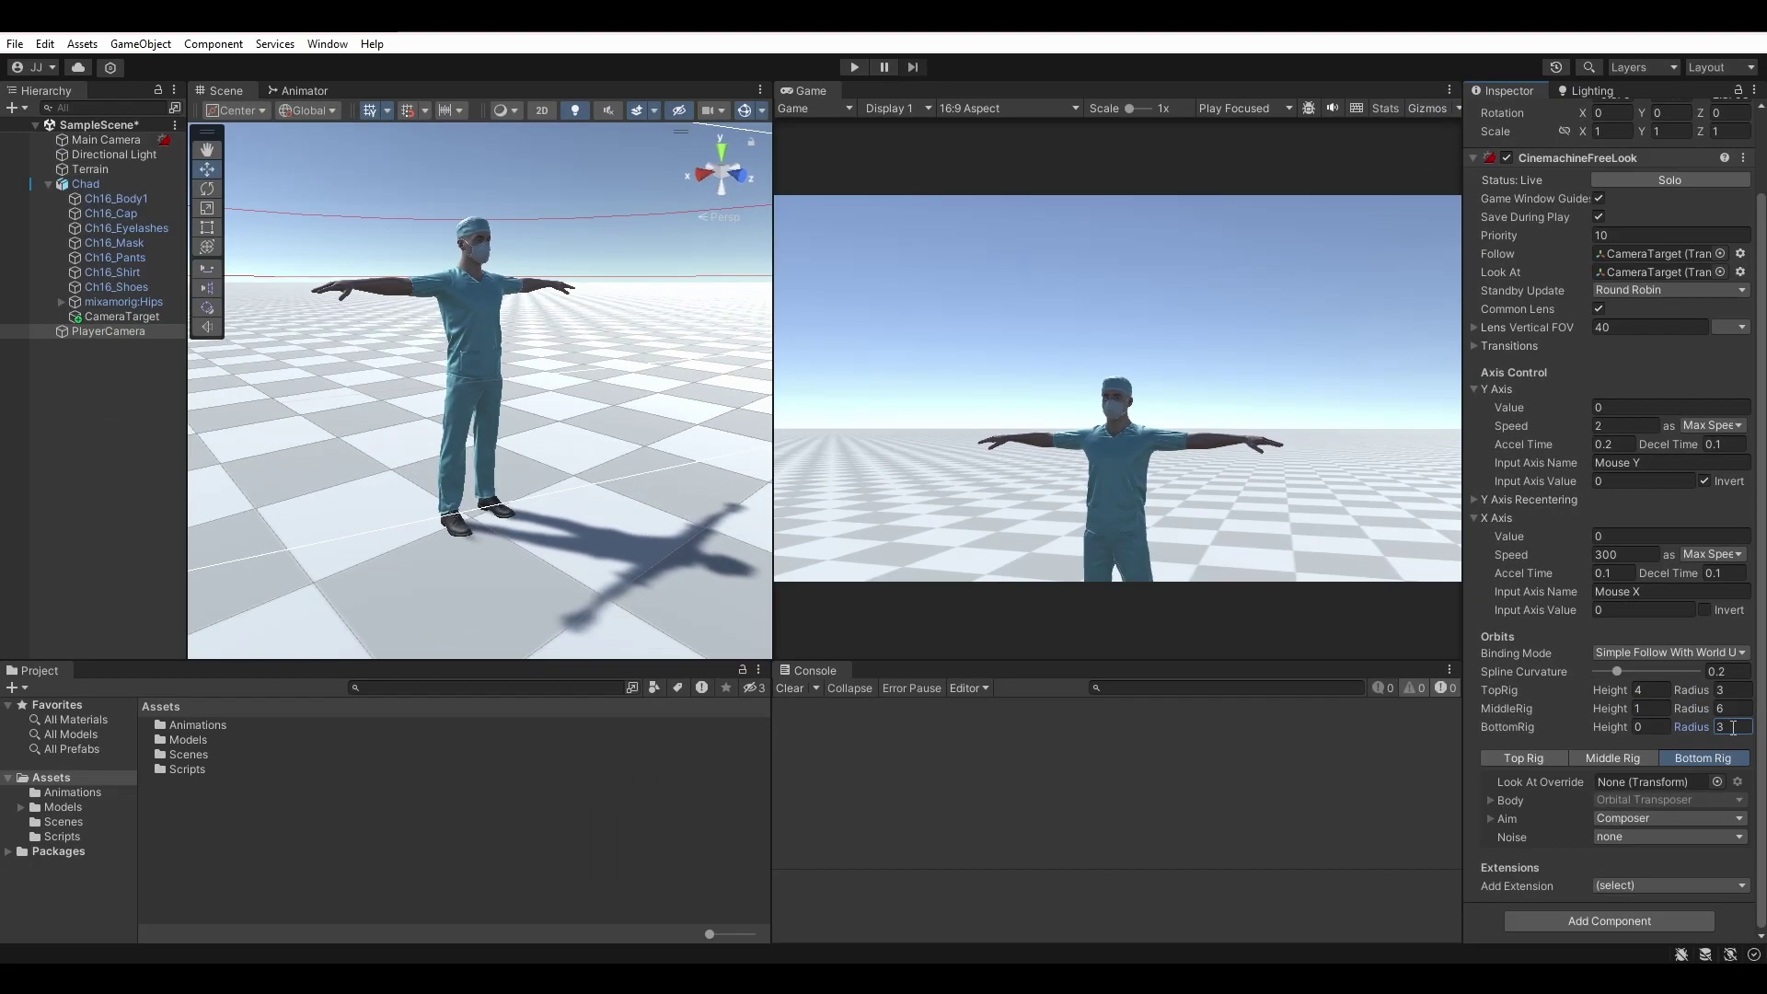
- Enter Play mode and run Chad with W while orbiting the FreeLook camera
{"action": "left_click", "coordinate": [865, 69]}
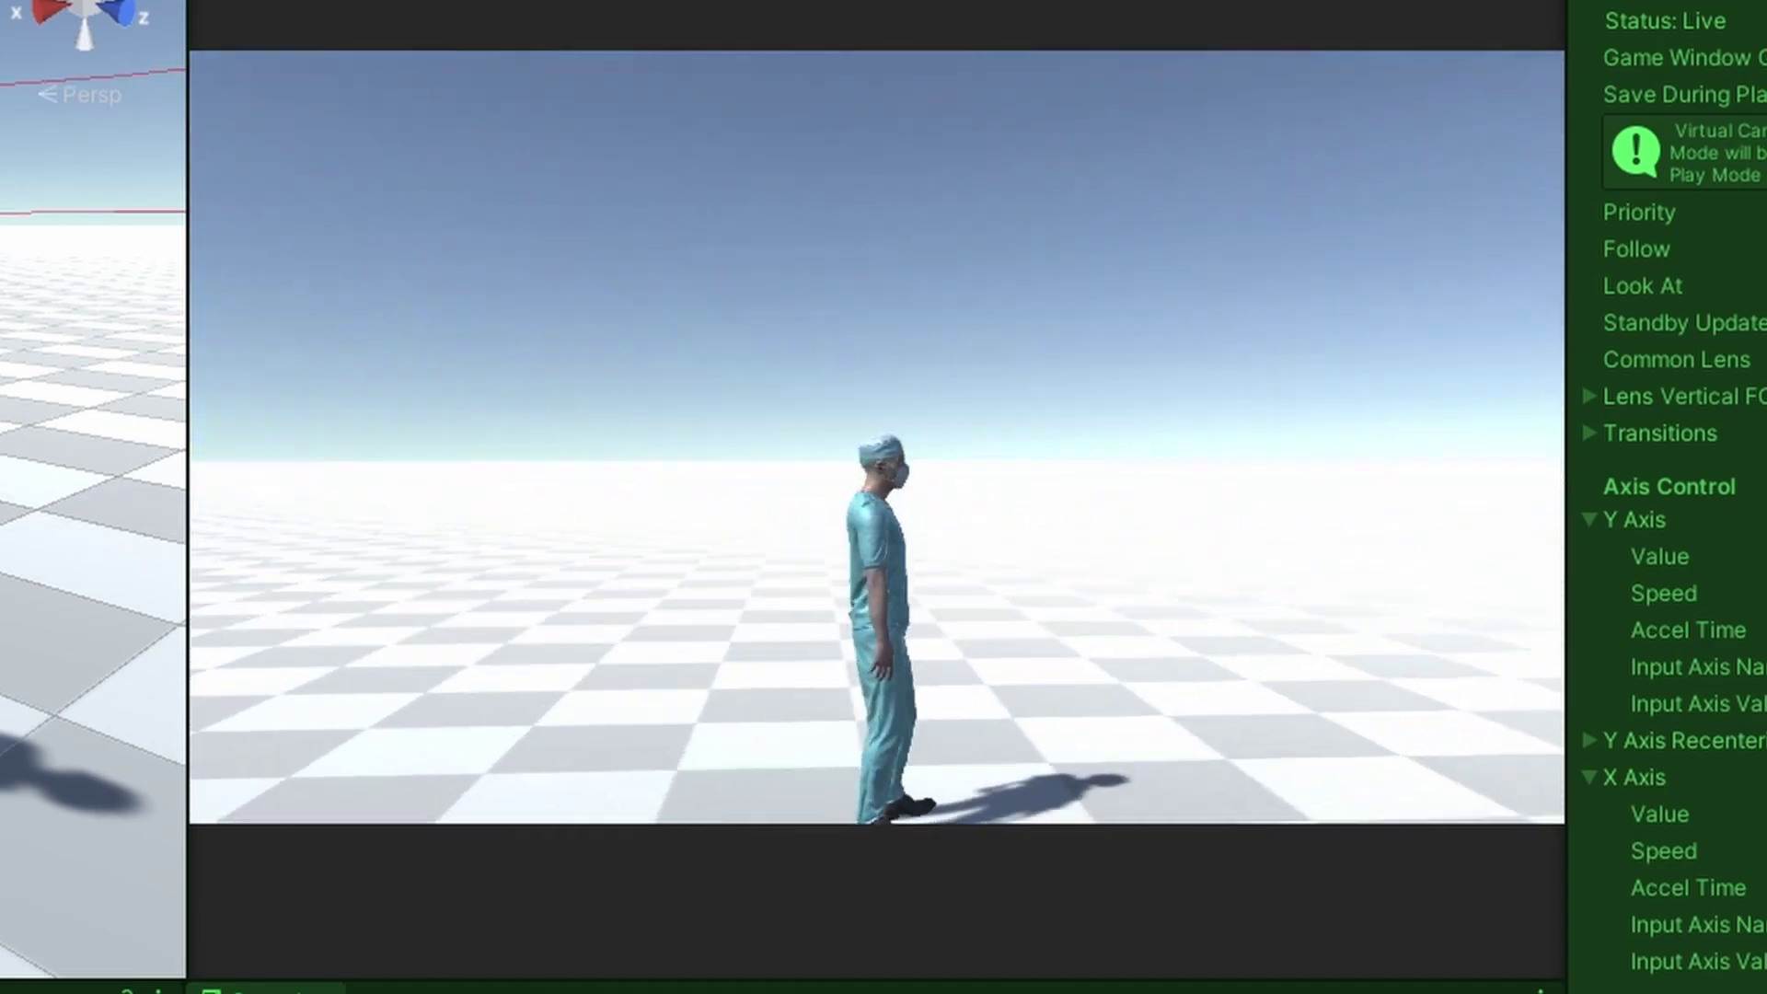
{"action": "key", "text": "w"}
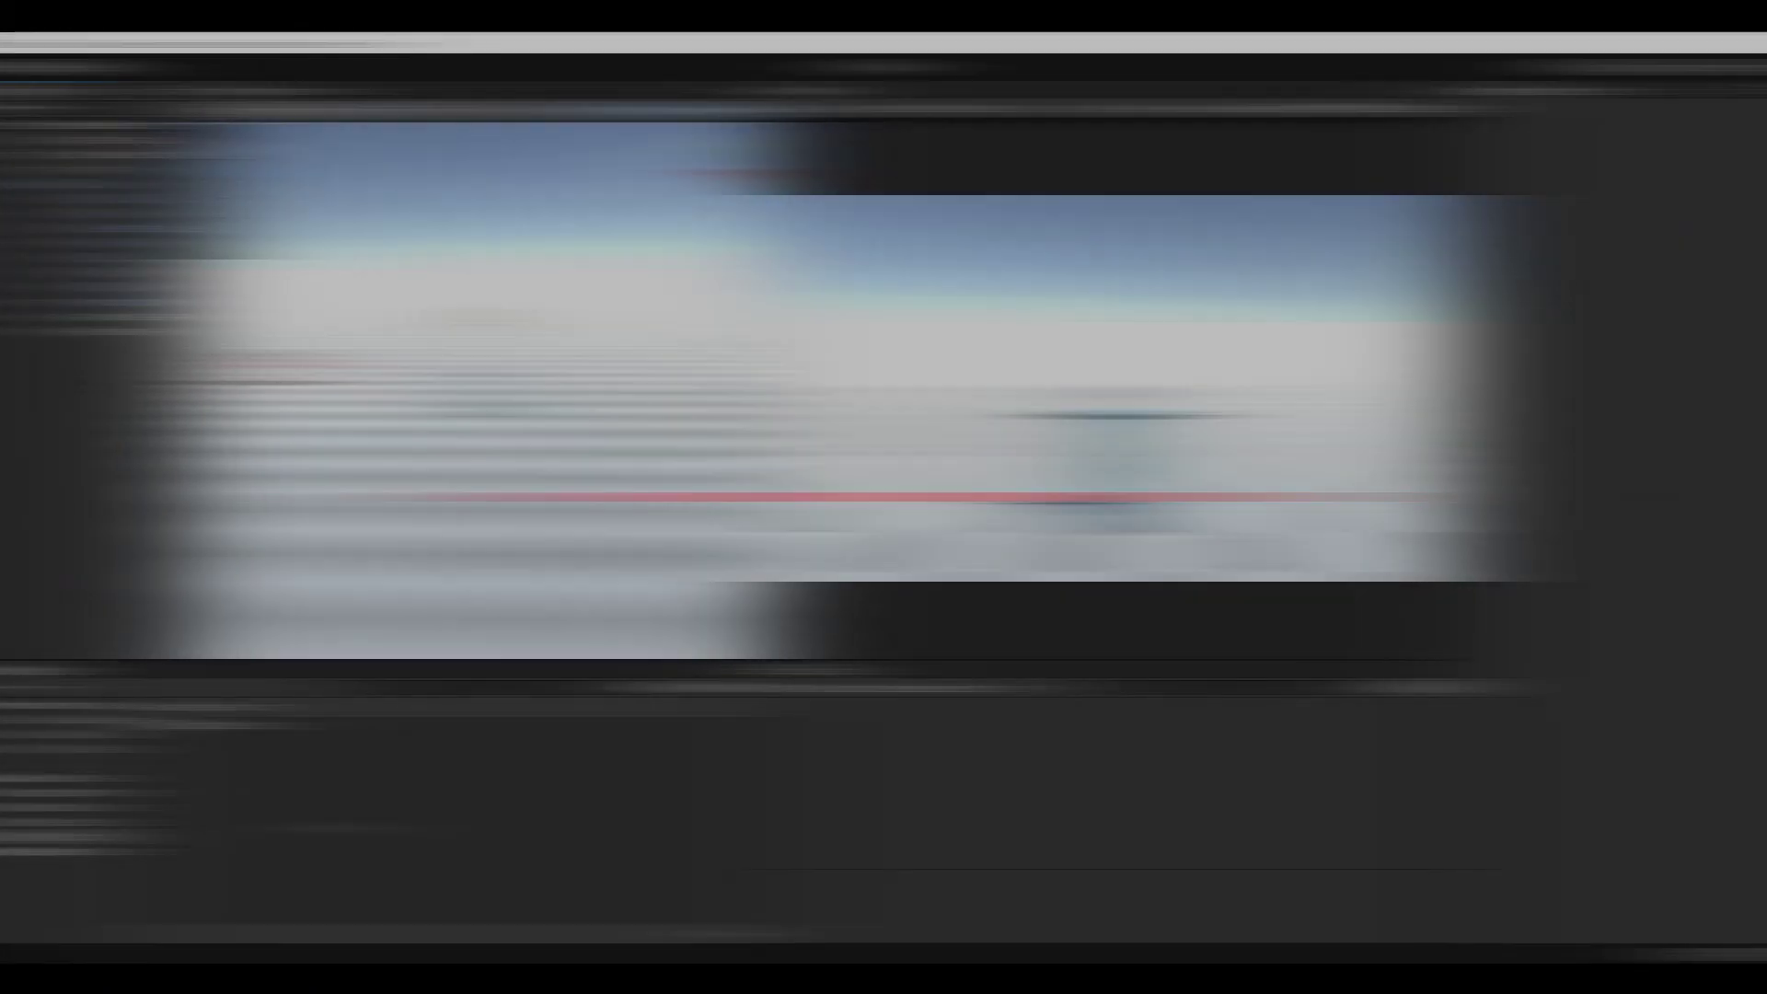
- In PlayerController, add 'Vector3 cam = Camera.main.transform.forward;' above the rotation code
{"action": "double_click", "coordinate": [247, 729]}
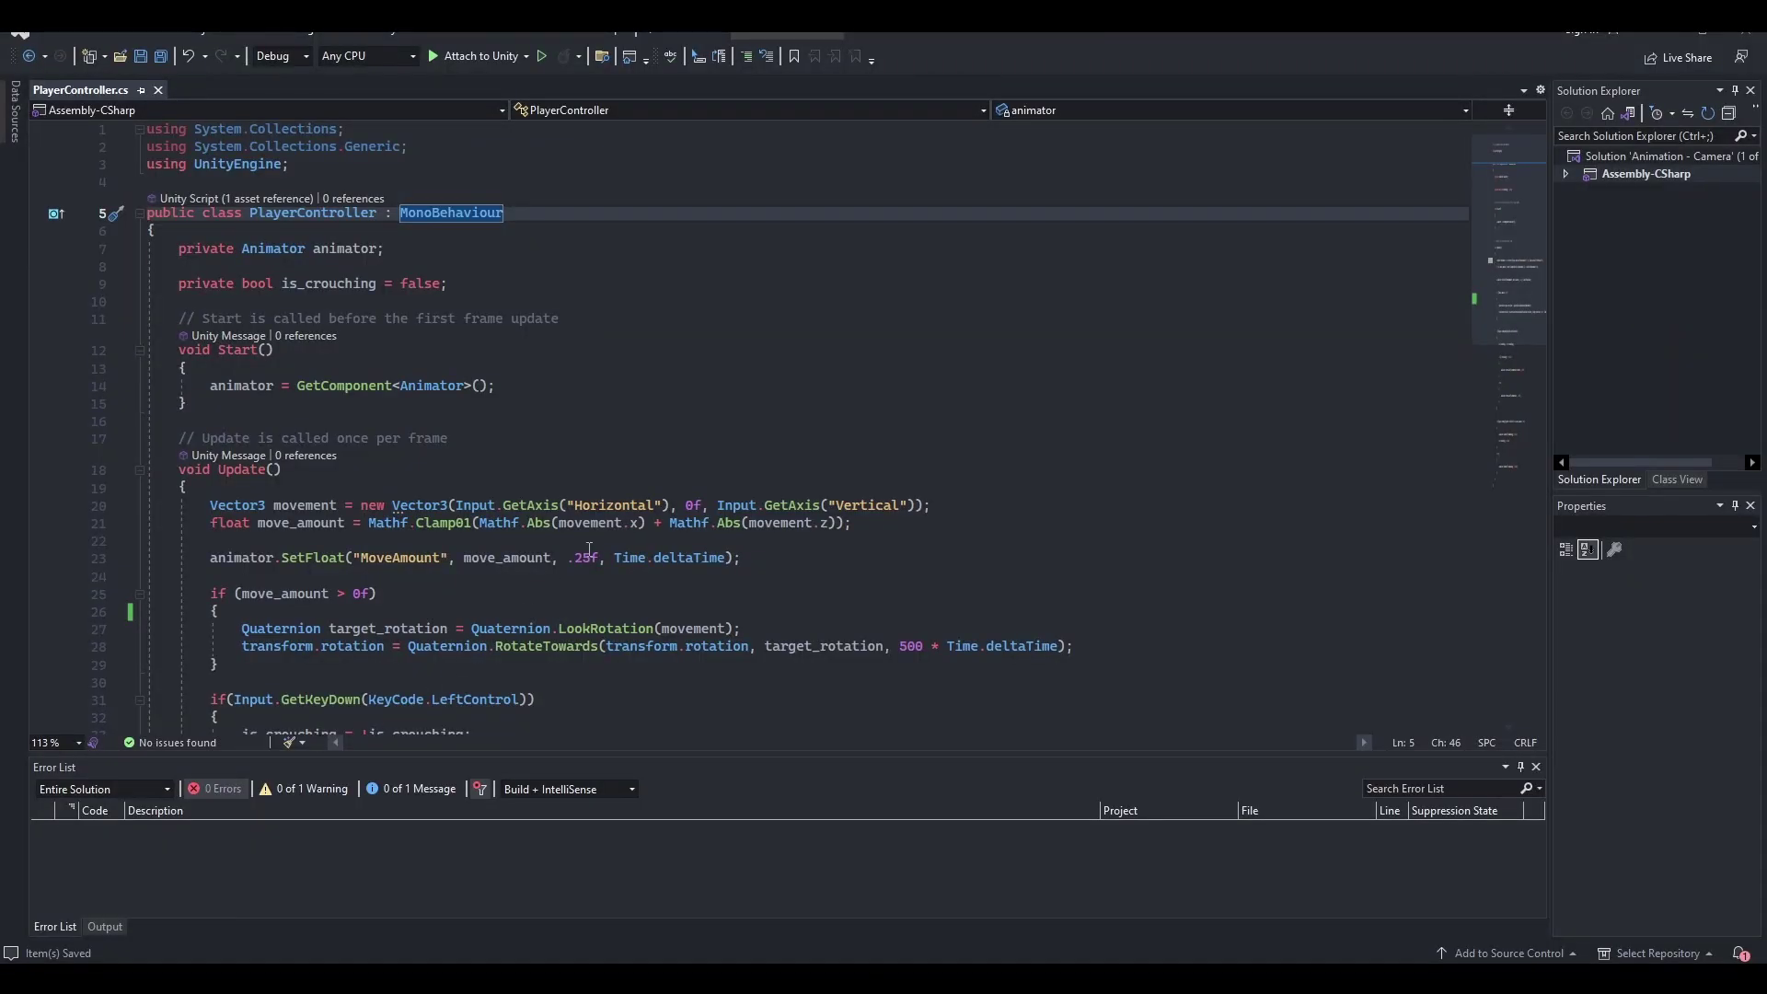
{"action": "scroll", "coordinate": [637, 241], "scroll_direction": "down", "scroll_amount": 4}
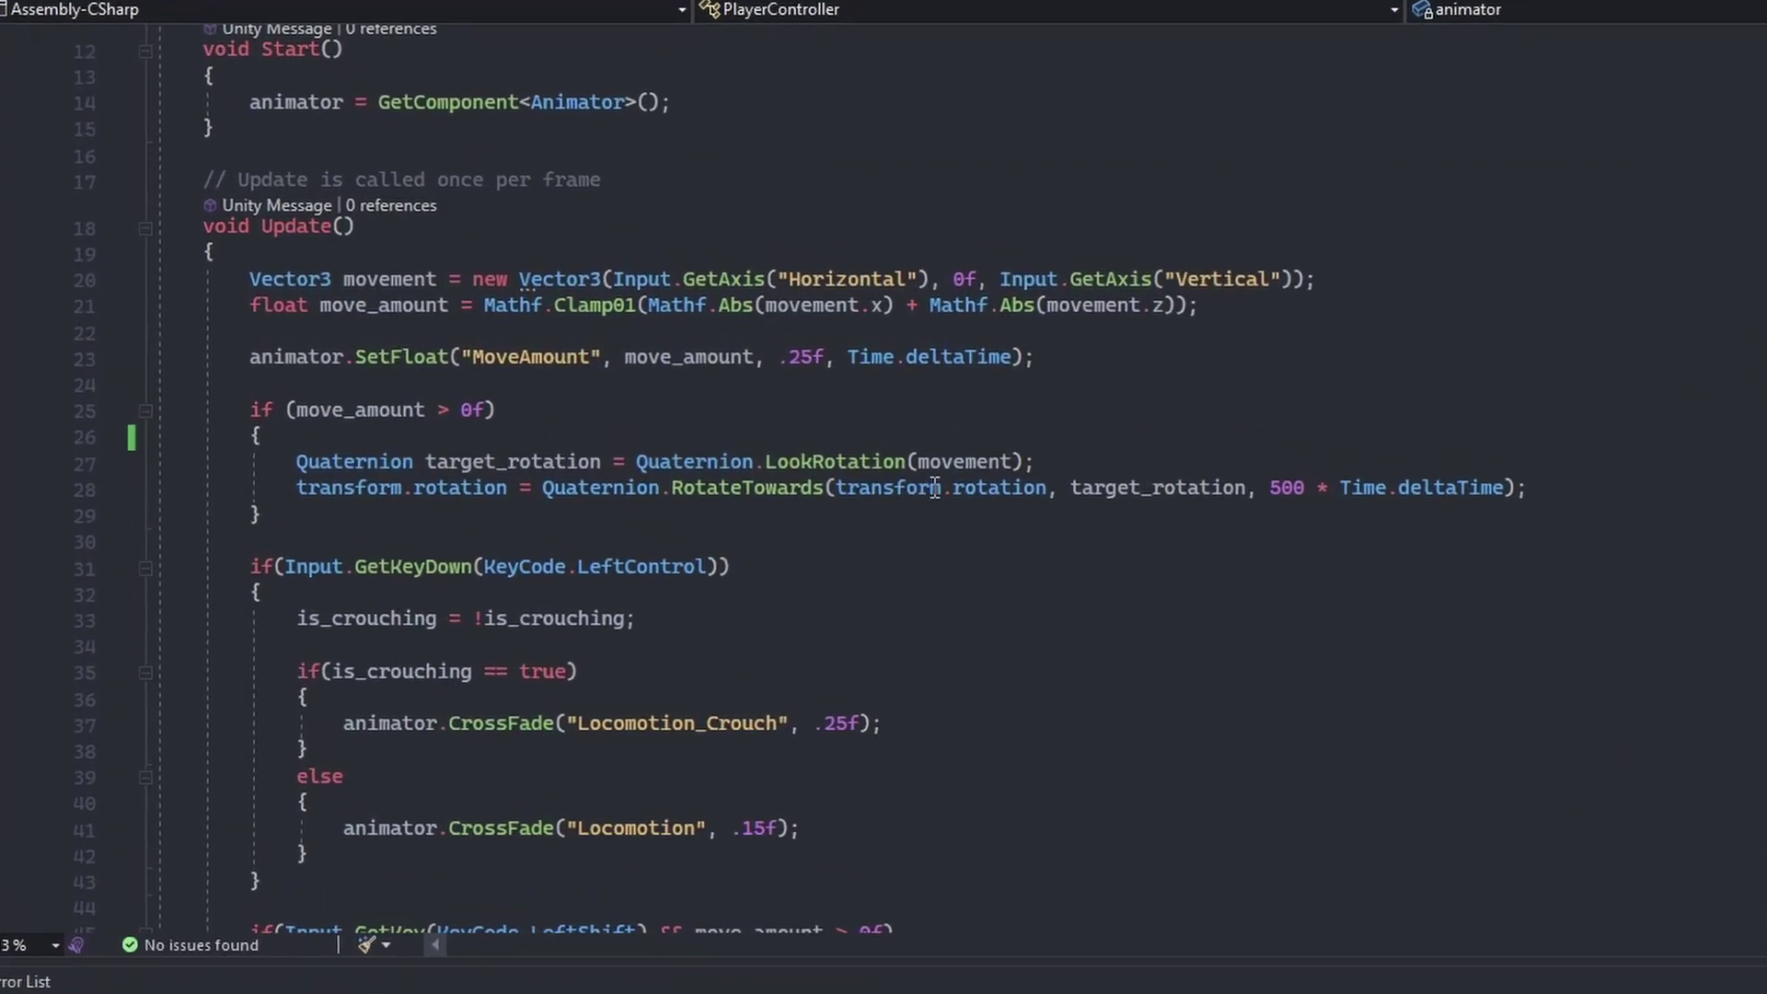
{"action": "left_click", "coordinate": [1167, 490]}
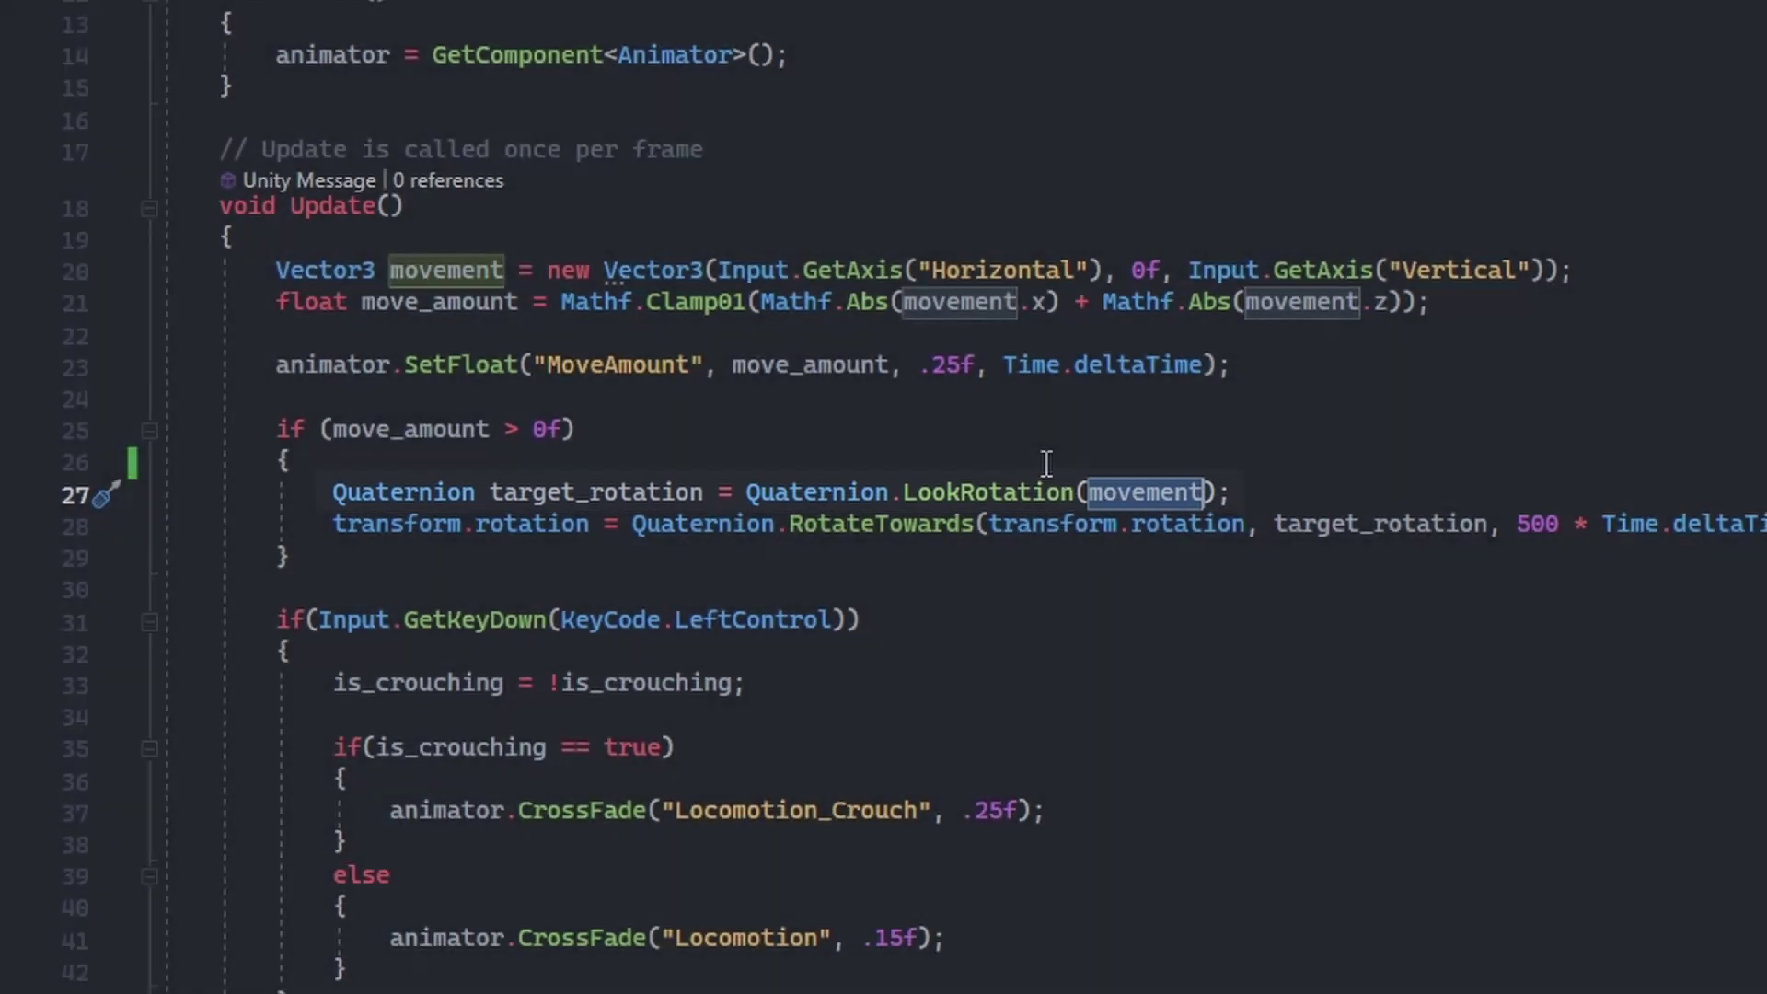
{"action": "left_click", "coordinate": [1046, 462]}
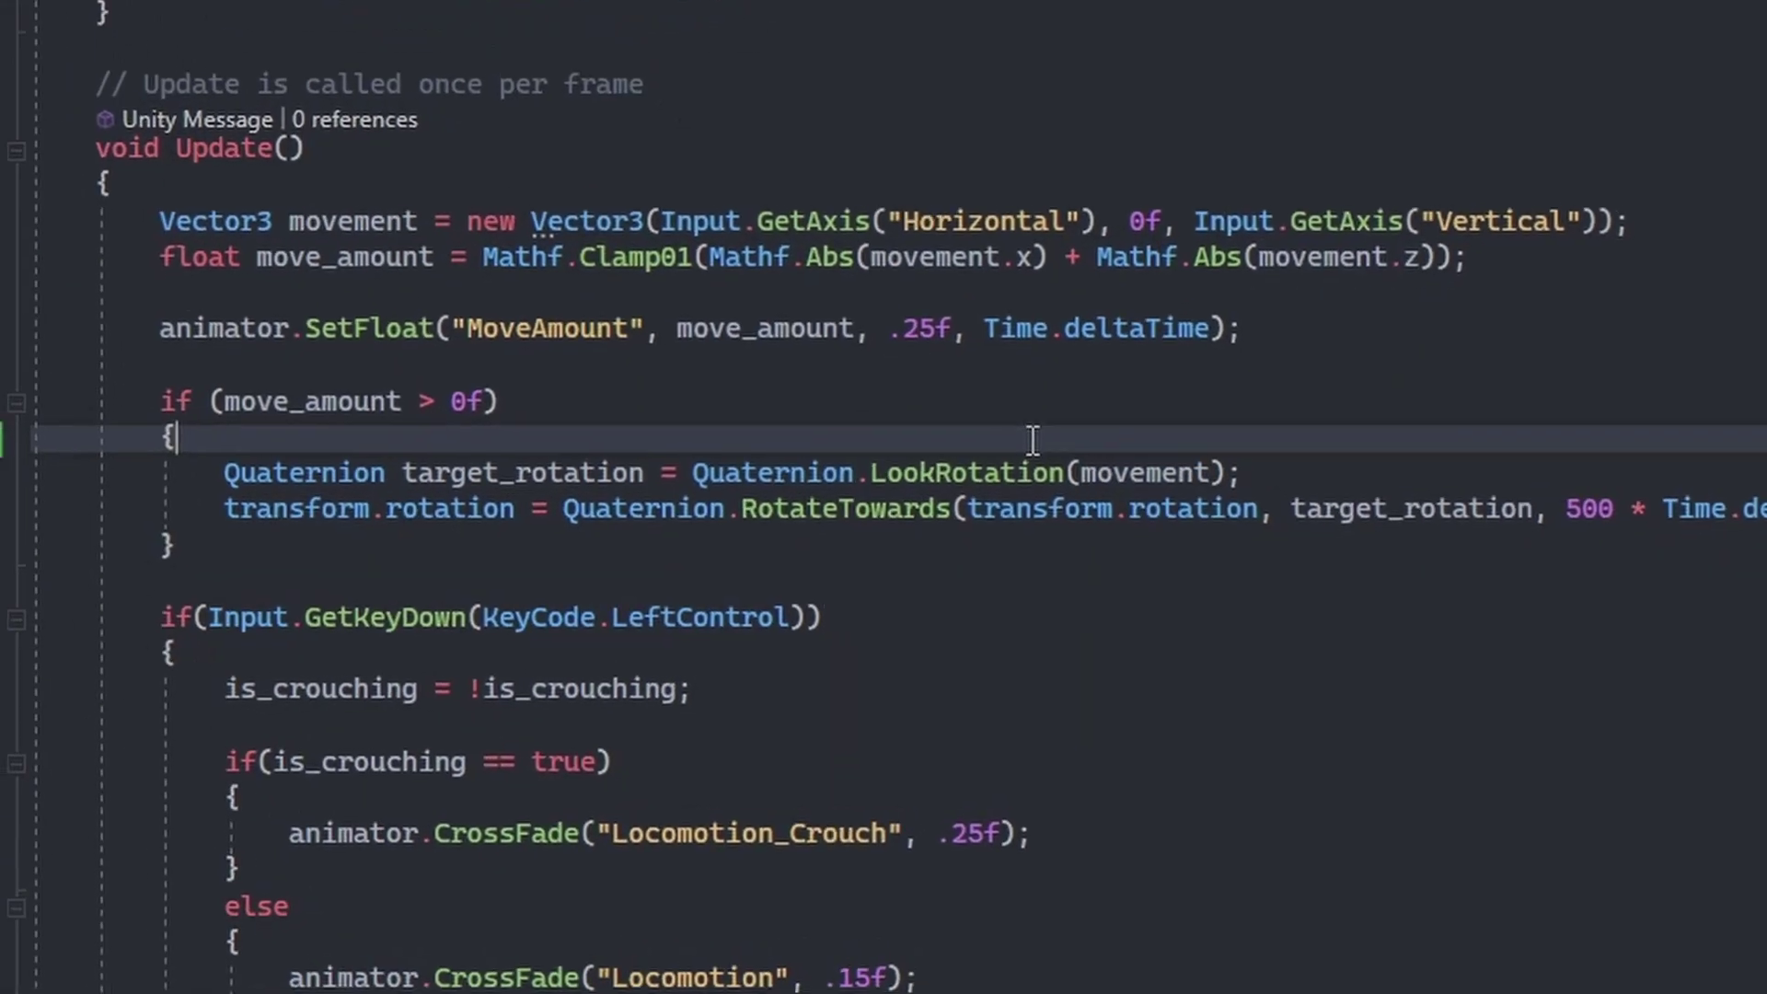
{"action": "key", "text": "Return"}
{"action": "key", "text": "Tab"}
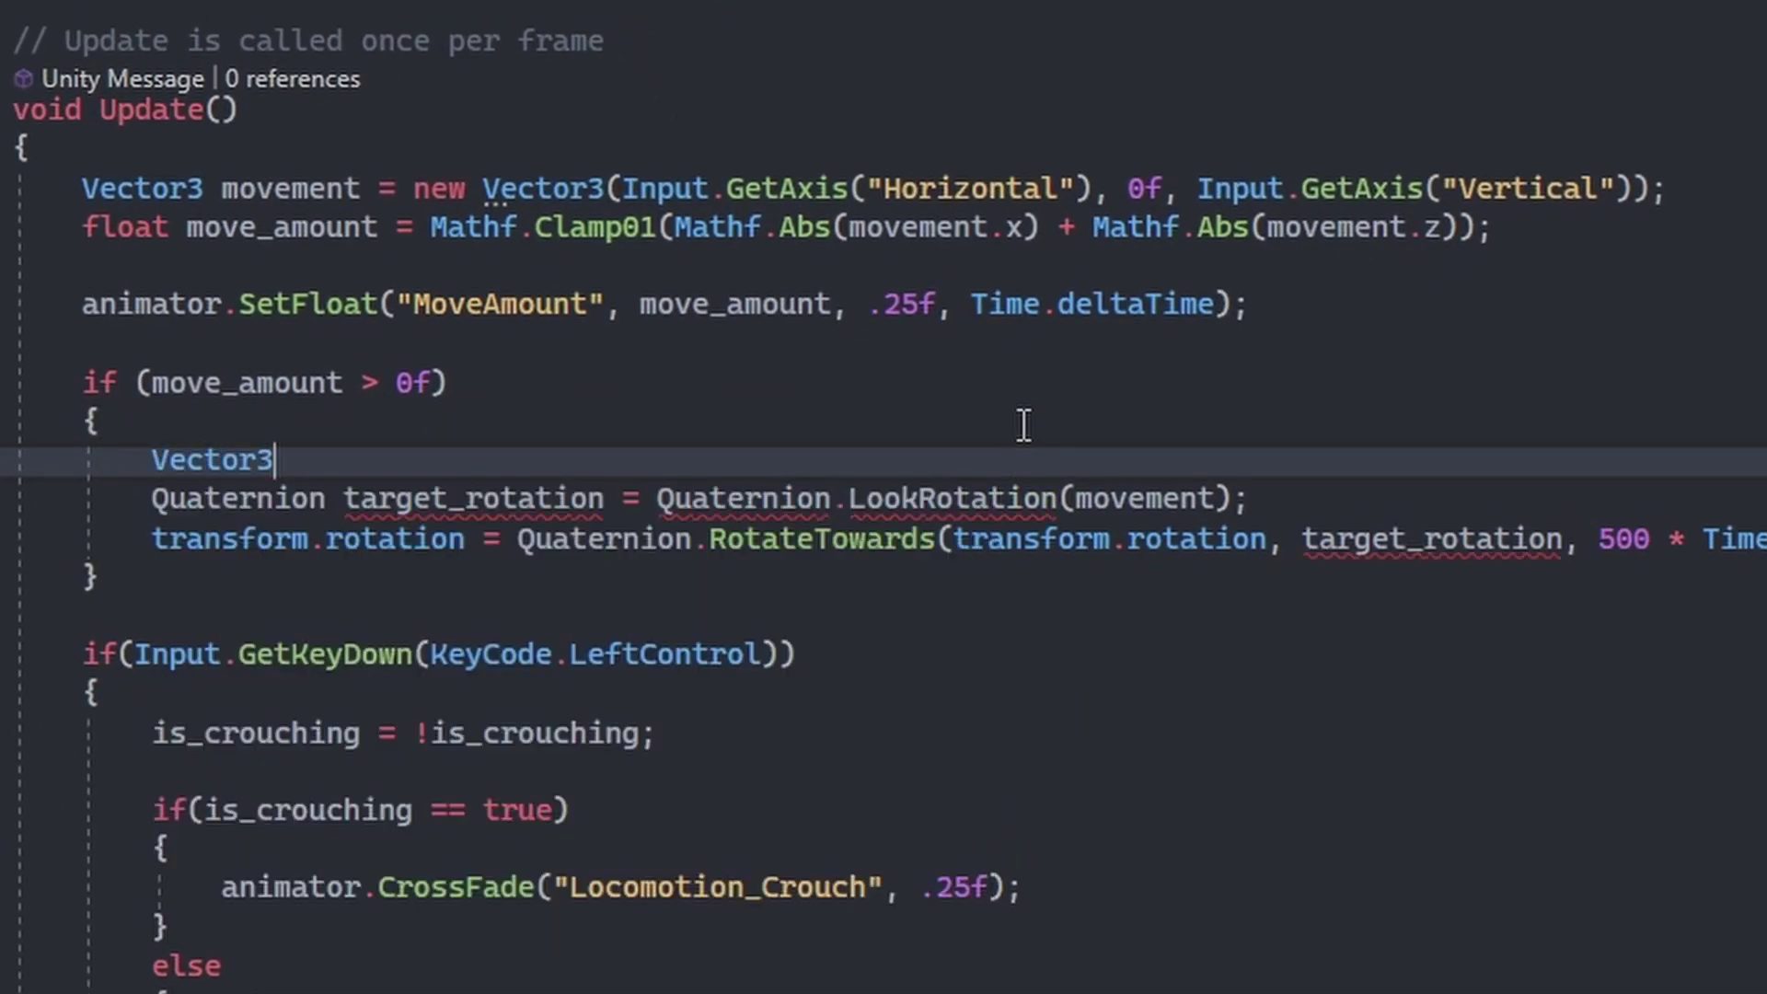
{"action": "type", "text": "Camera.main.tran"}
{"action": "key", "text": "Tab"}
{"action": "type", "text": ".forward"}
{"action": "key", "text": "Tab"}
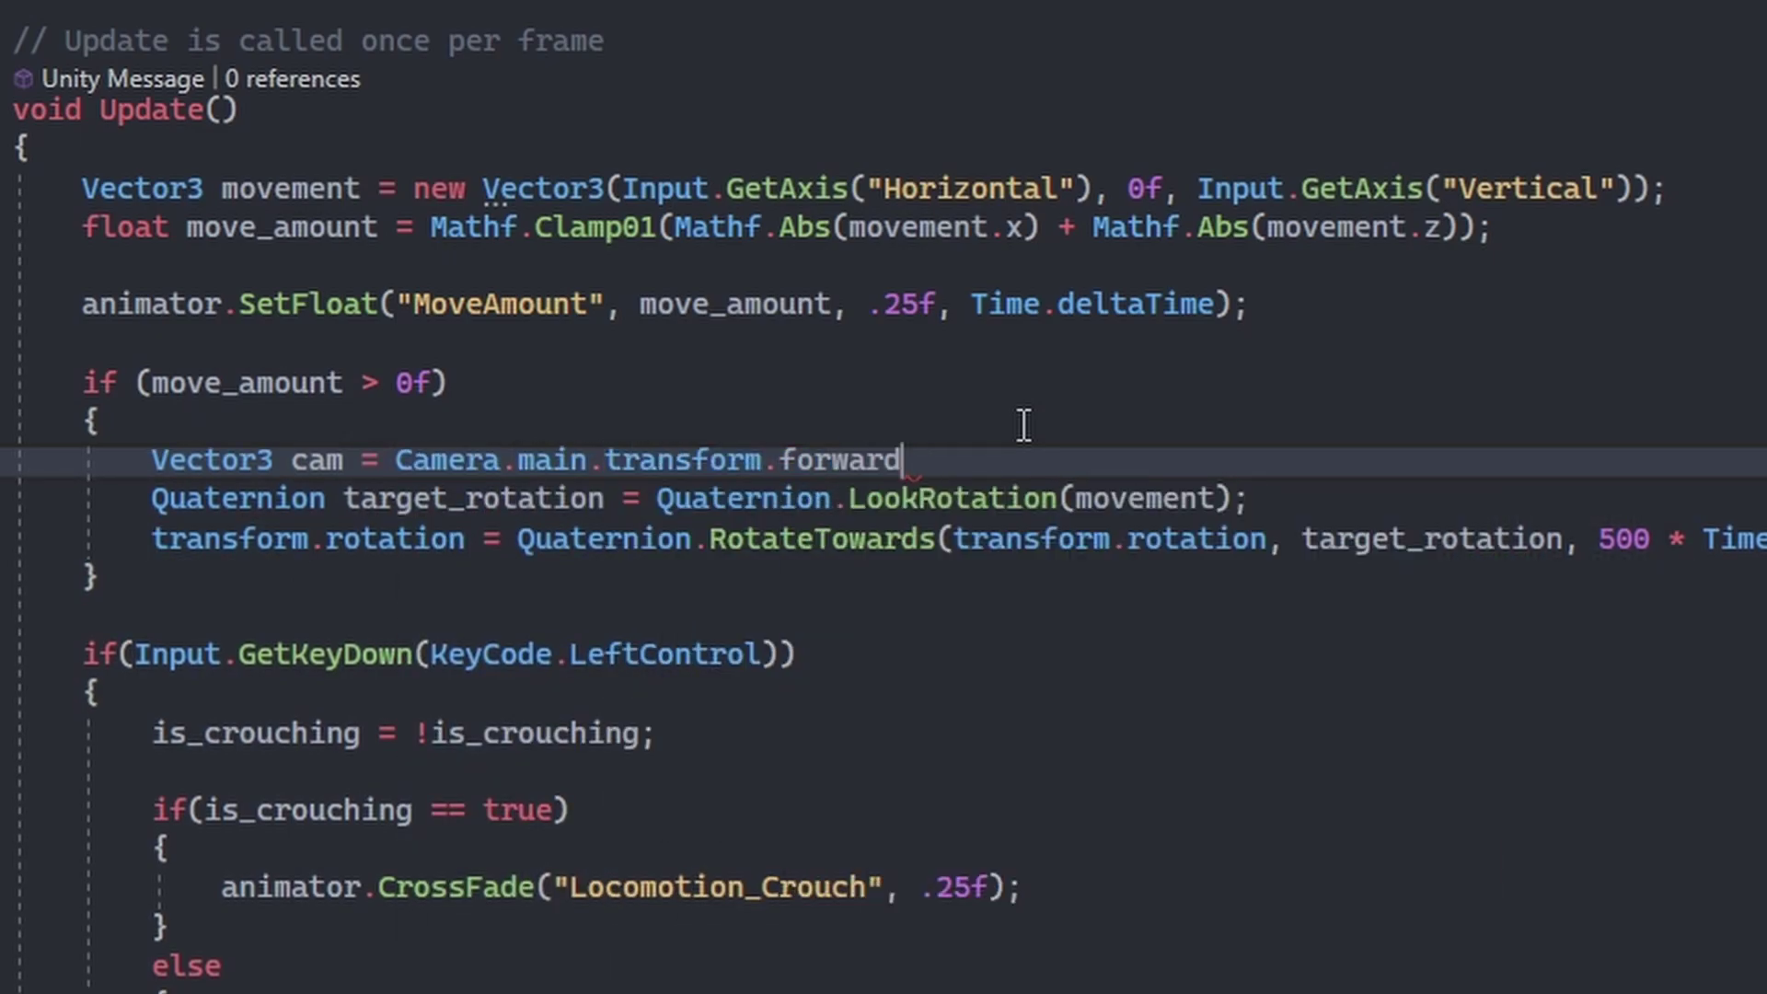
- Add 'movement = Quaternion.LookRotation(new Vector3(cam.x, 0f, cam.z)) * movement;' and save the script
{"action": "key", "text": "Return"}
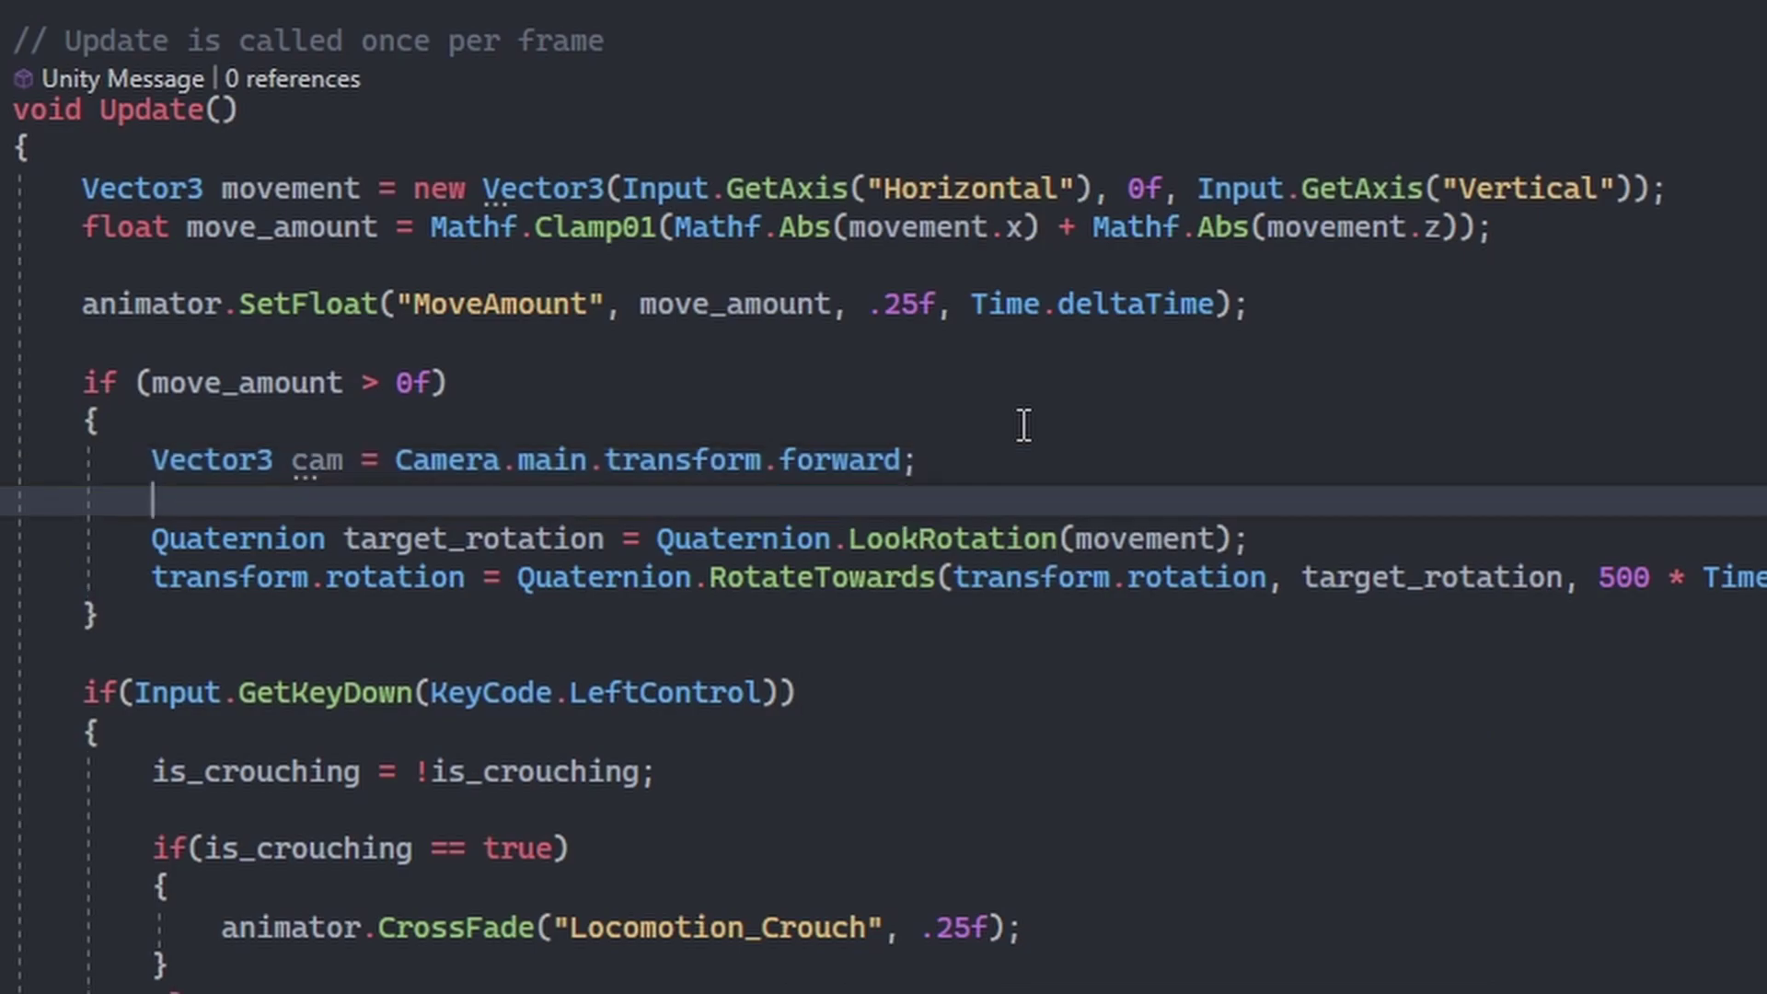
{"action": "key", "text": "Return"}
{"action": "key", "text": "Up"}
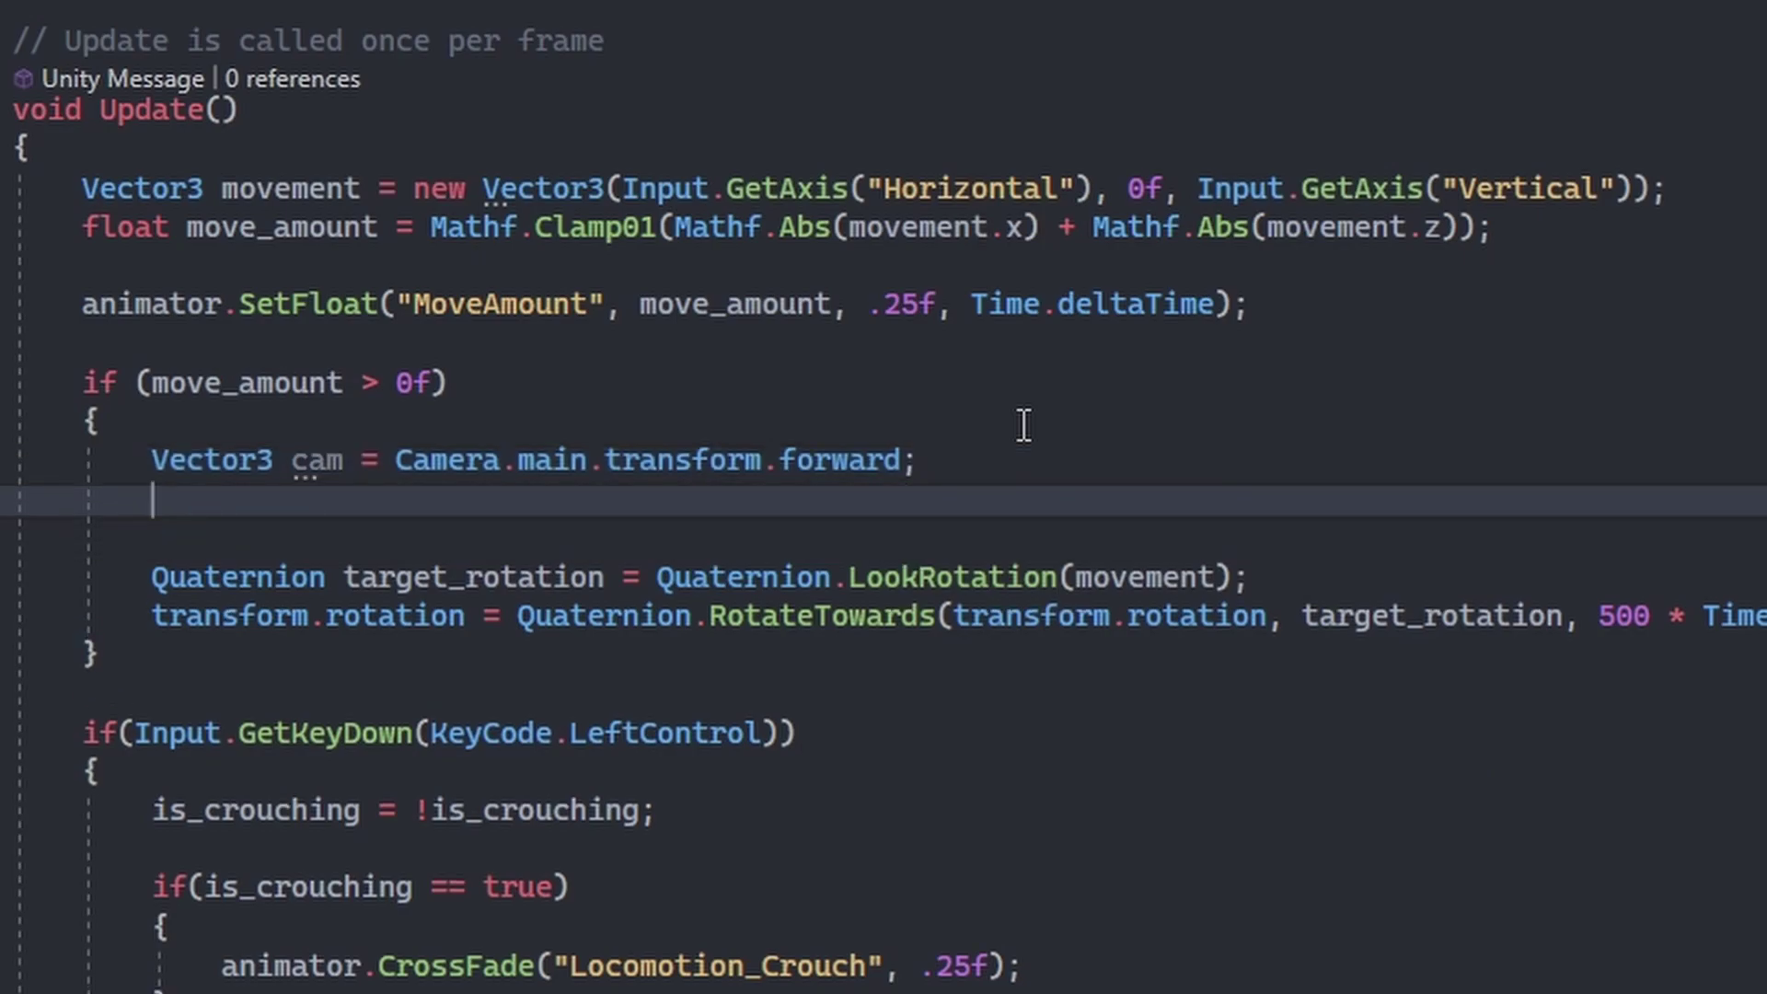
{"action": "type", "text": "movement = Quaternion."}
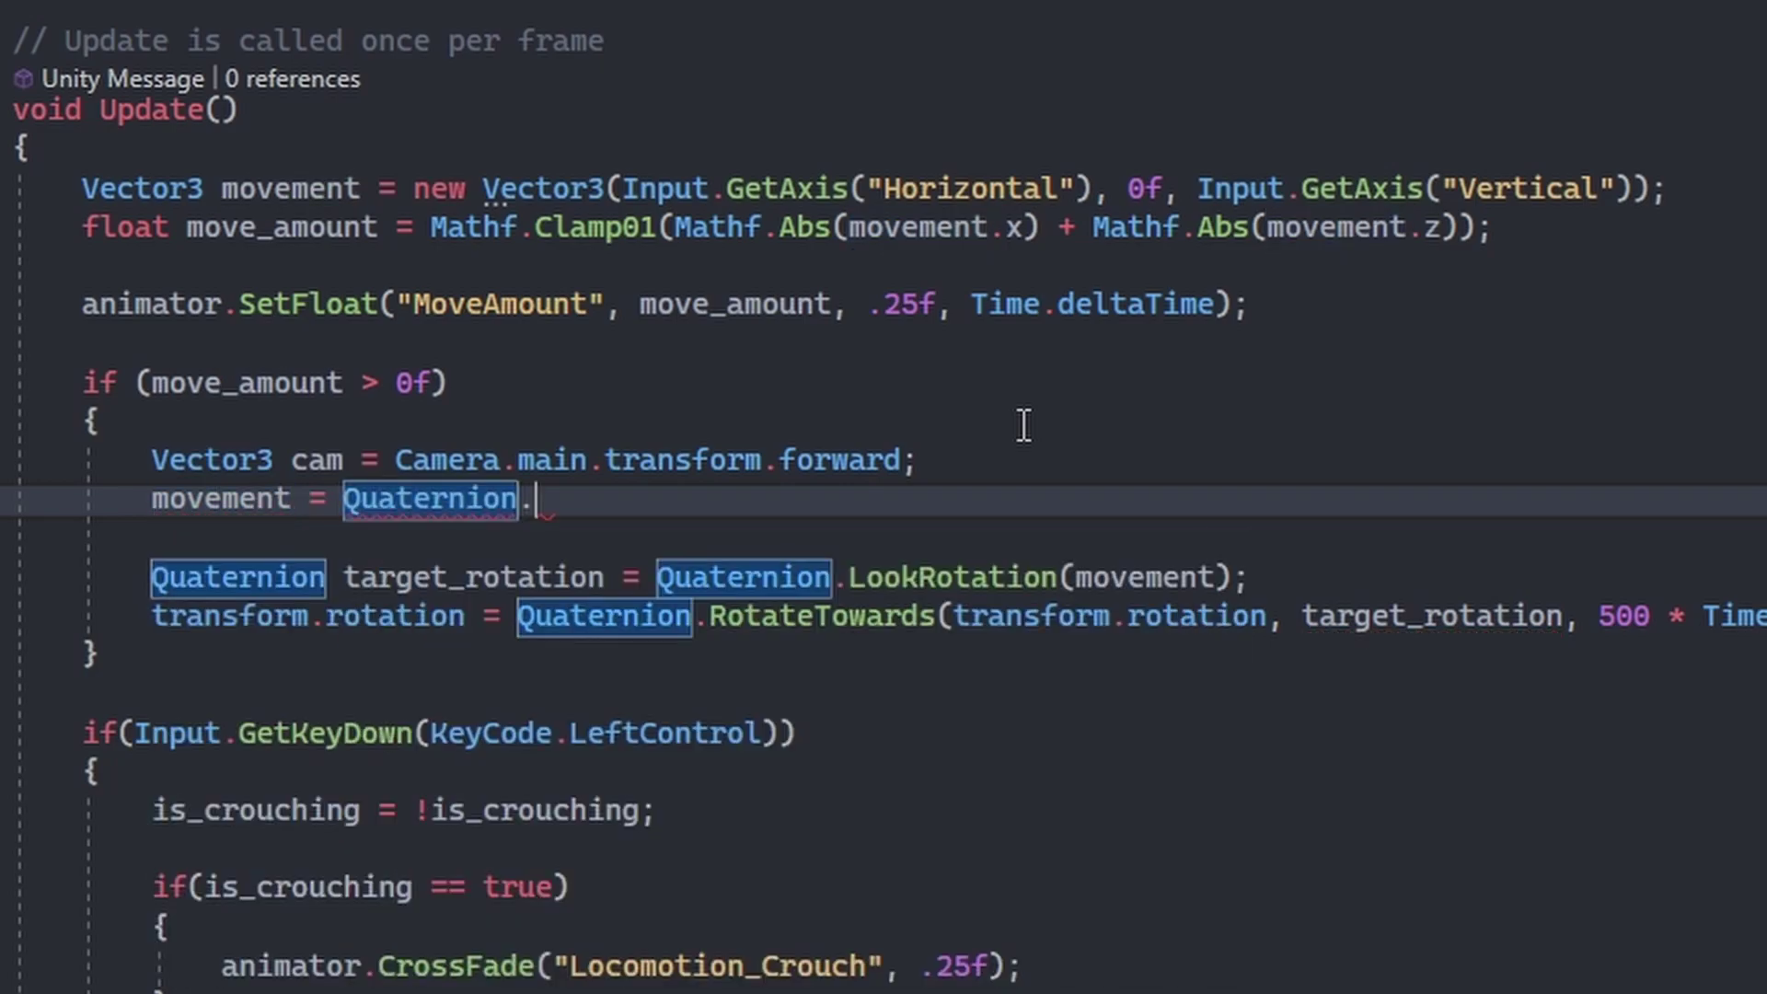
{"action": "type", "text": "LookRotation("}
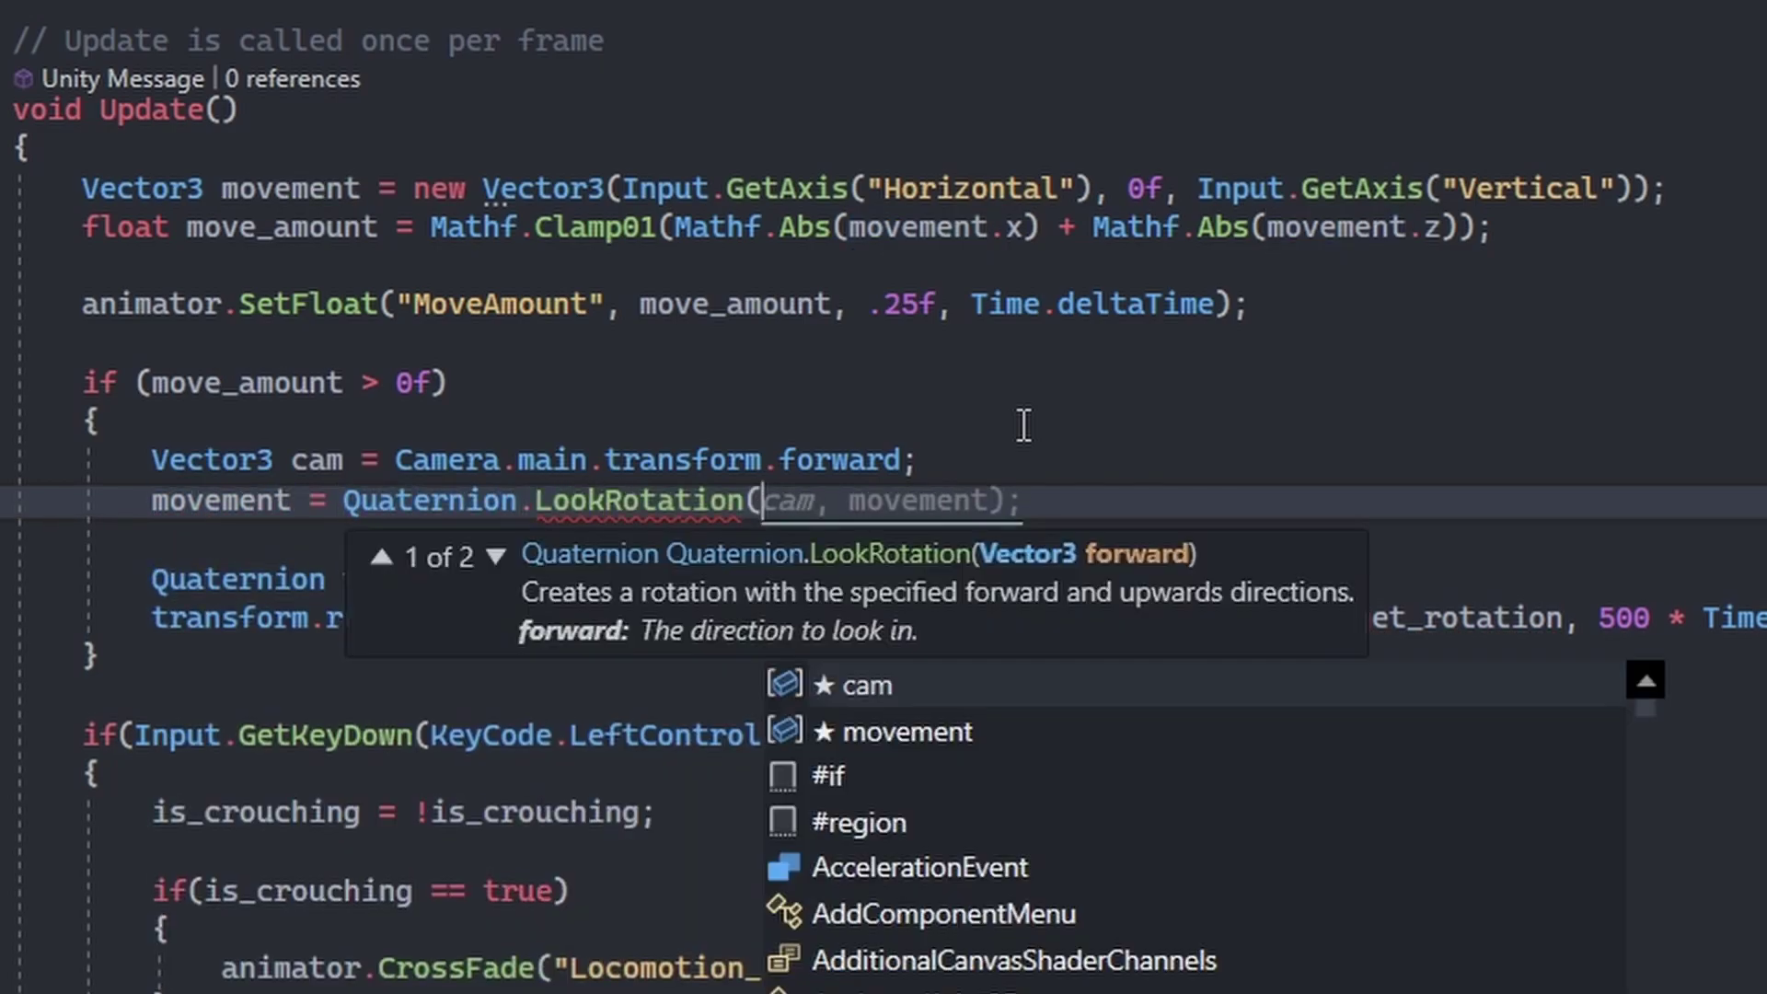
{"action": "type", "text": "new Vector3(cam.x, 0f, cam."}
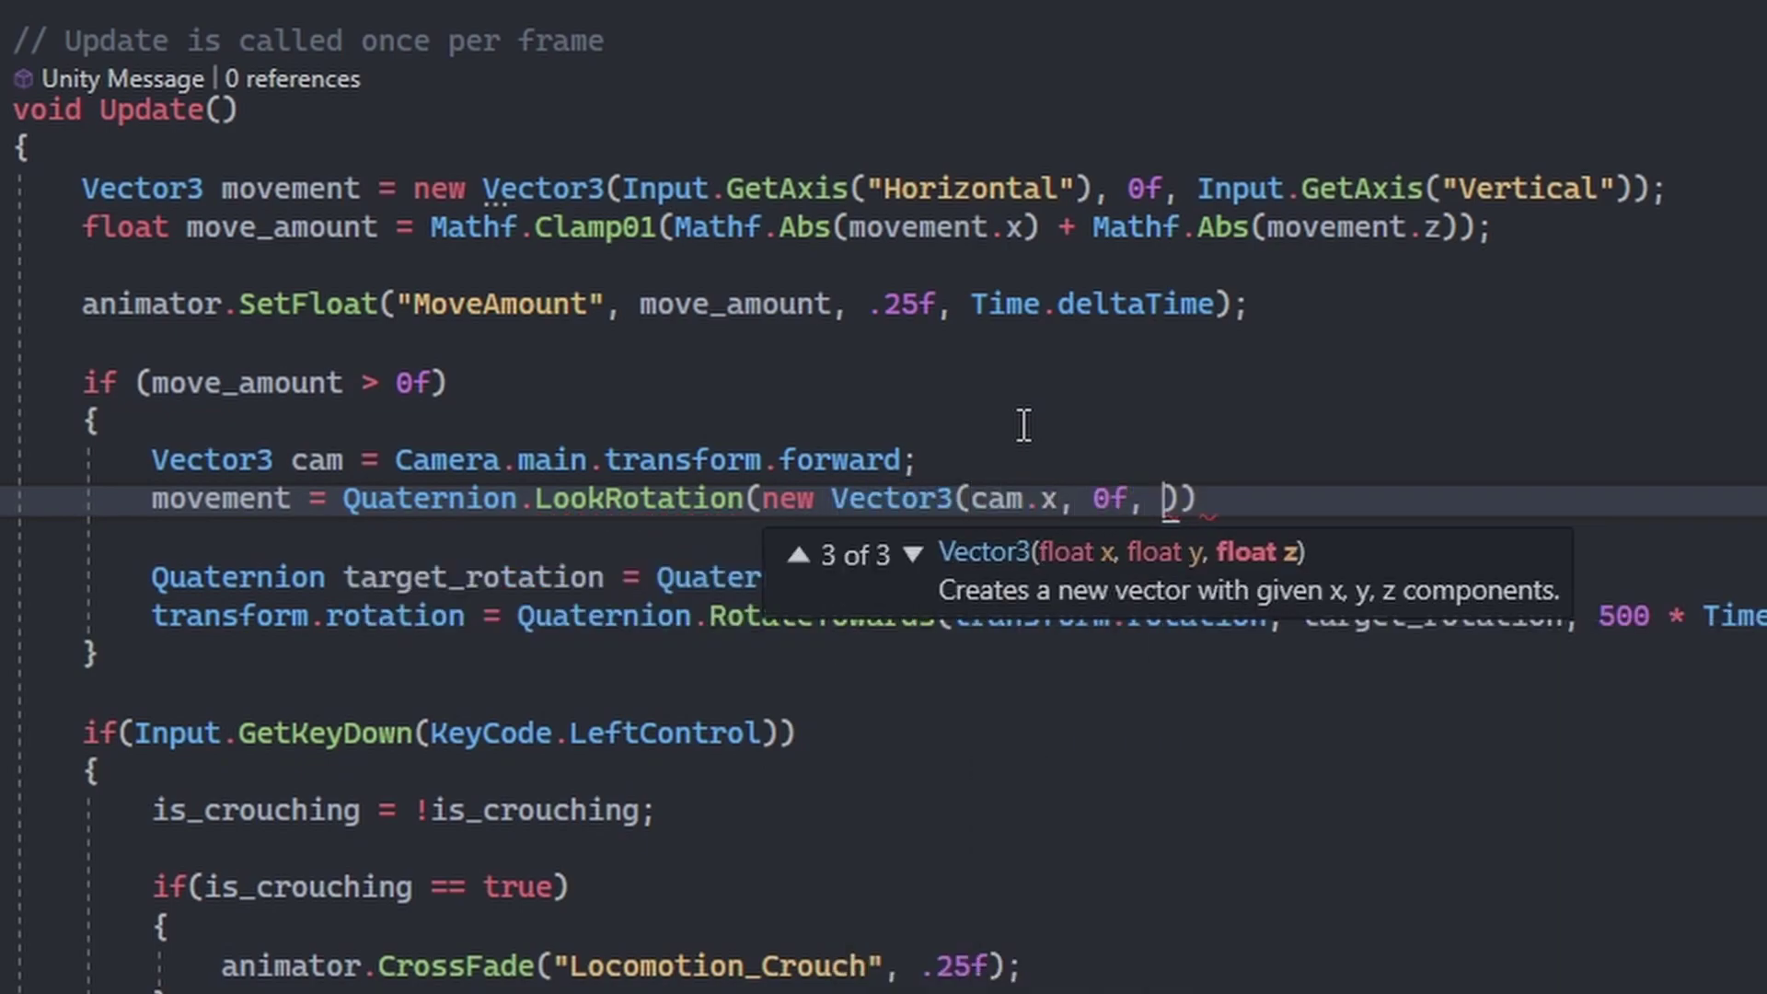
{"action": "type", "text": "z))"}
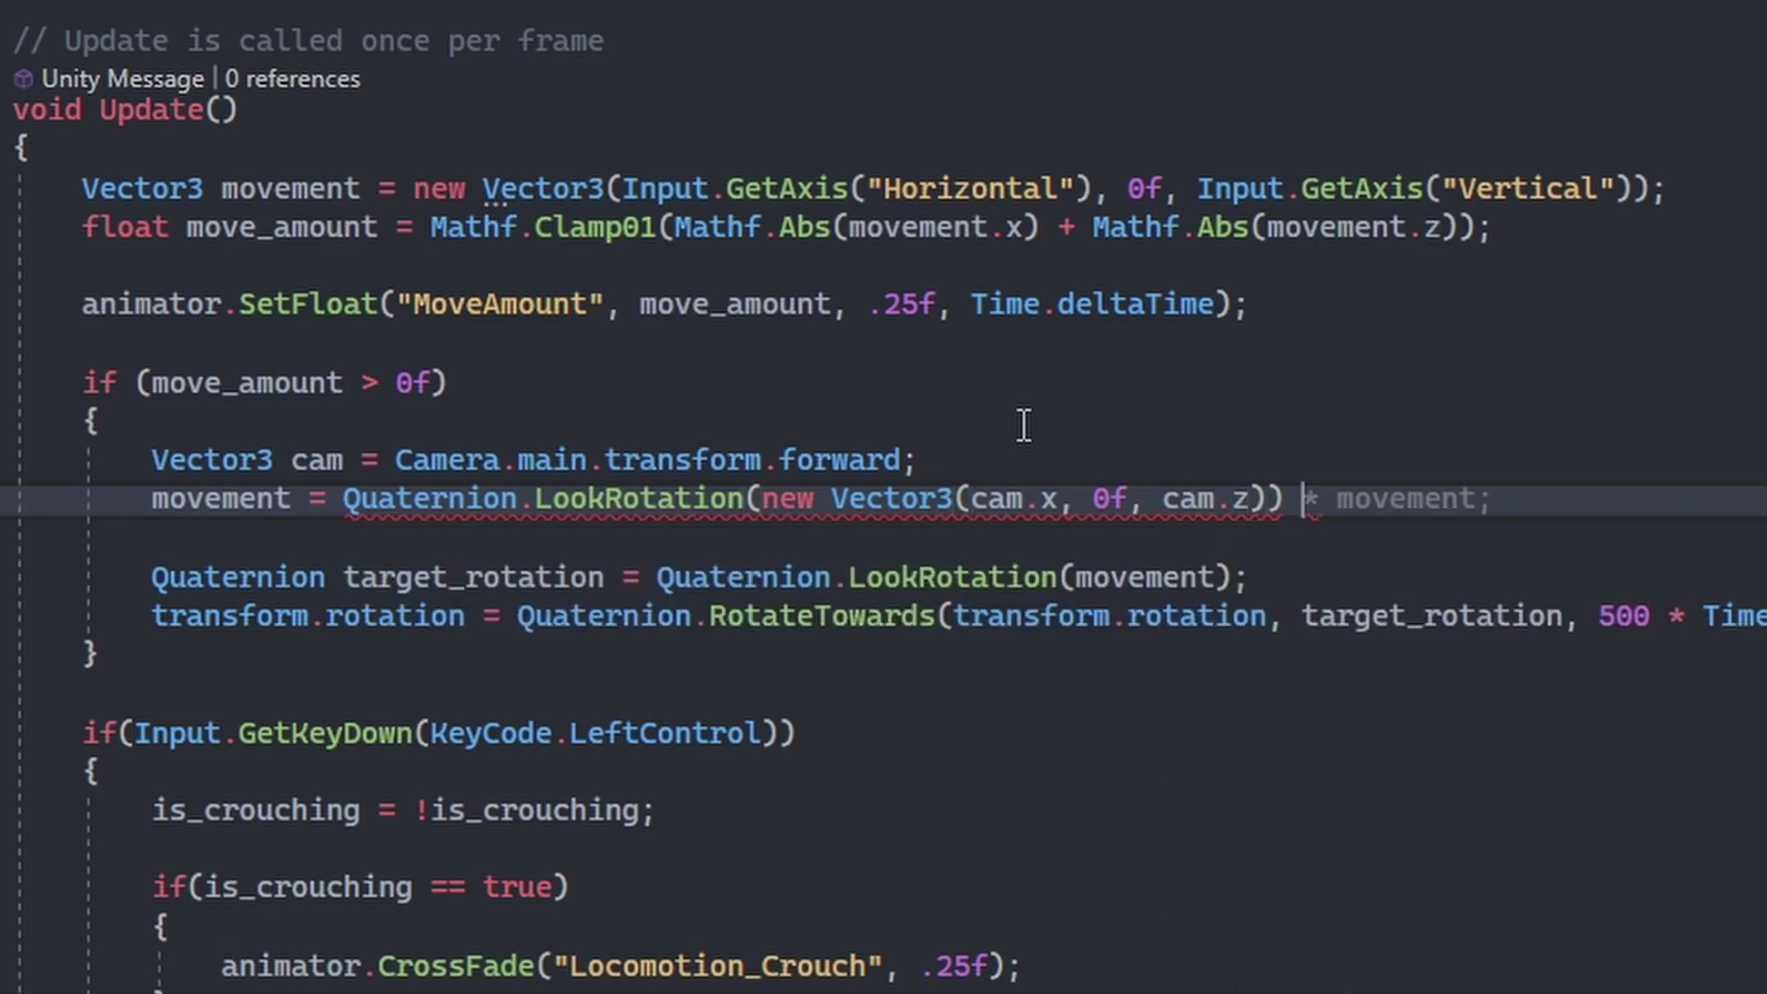
{"action": "type", "text": " * m"}
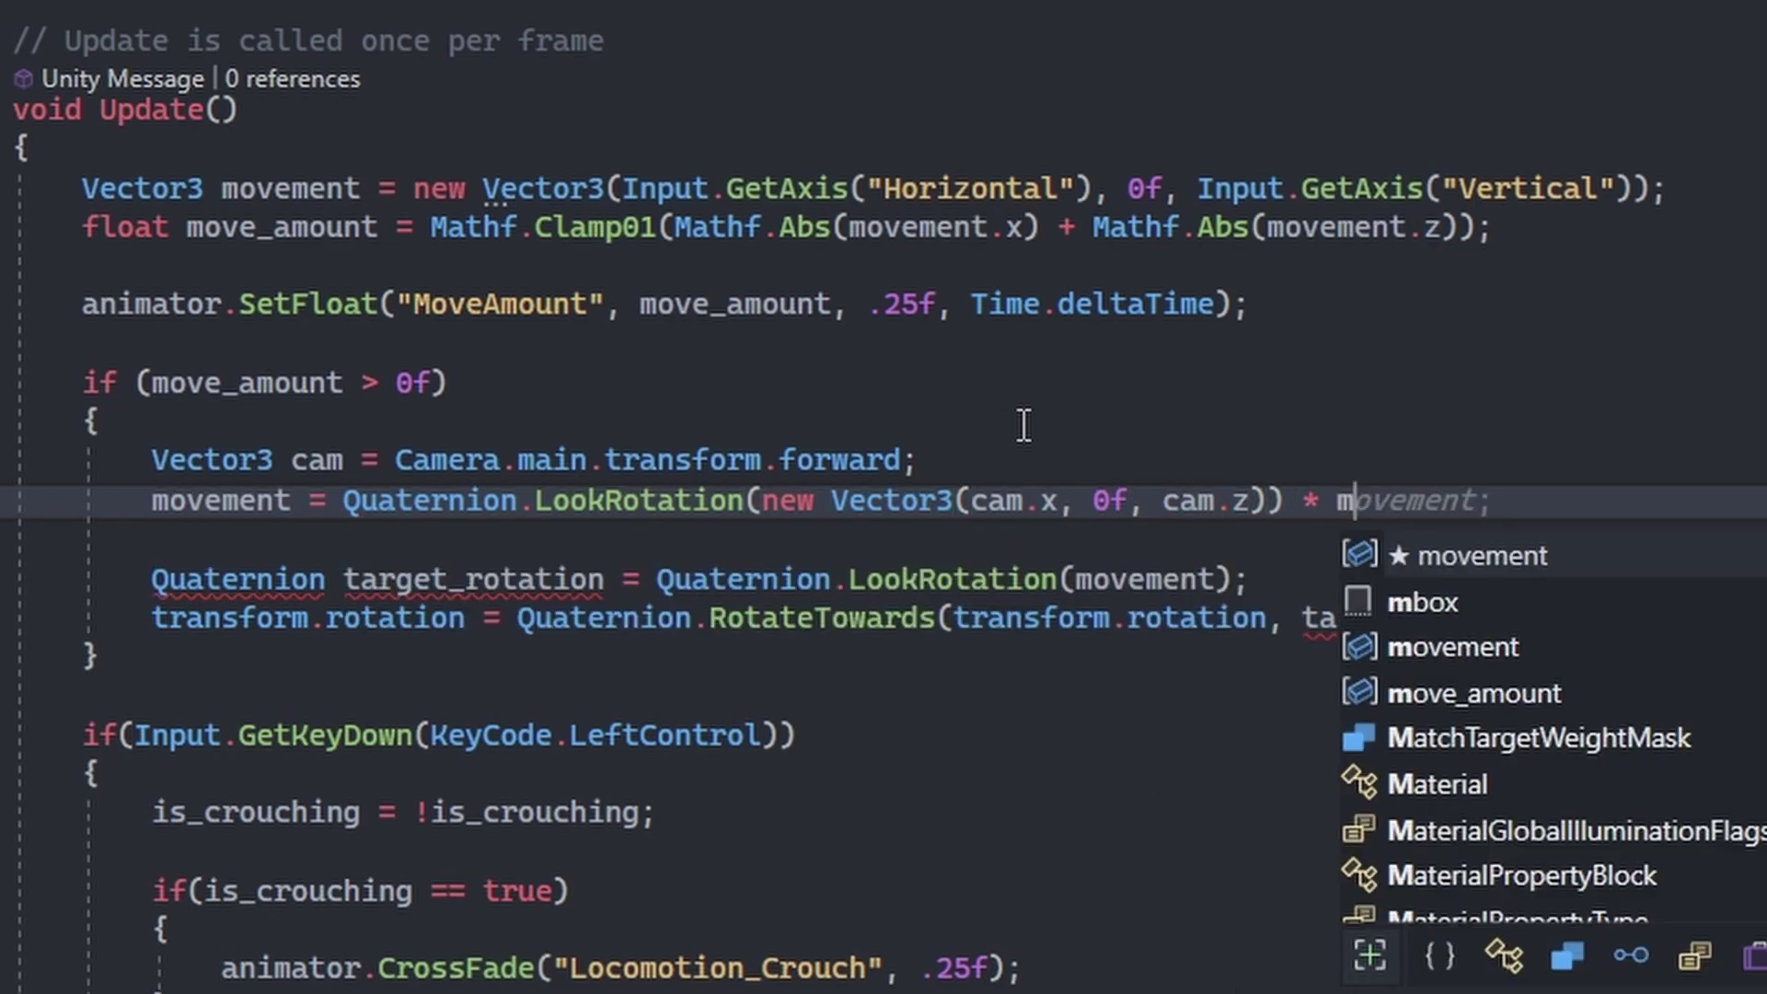
{"action": "type", "text": "ove"}
{"action": "key", "text": "Tab"}
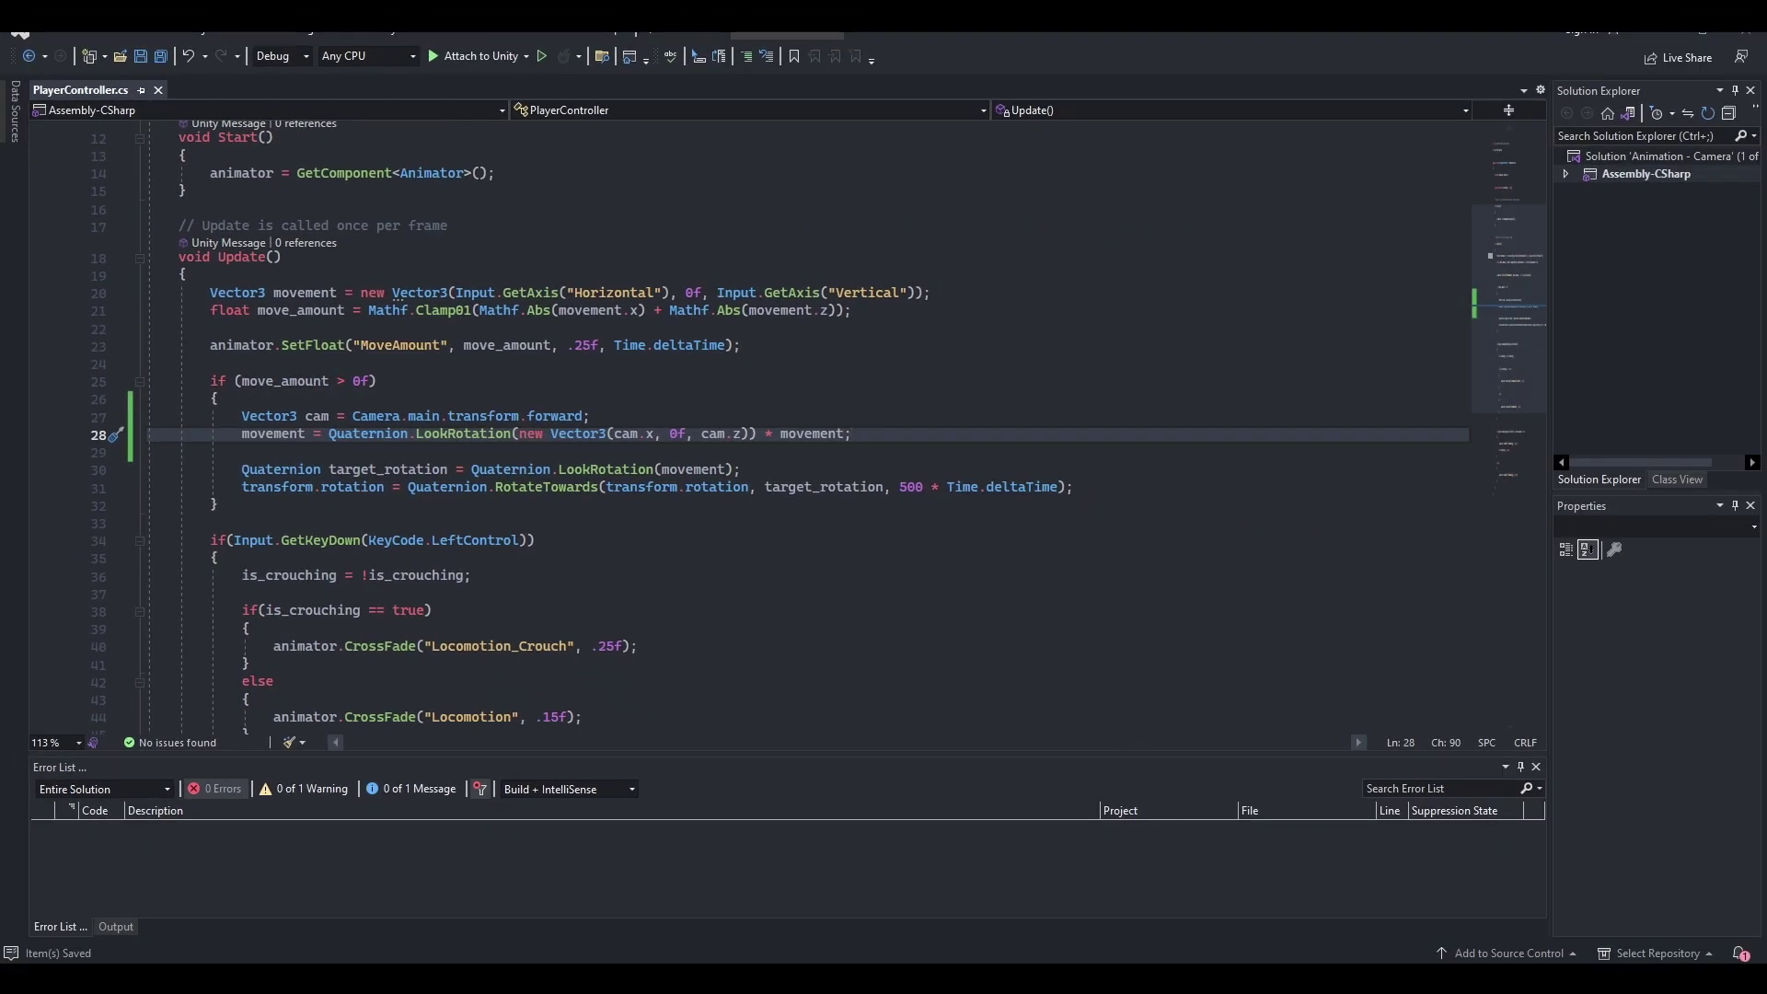
{"action": "key", "text": "alt+Tab"}
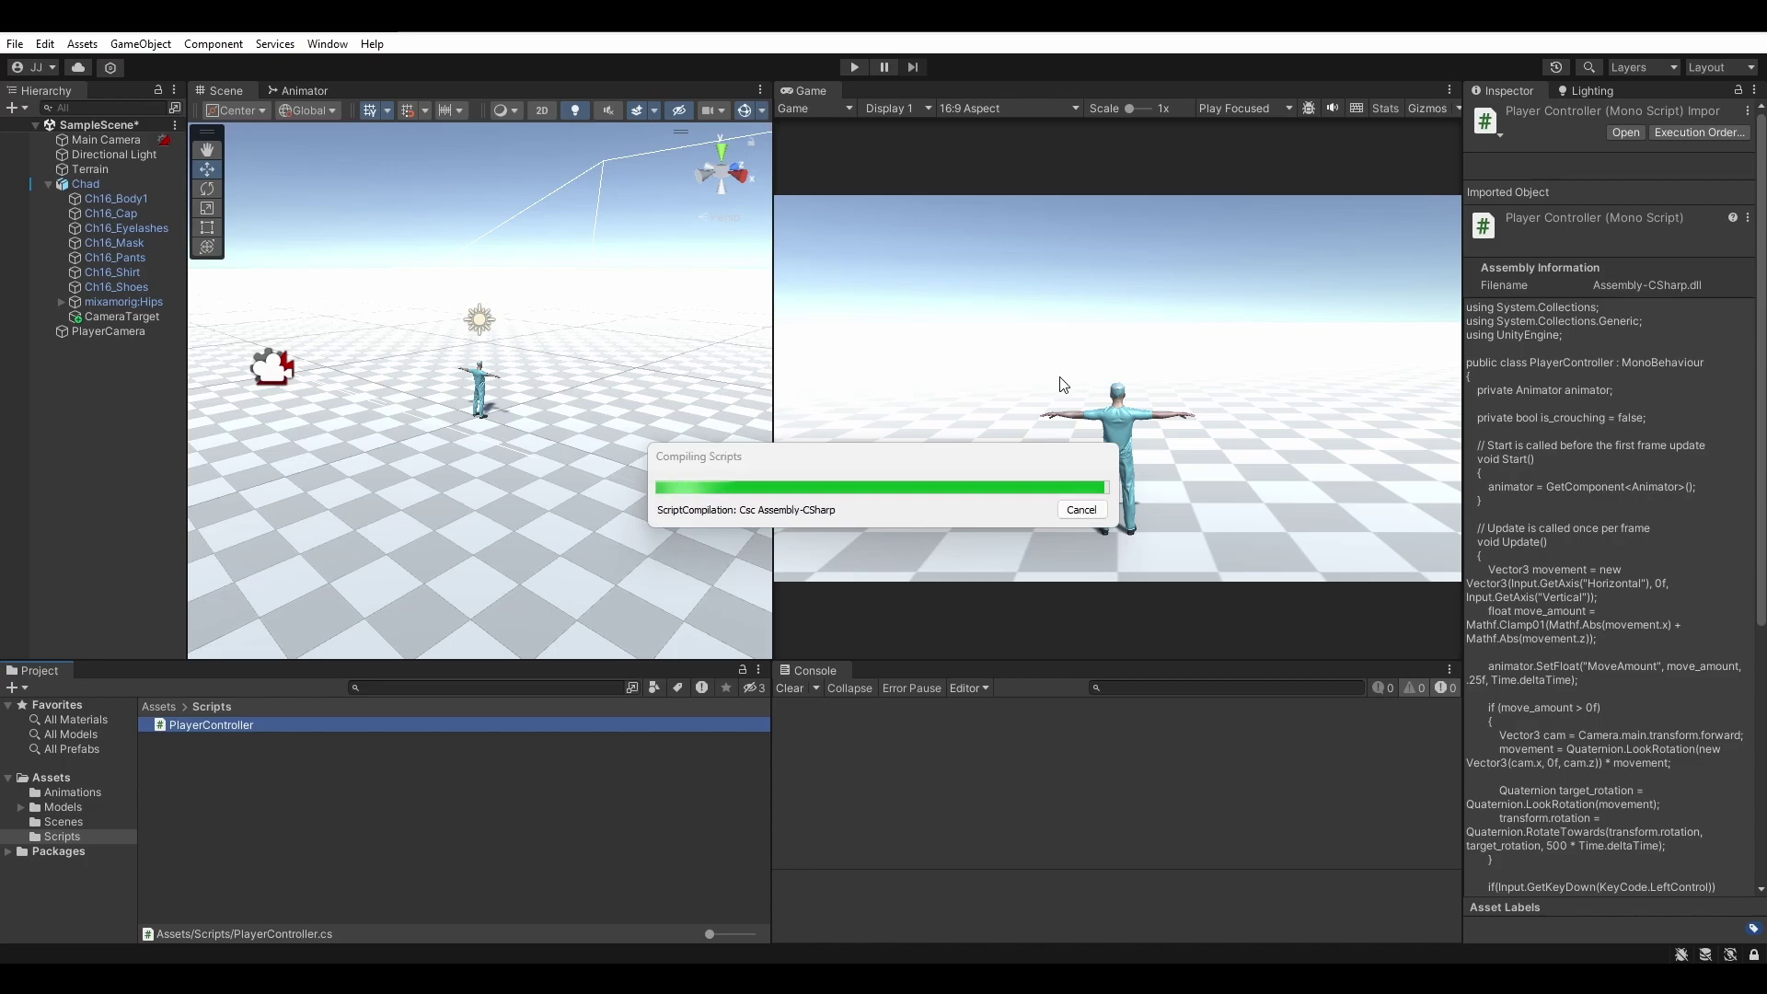
- Play-test camera-relative running with W, then exit Play mode
{"action": "left_click", "coordinate": [850, 65]}
{"action": "key", "text": "w"}
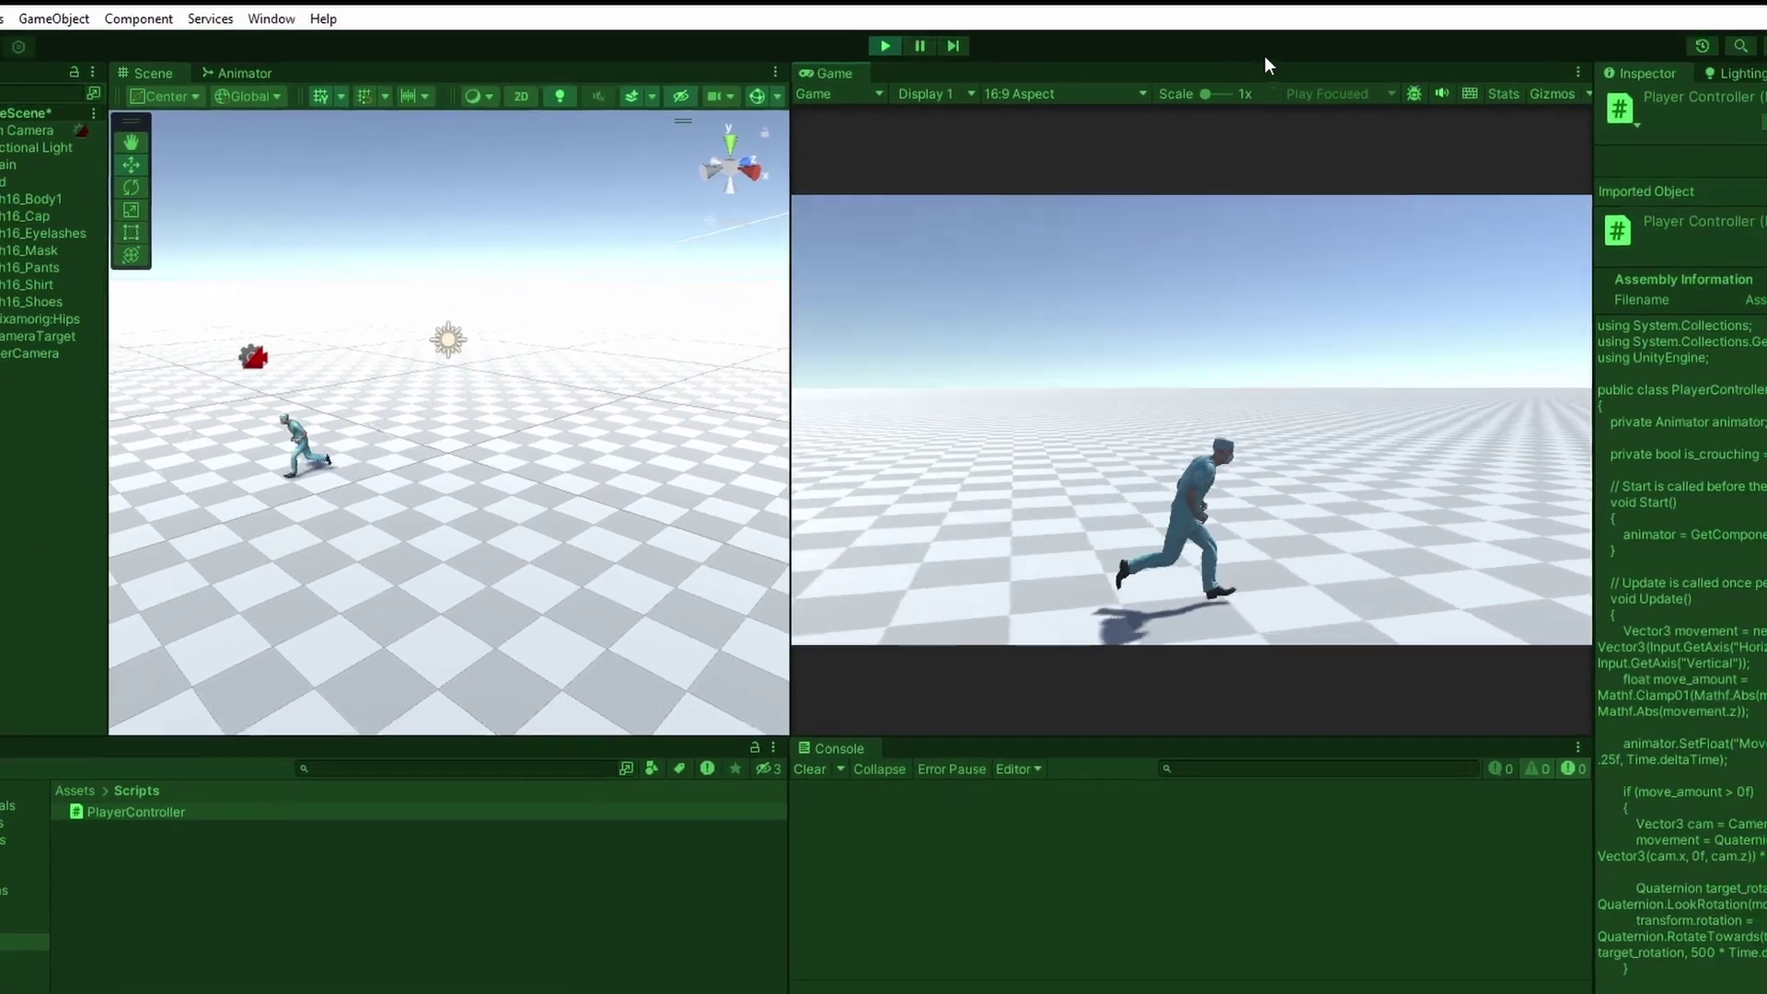
{"action": "left_click", "coordinate": [925, 18]}
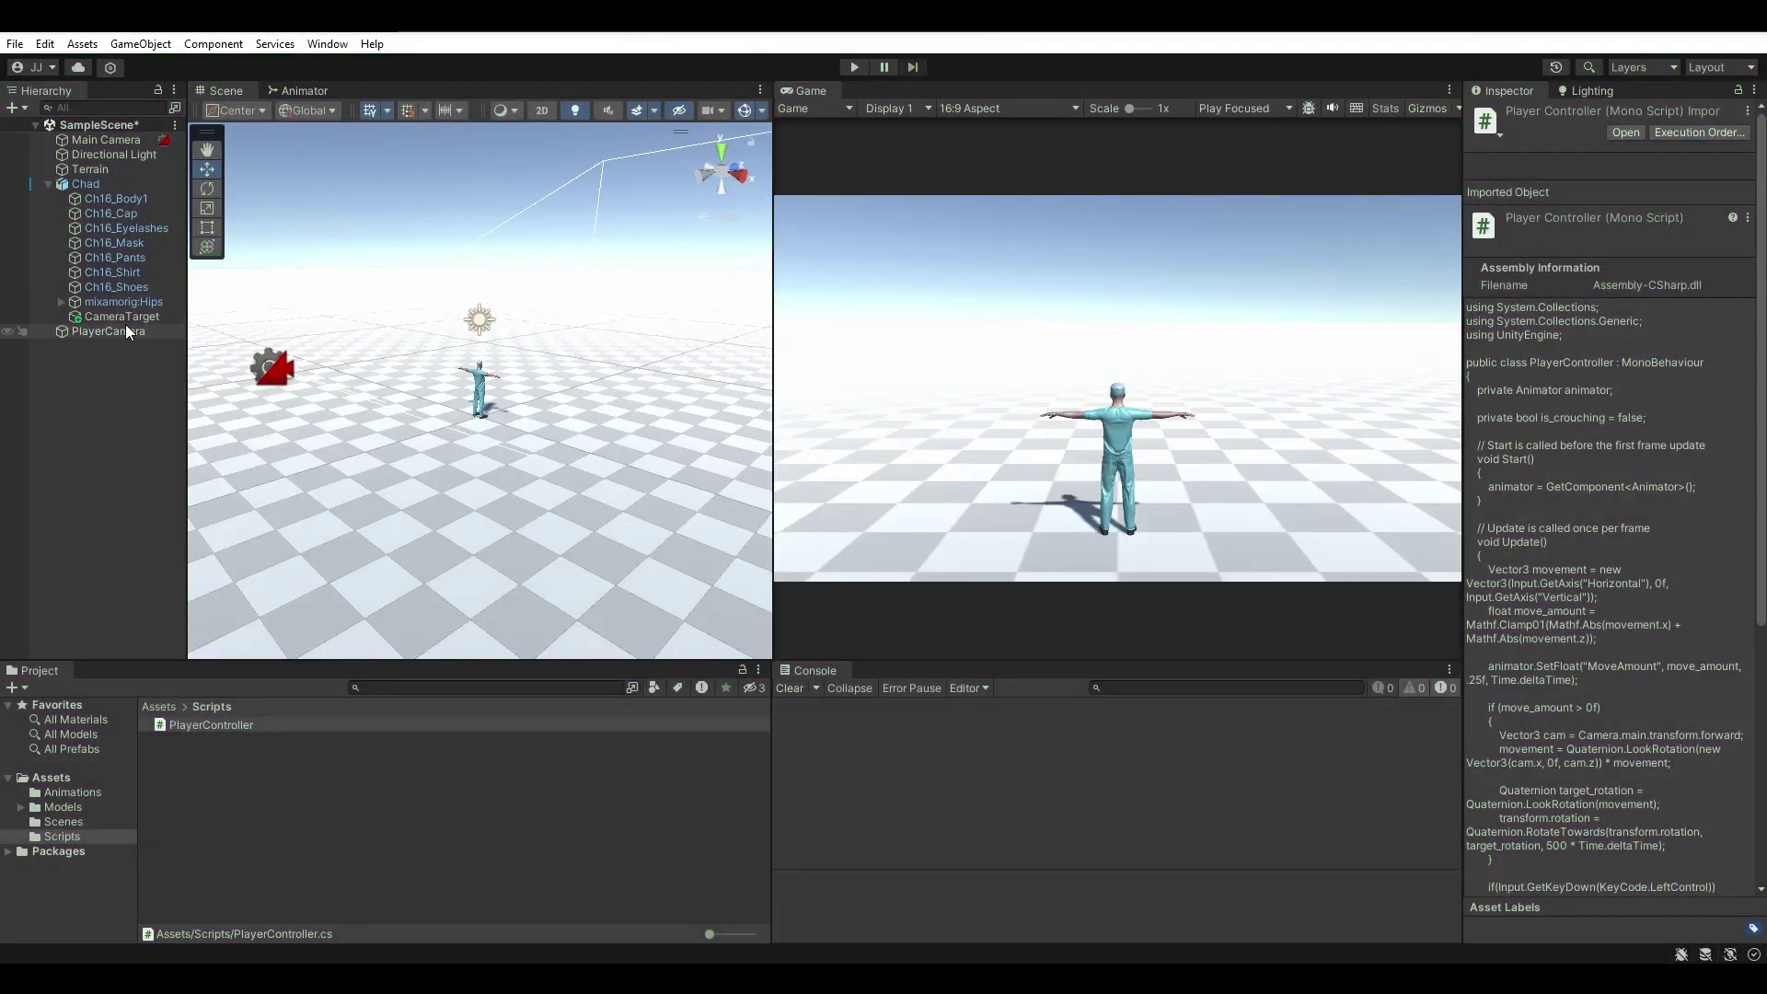
{"action": "left_click", "coordinate": [122, 330]}
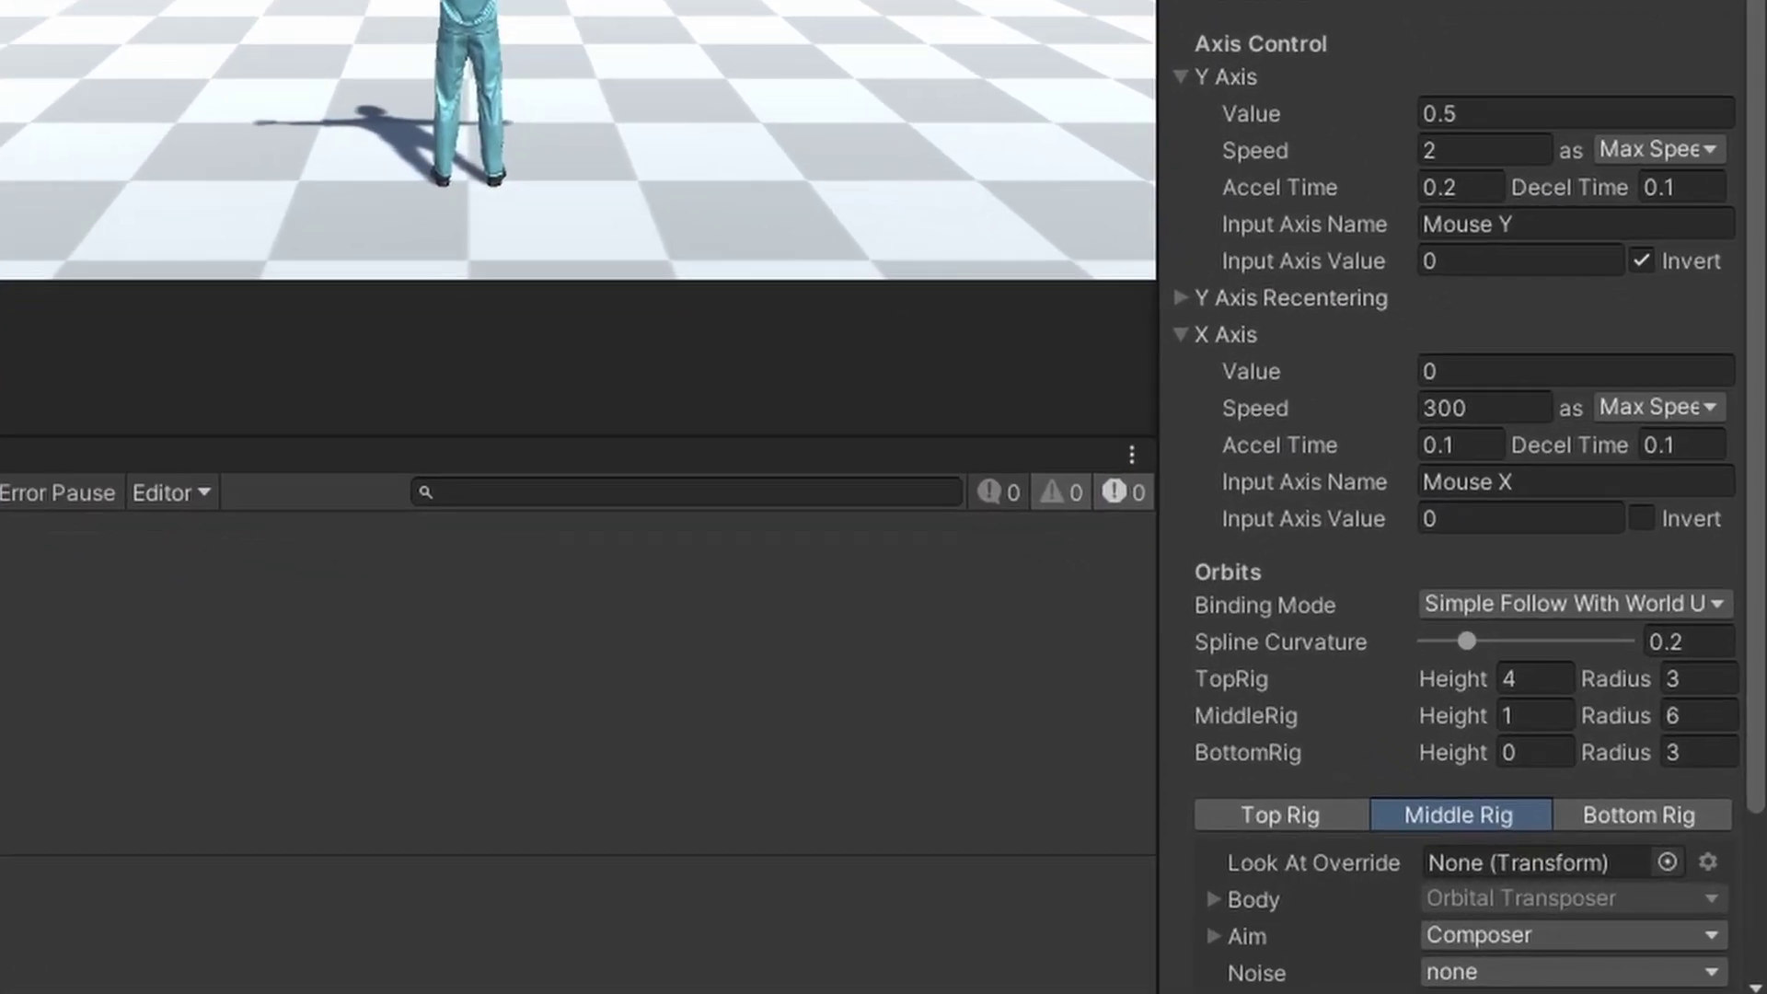
- Set PlayerCamera's Binding Mode to World Space and start Play mode to test it
{"action": "scroll", "coordinate": [1463, 497], "scroll_direction": "down", "scroll_amount": 5}
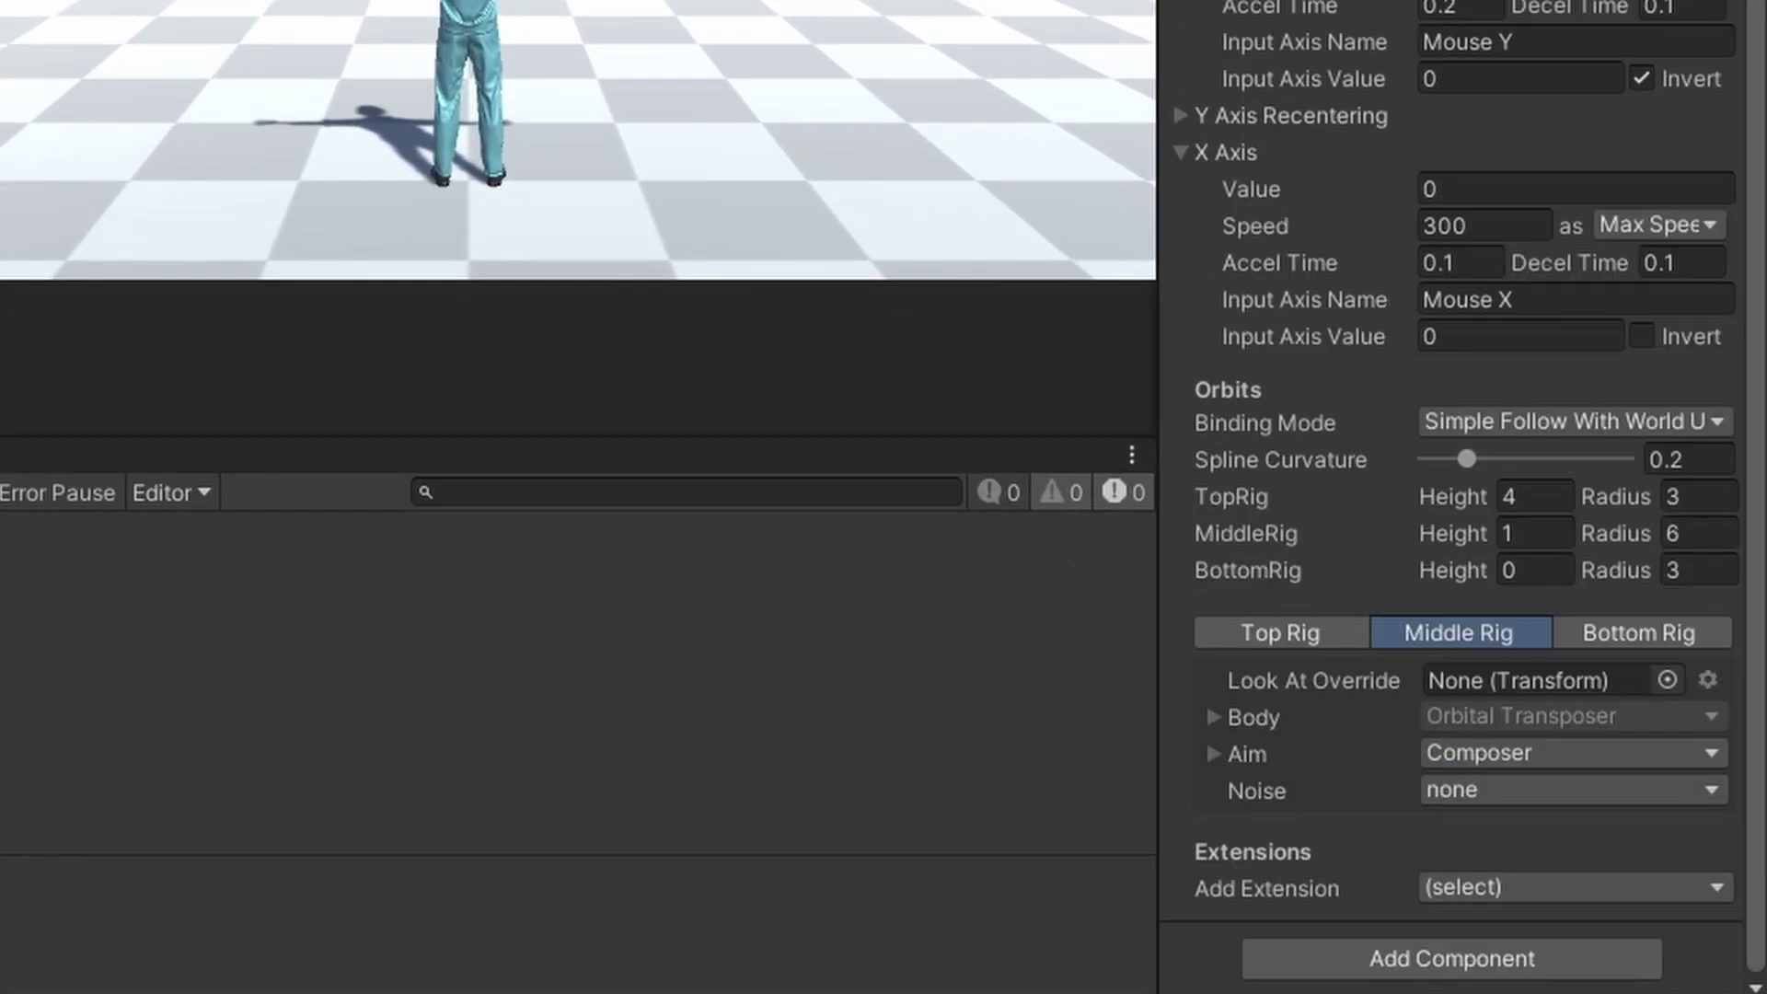
{"action": "left_click", "coordinate": [1604, 424]}
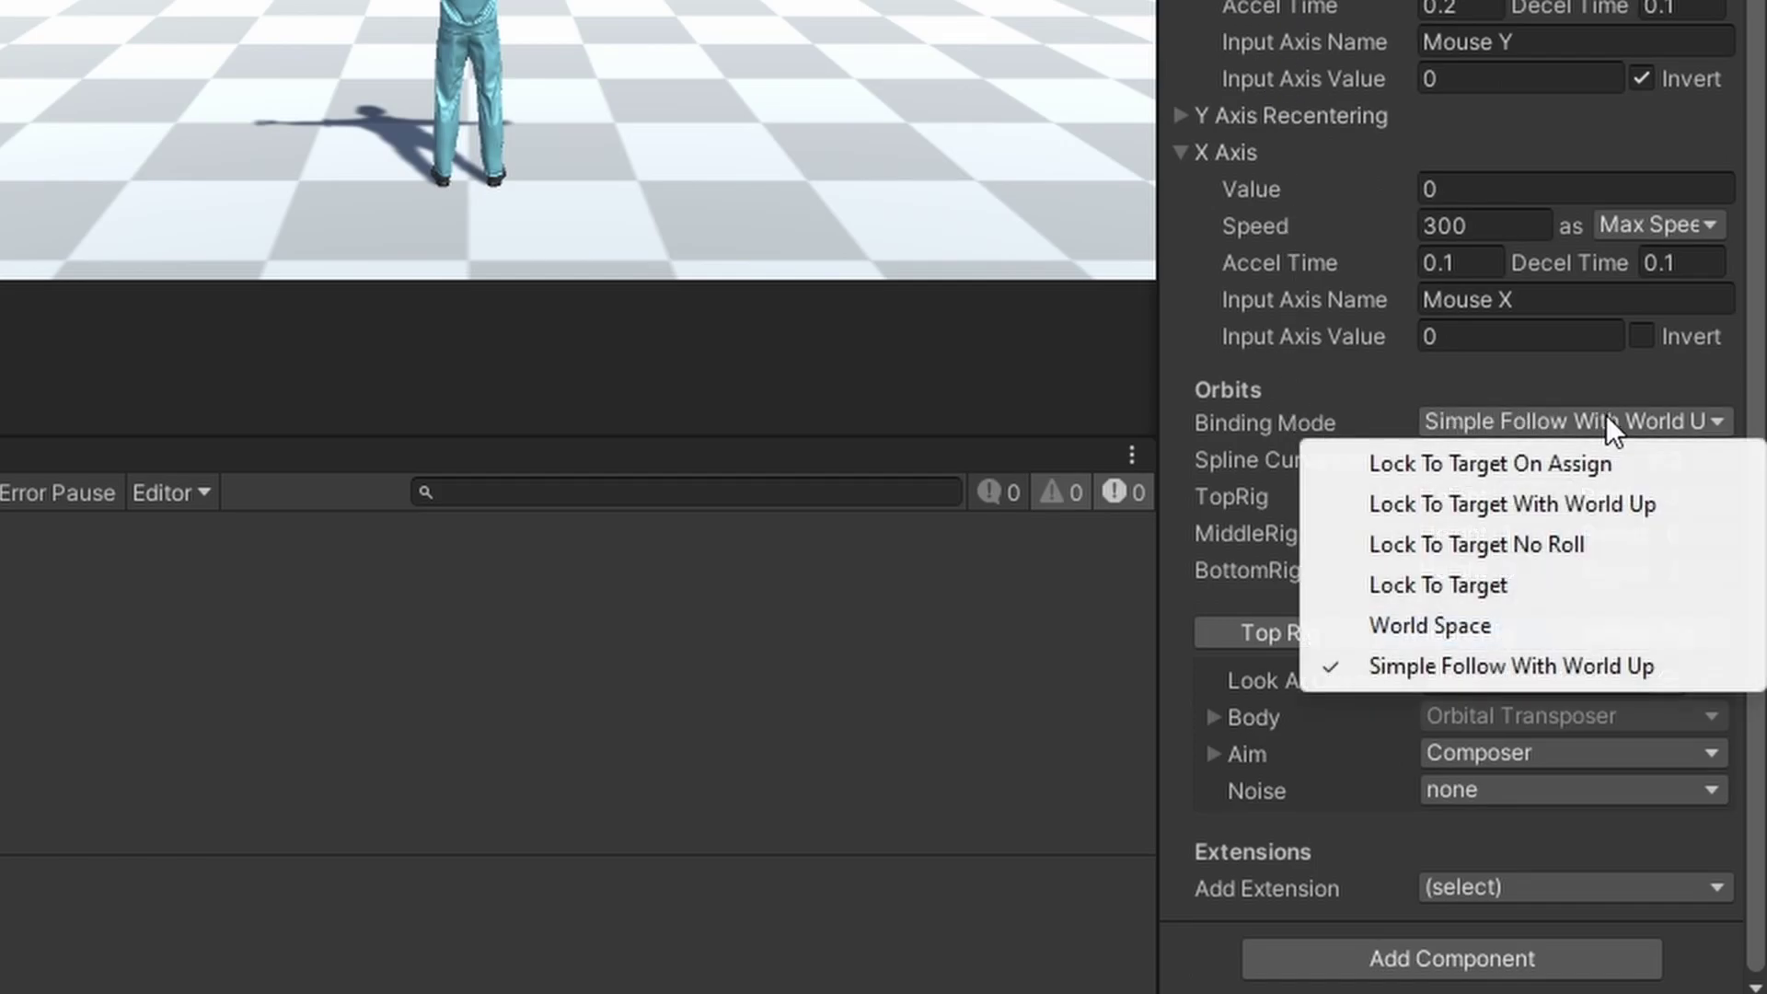
{"action": "left_click", "coordinate": [1504, 631]}
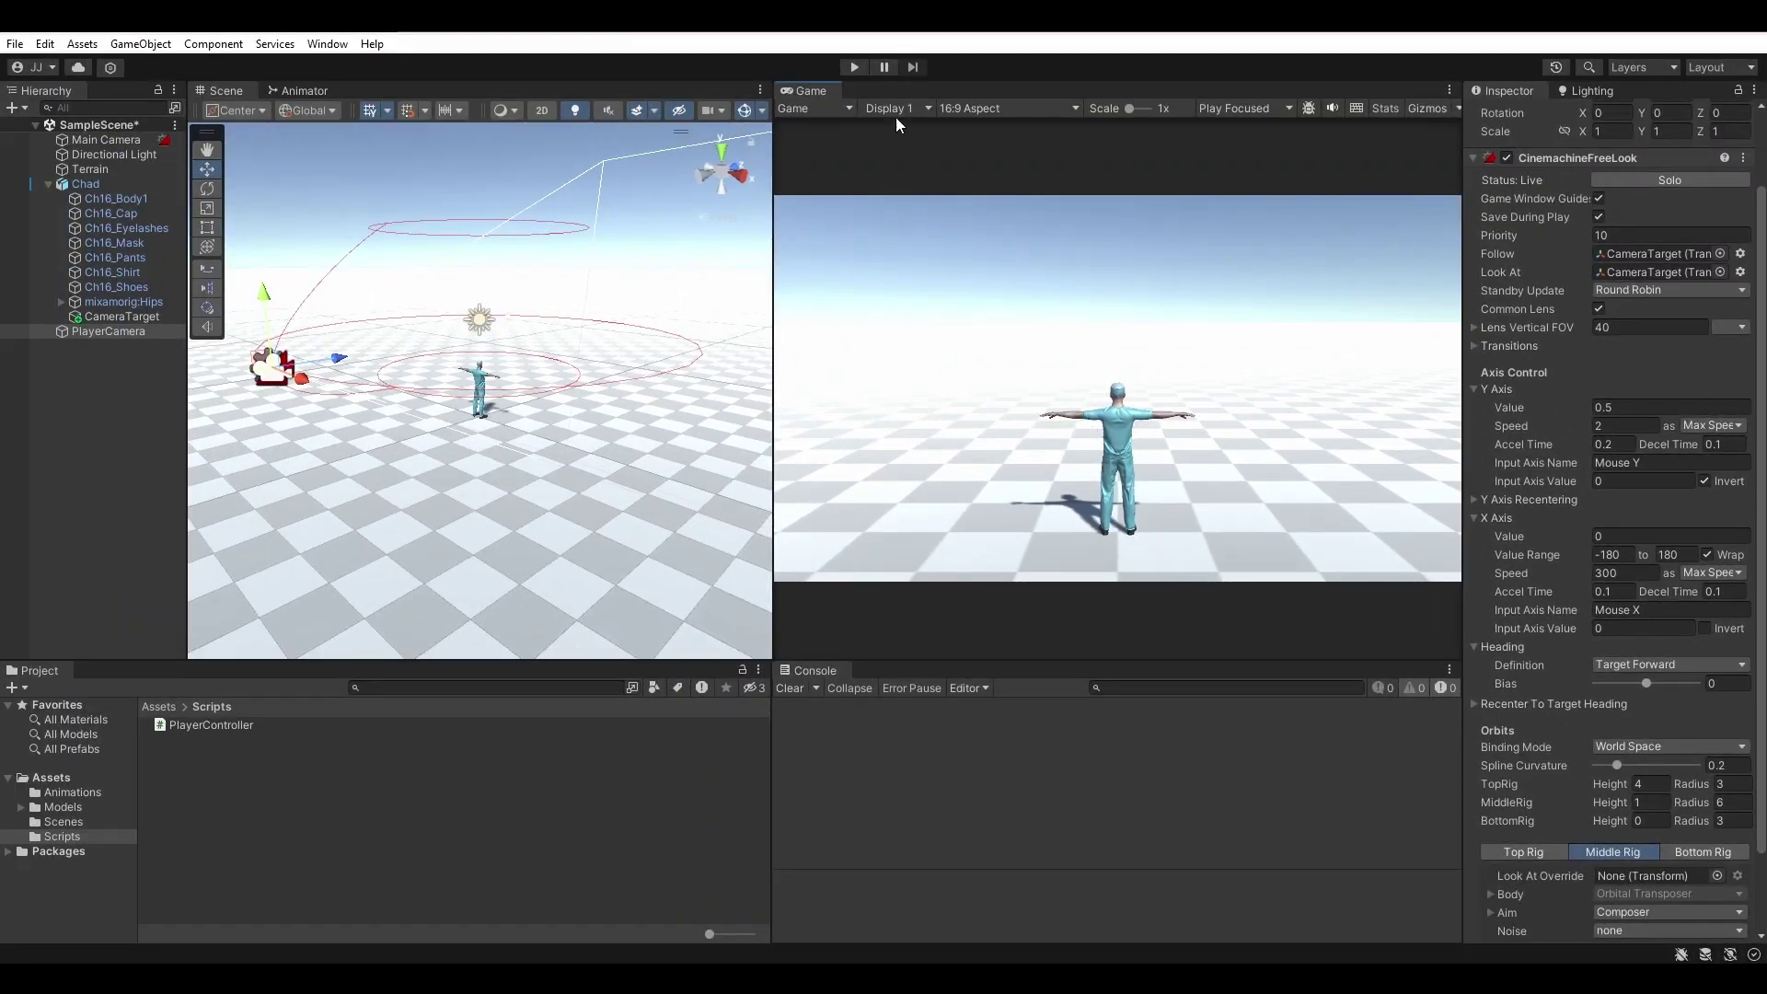
{"action": "left_click", "coordinate": [856, 68]}
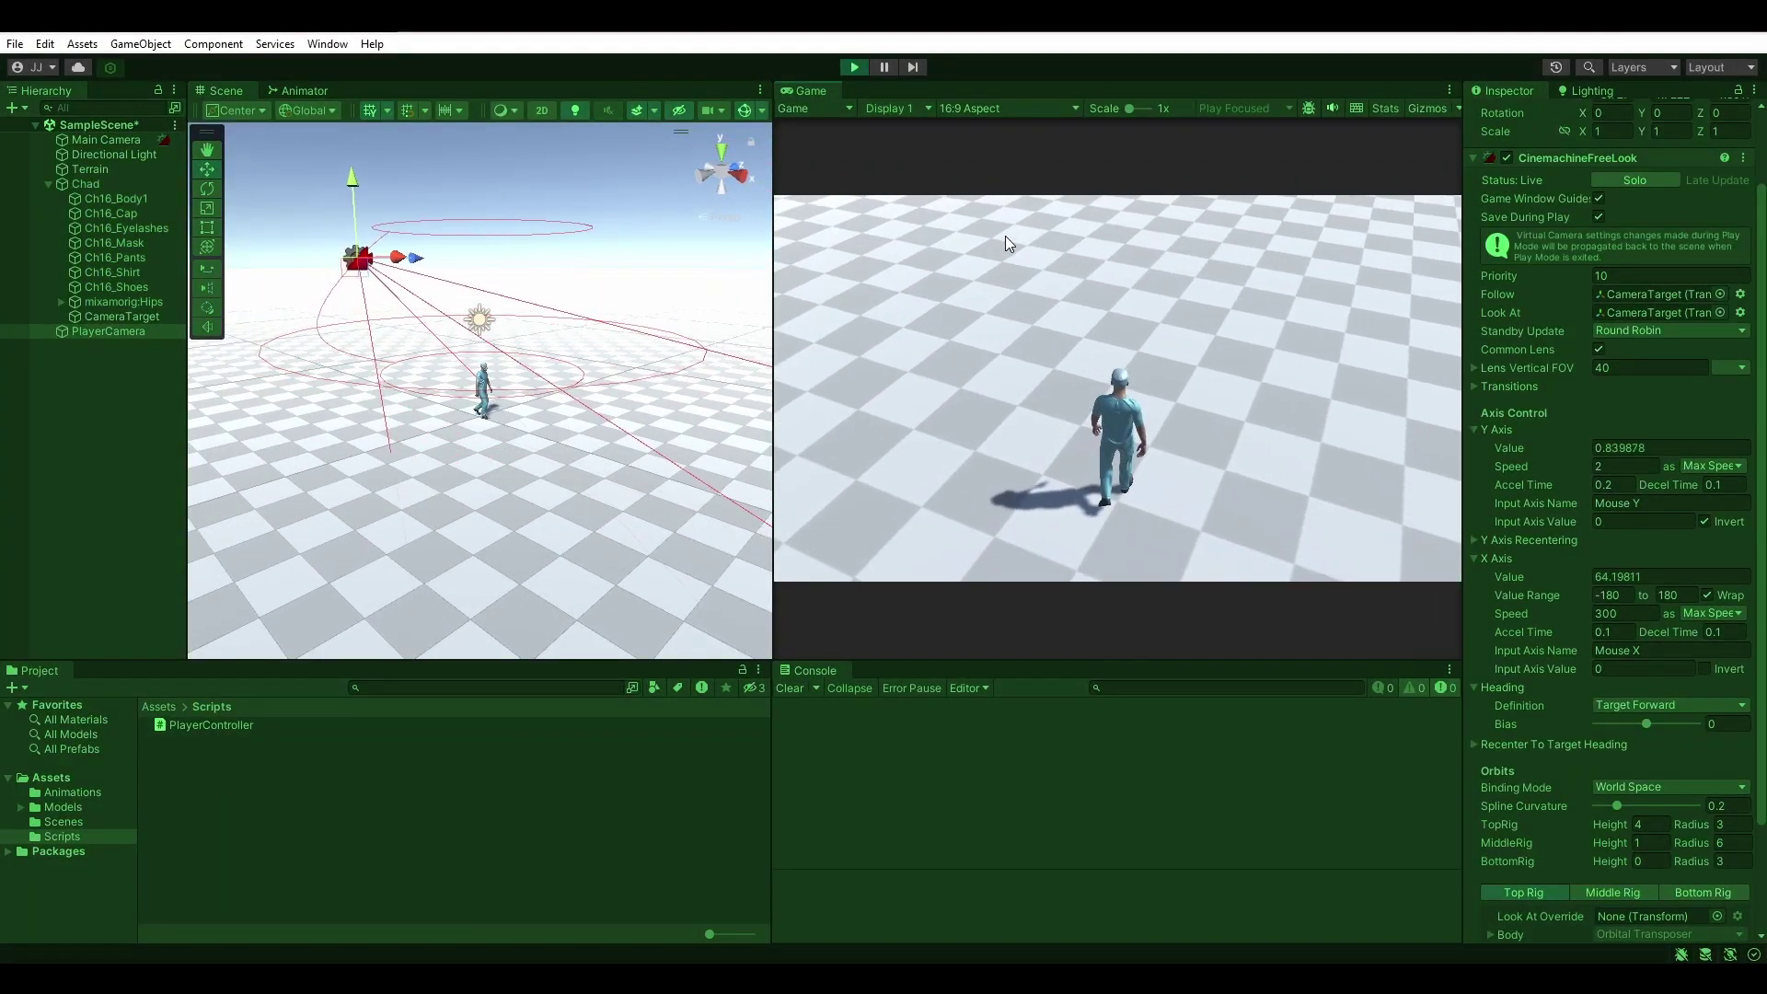